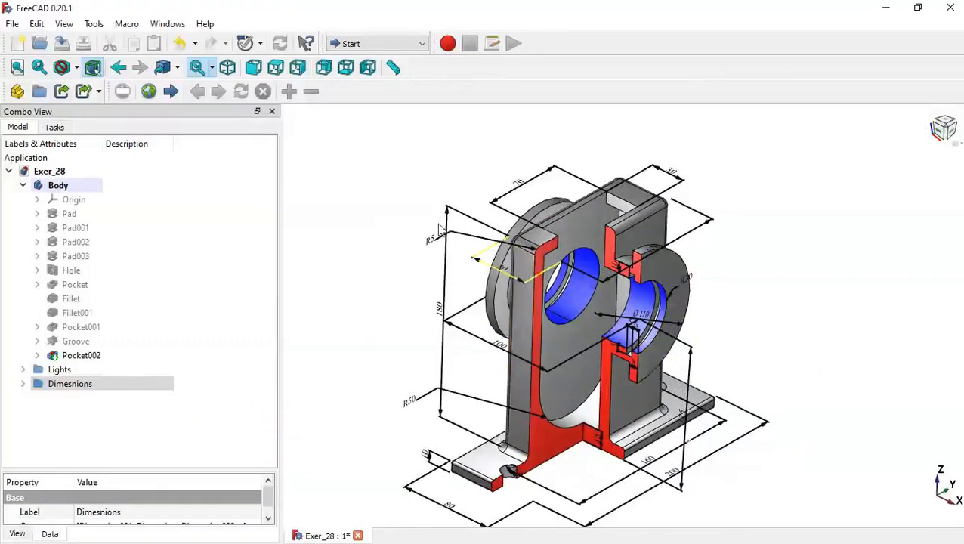
Create a new document and switch to the Part Design workbench.
{"action": "left_click", "coordinate": [23, 45]}
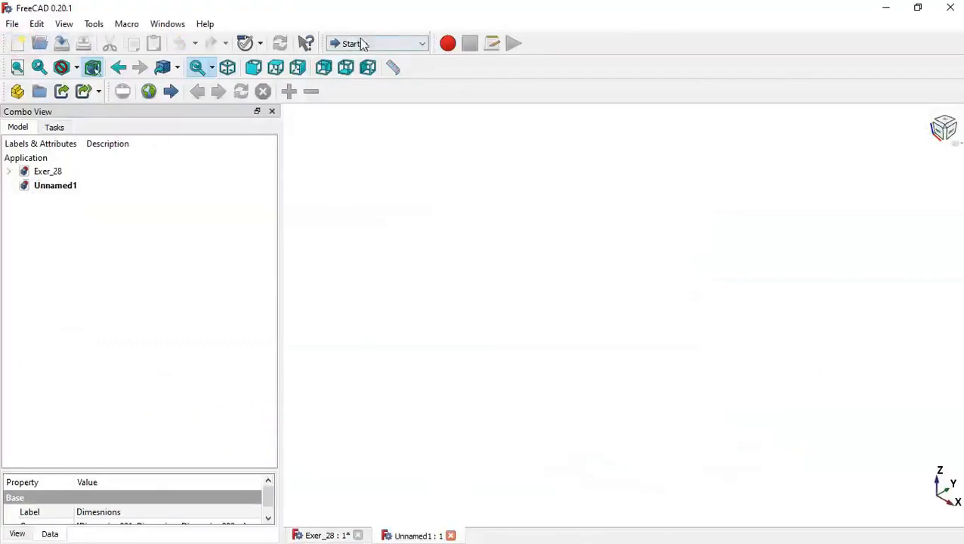
{"action": "left_click", "coordinate": [377, 43]}
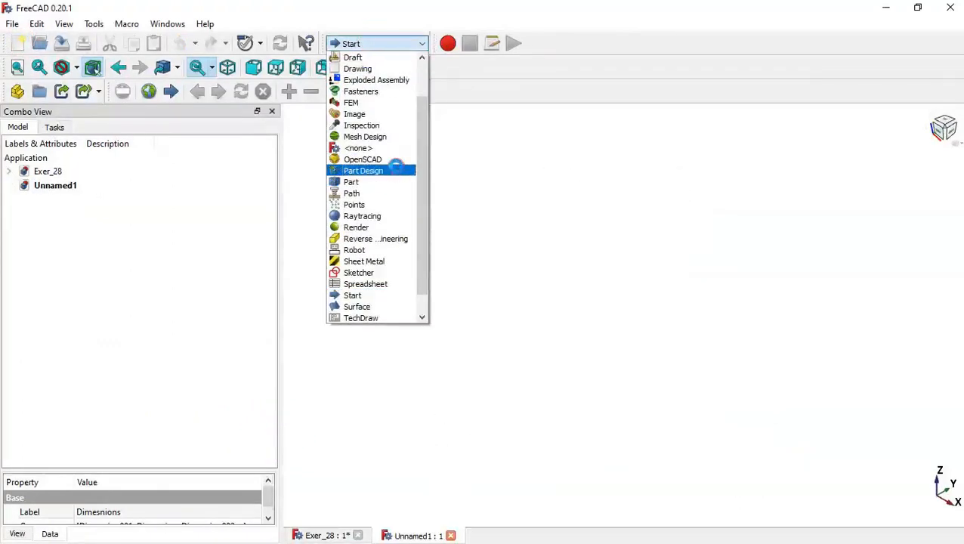
{"action": "left_click", "coordinate": [395, 166]}
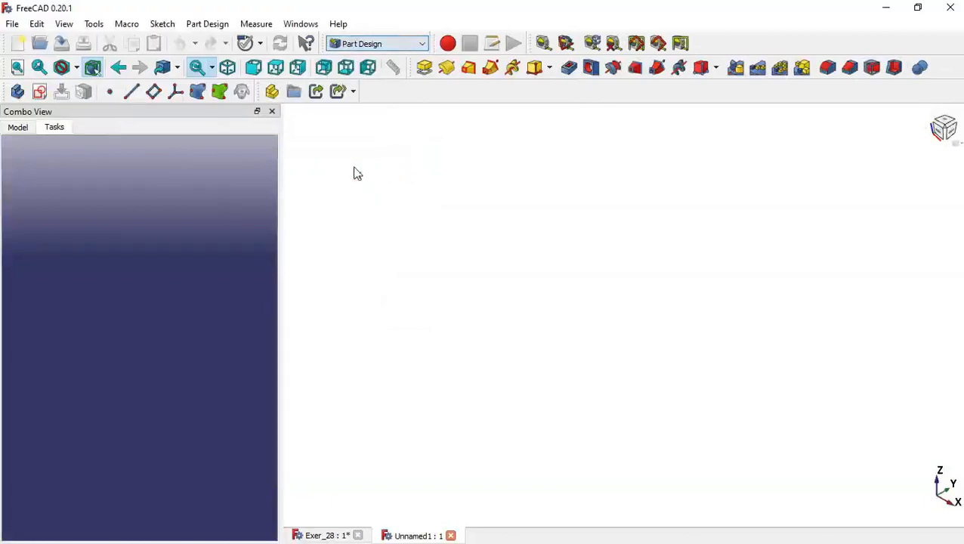
Start a sketch on the XY plane and draw a centered rectangle about 25 × 46 mm on the origin.
{"action": "left_click", "coordinate": [40, 91]}
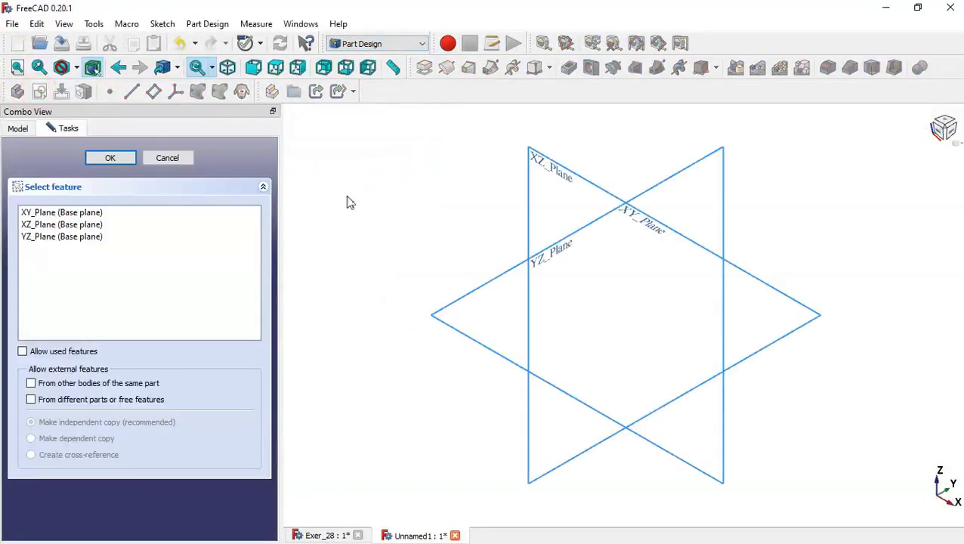
{"action": "left_click", "coordinate": [646, 228]}
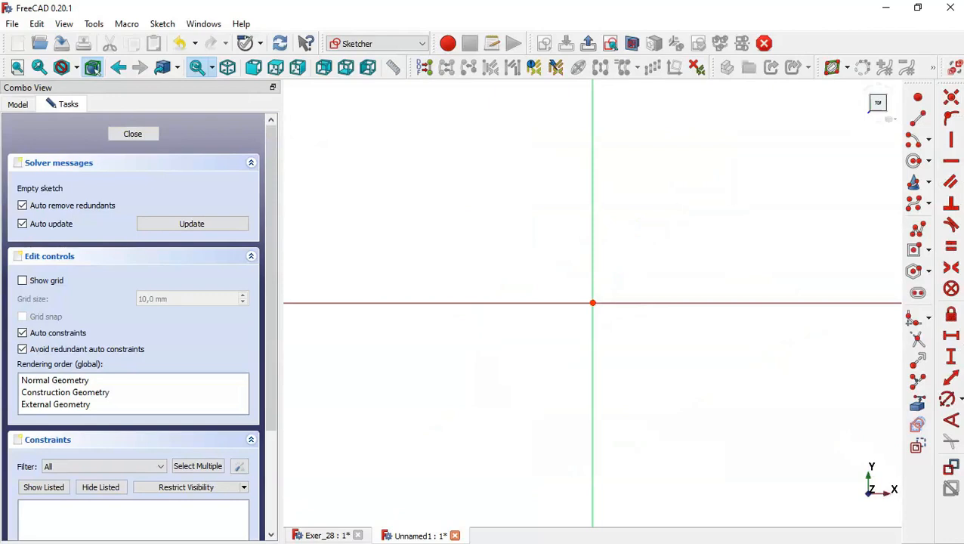
{"action": "left_click", "coordinate": [929, 250]}
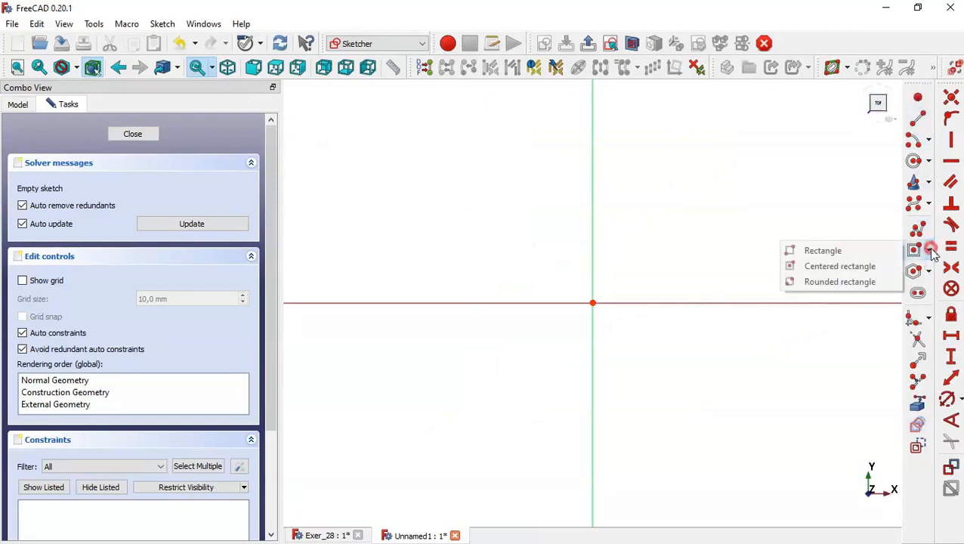
{"action": "left_click", "coordinate": [839, 267]}
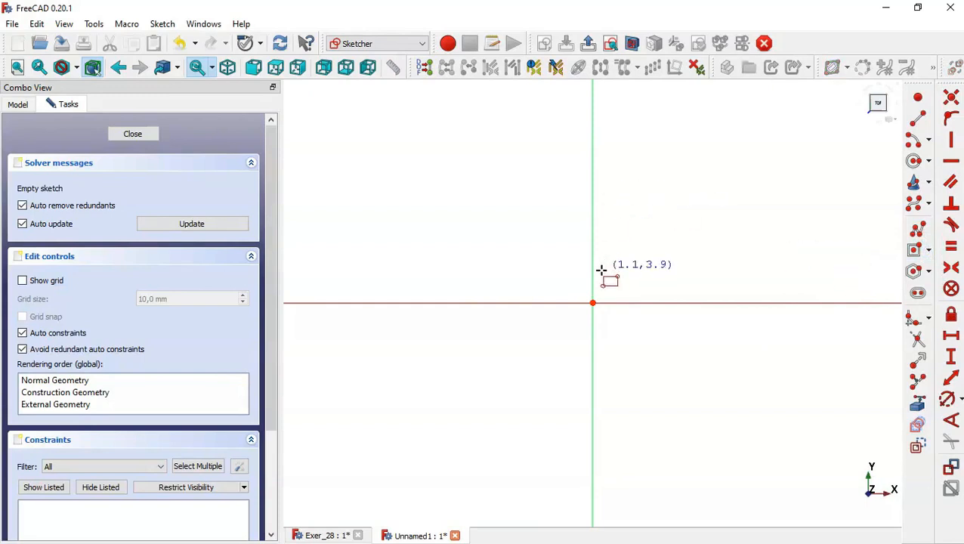
{"action": "left_click", "coordinate": [593, 302]}
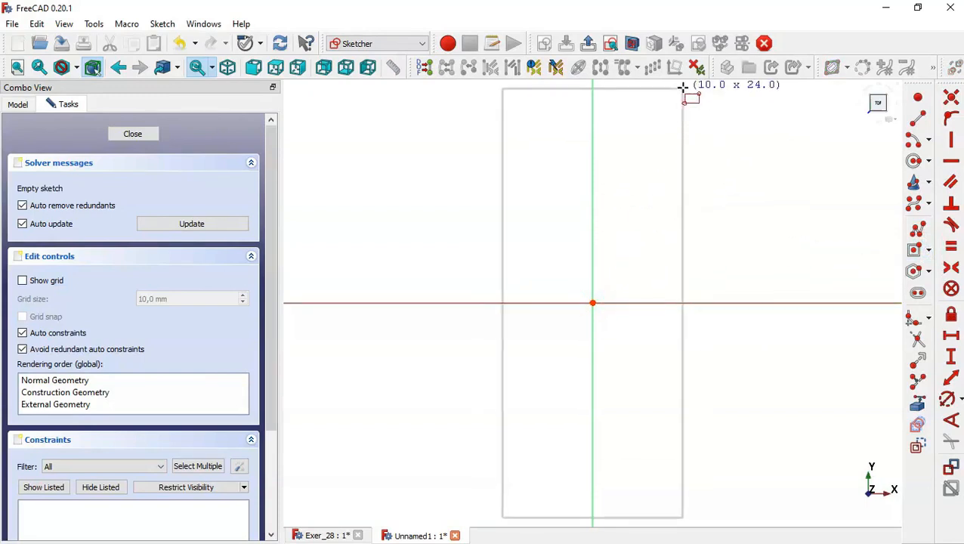
{"action": "left_click", "coordinate": [706, 99]}
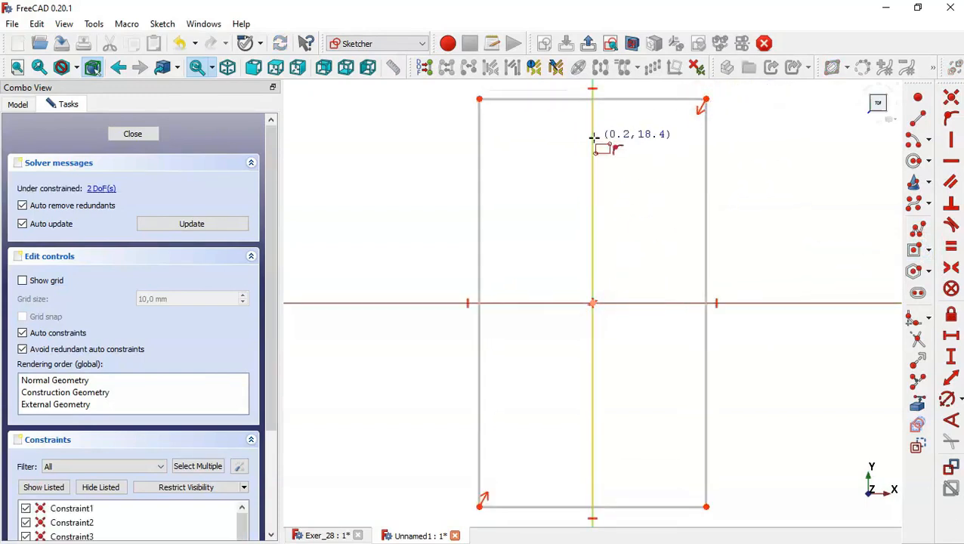
Consult the base dimensions in the Exer_28 reference model and constrain the rectangle's horizontal width to 80 mm.
{"action": "left_click", "coordinate": [324, 534]}
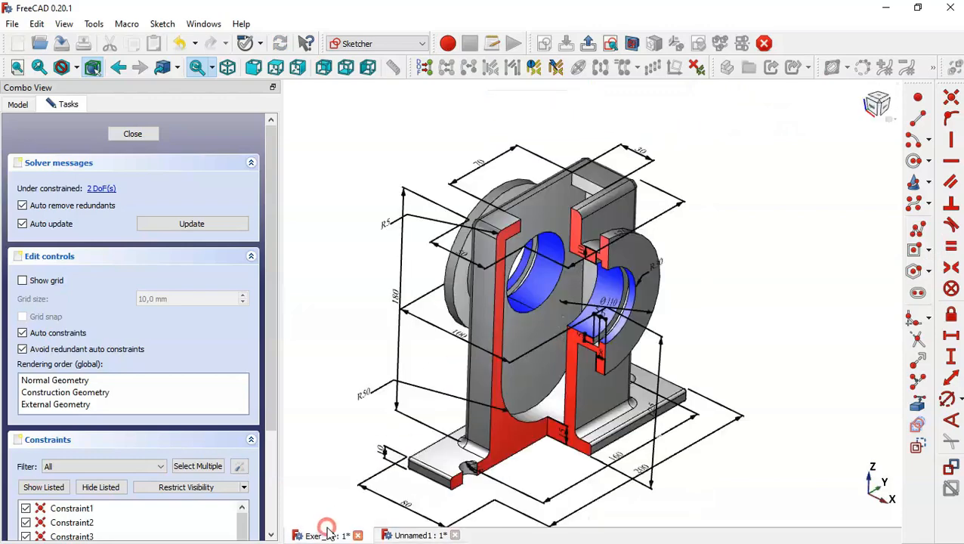
{"action": "scroll", "coordinate": [549, 450], "scroll_direction": "down", "scroll_amount": 1}
{"action": "scroll", "coordinate": [550, 457], "scroll_direction": "up", "scroll_amount": 3}
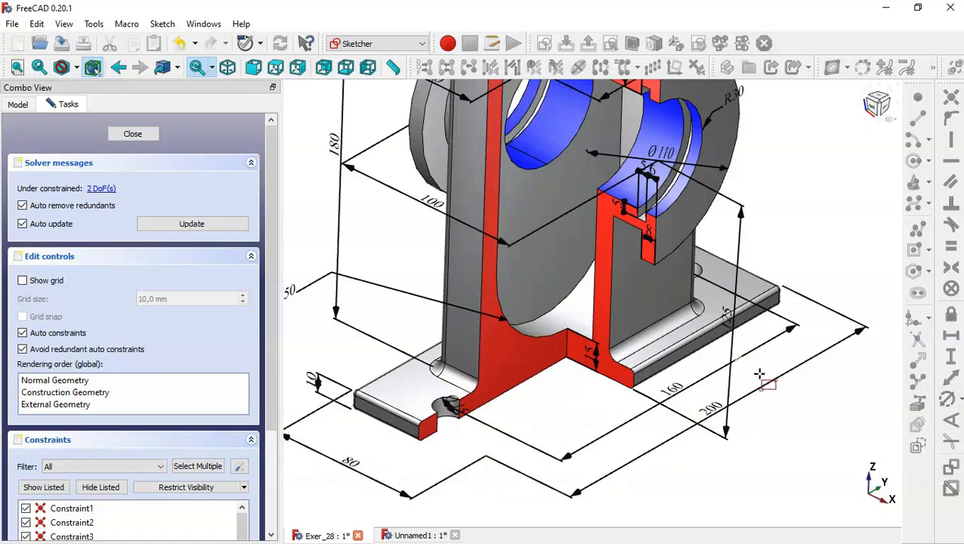
{"action": "middle_click_drag", "start_coordinate": [753, 413], "coordinate": [722, 410]}
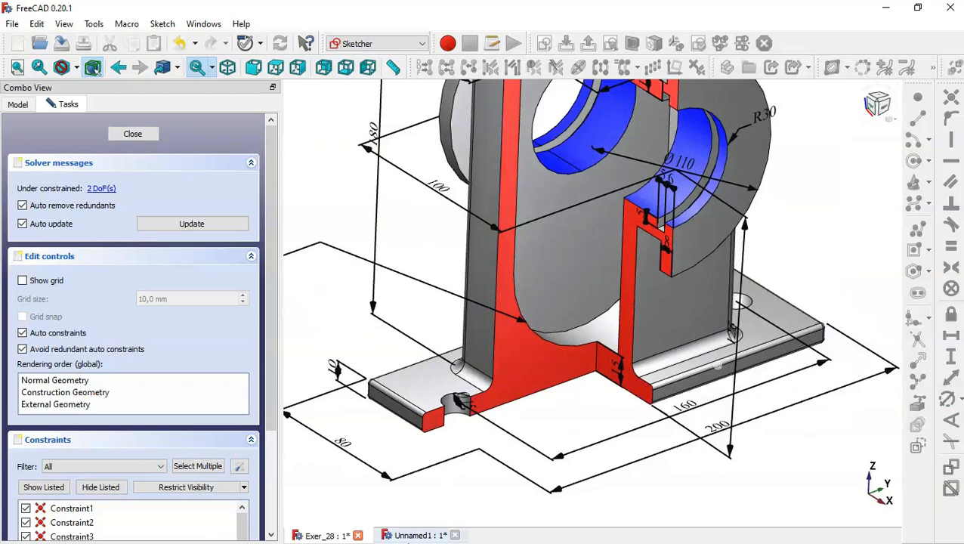
{"action": "left_click", "coordinate": [409, 535]}
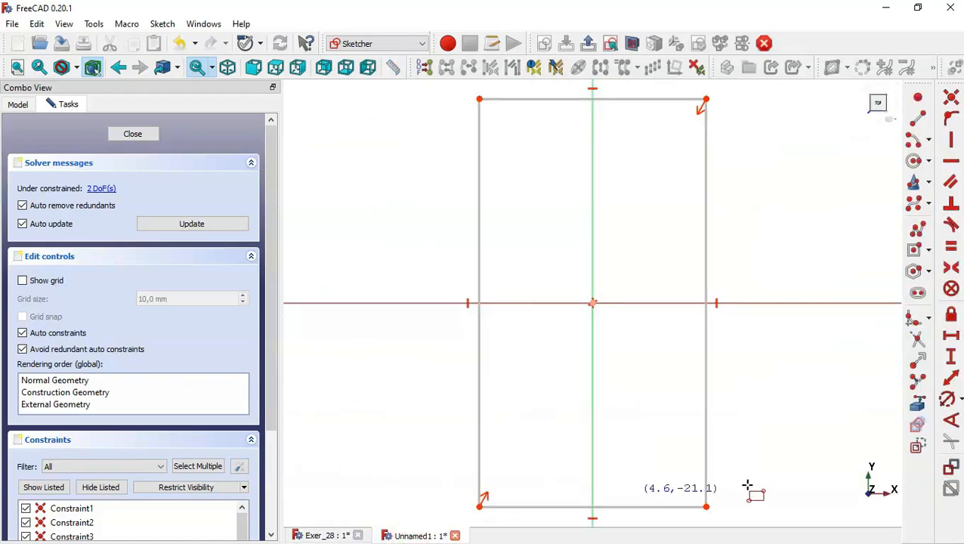
{"action": "left_click", "coordinate": [950, 339]}
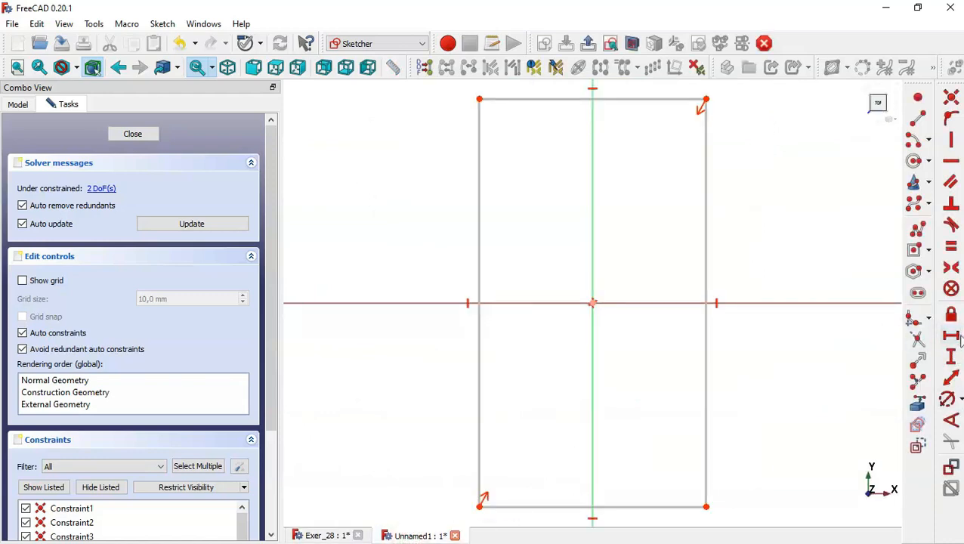
{"action": "left_click", "coordinate": [640, 508]}
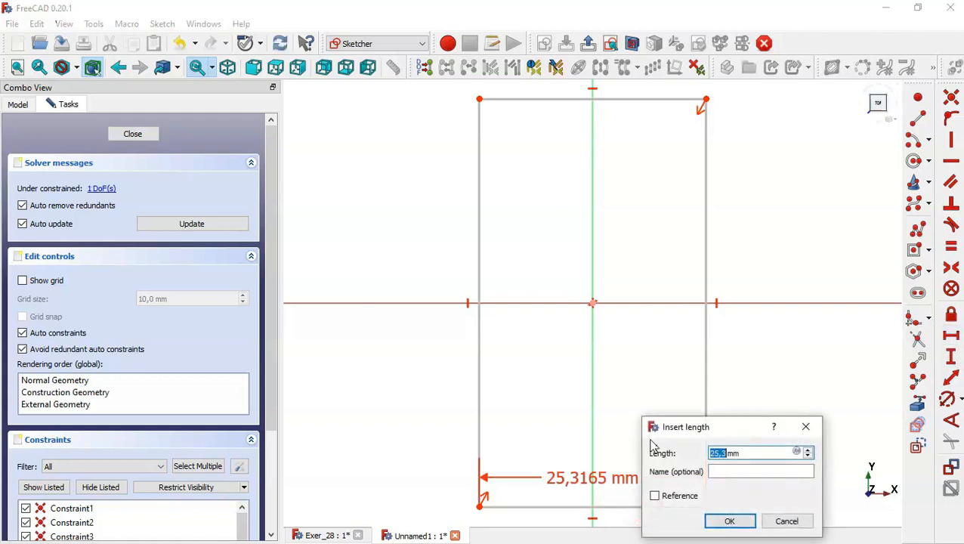
{"action": "type", "text": "80"}
{"action": "key", "text": "Return"}
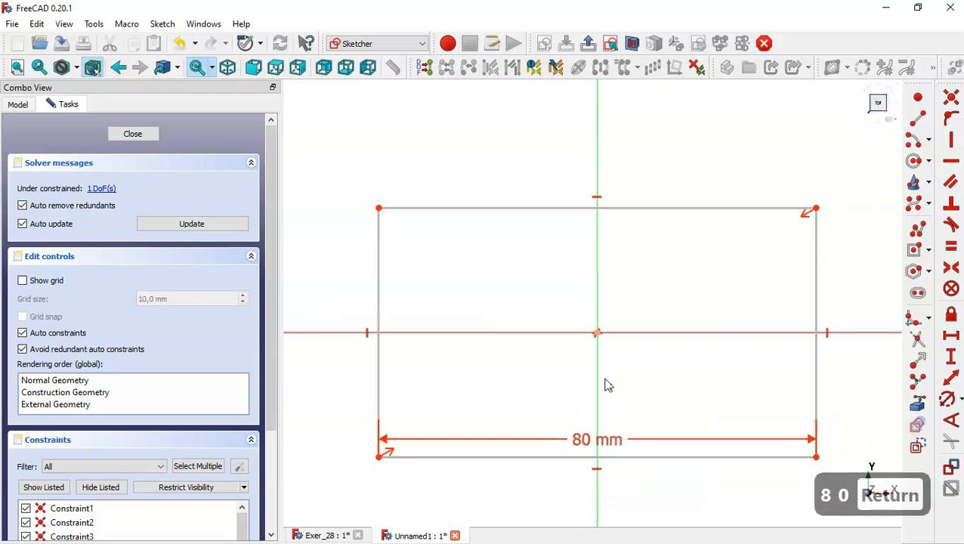
Constrain the rectangle's vertical side to 200 mm and close the sketch.
{"action": "left_click", "coordinate": [952, 357]}
{"action": "left_click", "coordinate": [816, 281]}
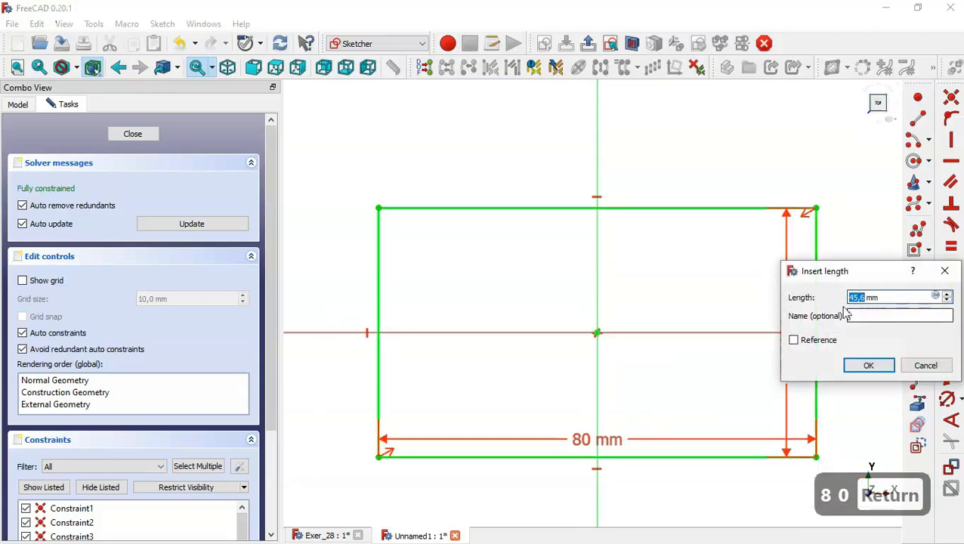
{"action": "type", "text": "200"}
{"action": "key", "text": "Return"}
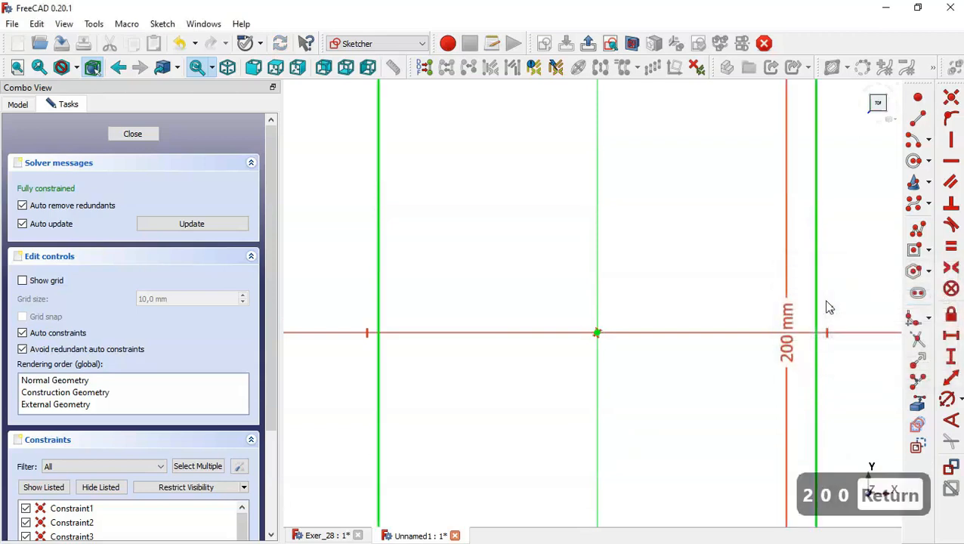
{"action": "scroll", "coordinate": [546, 236], "scroll_direction": "down", "scroll_amount": 3}
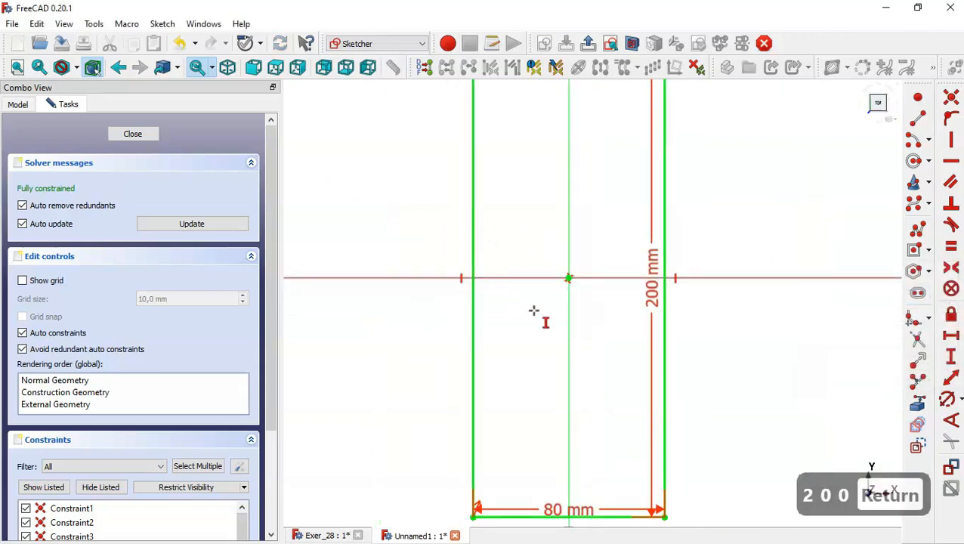
{"action": "scroll", "coordinate": [534, 310], "scroll_direction": "down", "scroll_amount": 5}
{"action": "left_click", "coordinate": [137, 143]}
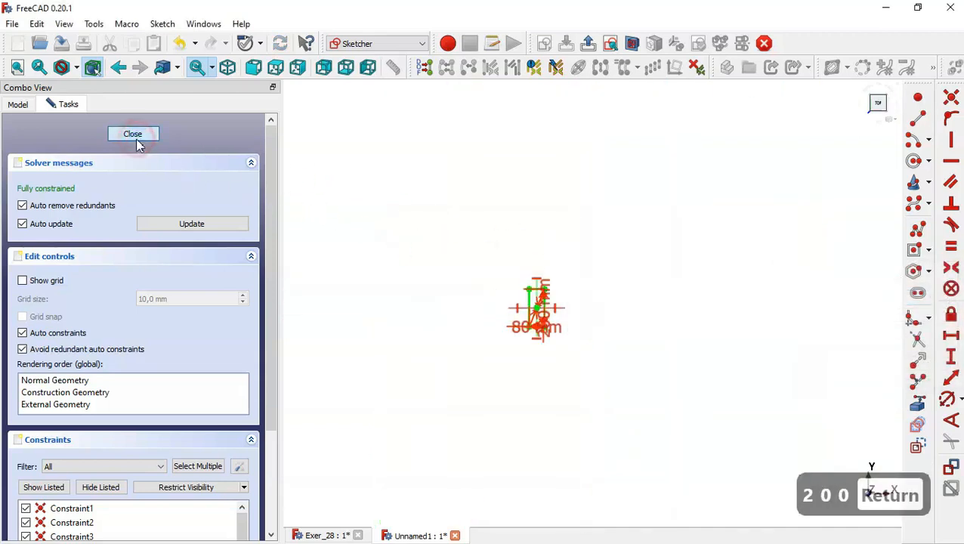
Pad the base rectangle 10 mm along the sketch normal, checking the thickness against the Exer_28 reference model.
{"action": "key", "text": "Home"}
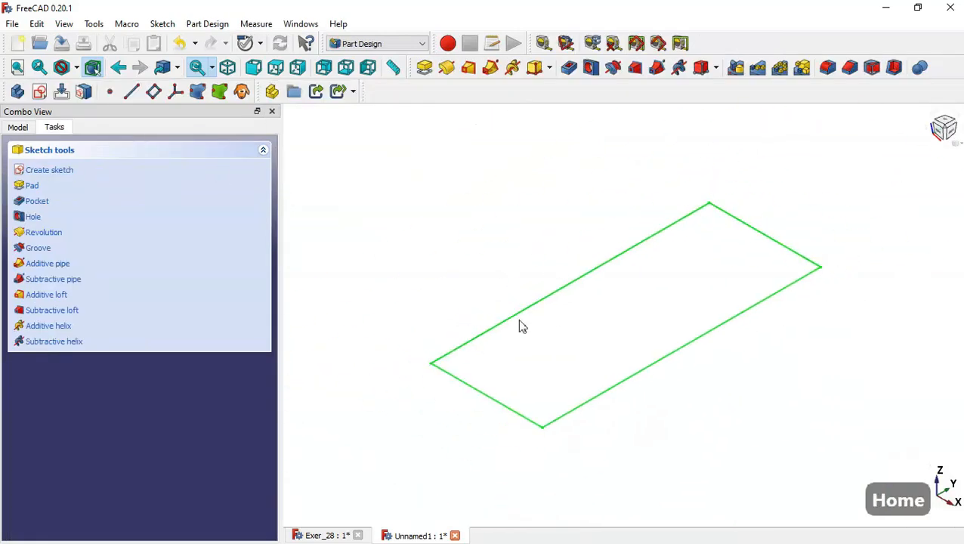
{"action": "left_click", "coordinate": [421, 72]}
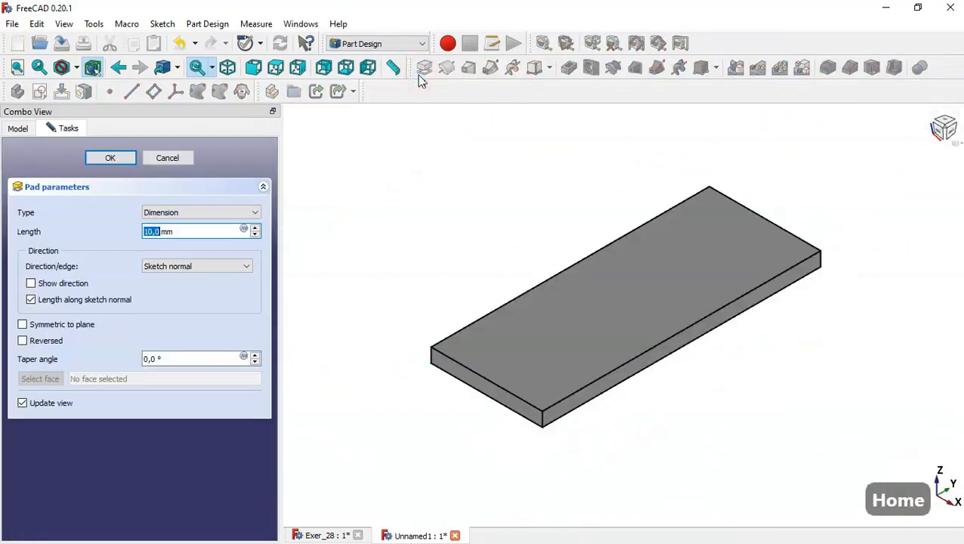
{"action": "left_click", "coordinate": [330, 536]}
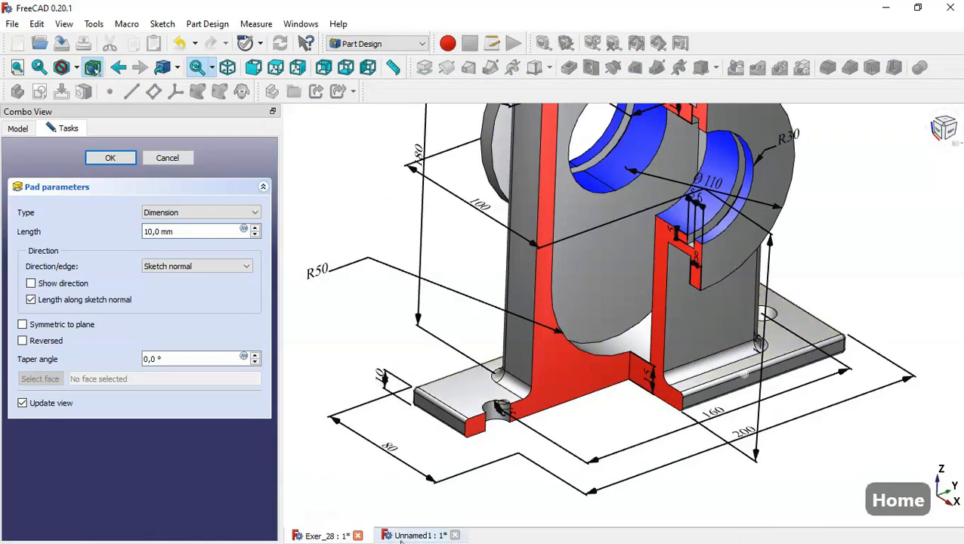
{"action": "left_click", "coordinate": [402, 536]}
{"action": "left_click", "coordinate": [111, 158]}
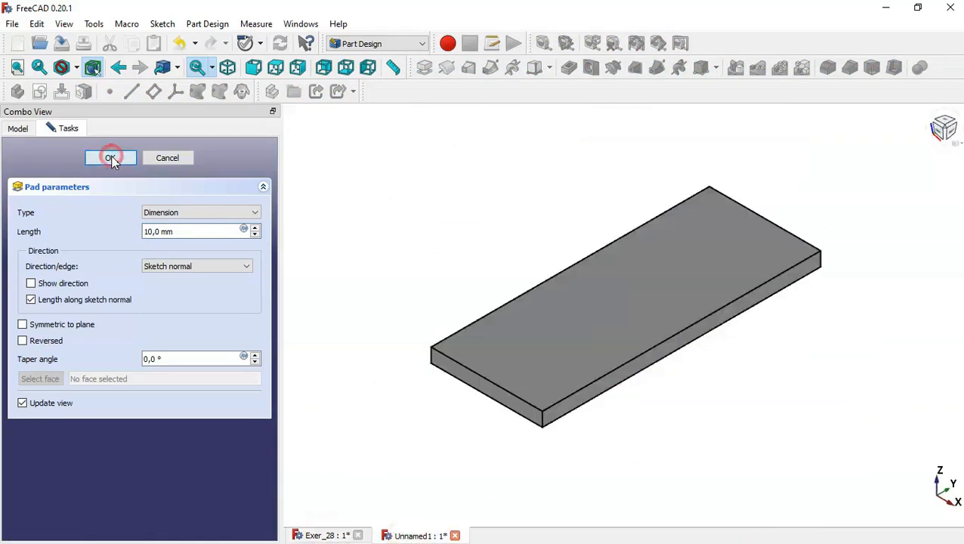
Start a sketch on the plate's top face and draw a centered rectangle about 49 mm wide on the origin.
{"action": "left_click", "coordinate": [558, 323]}
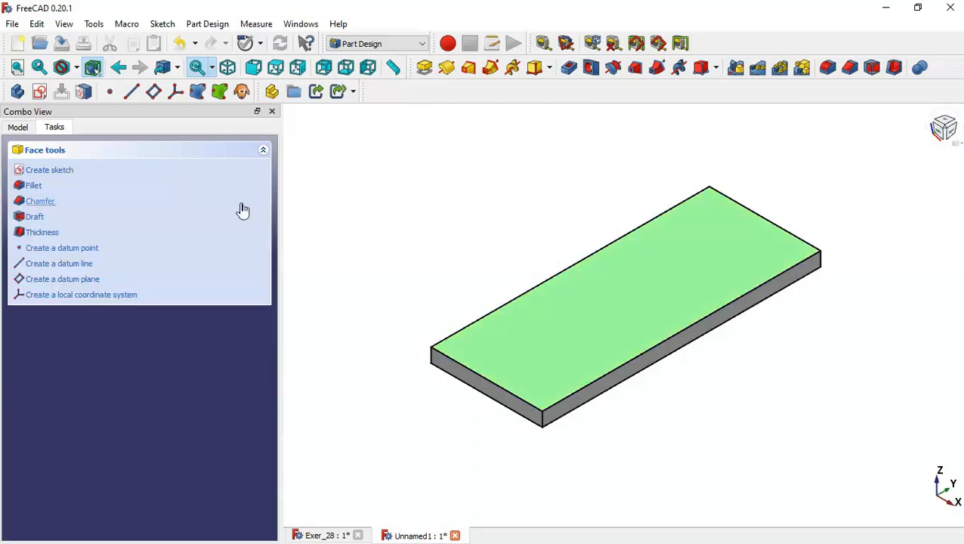
{"action": "left_click", "coordinate": [40, 92]}
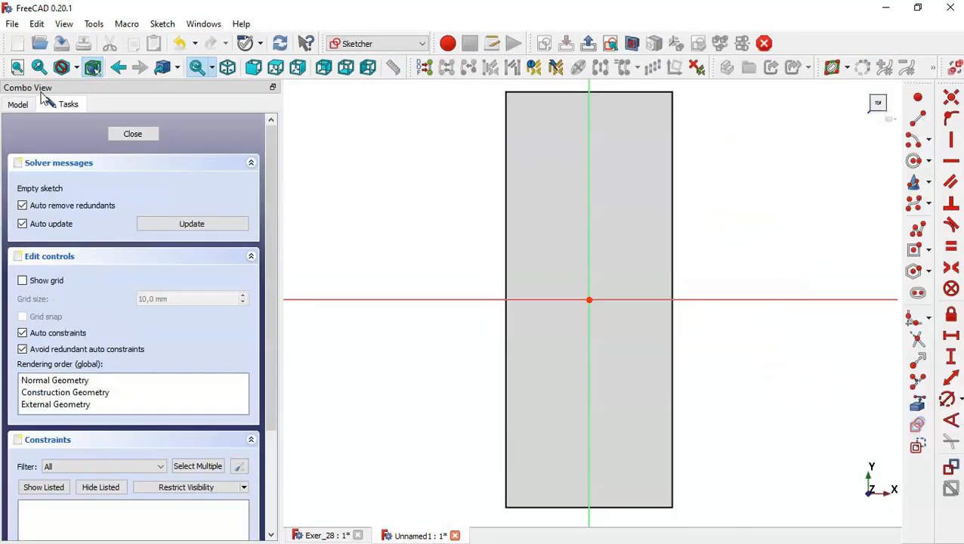
{"action": "left_click", "coordinate": [917, 252]}
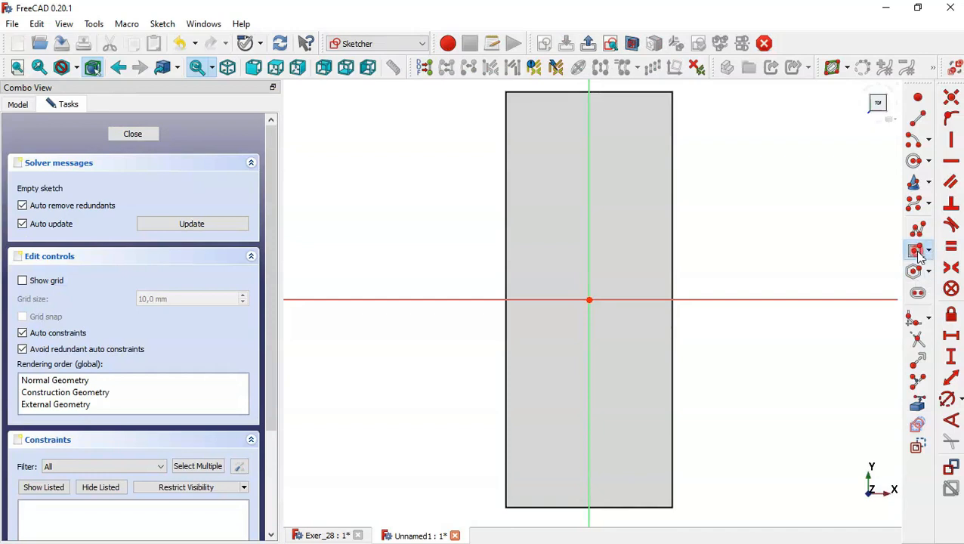
{"action": "left_click", "coordinate": [588, 300]}
{"action": "left_click", "coordinate": [639, 148]}
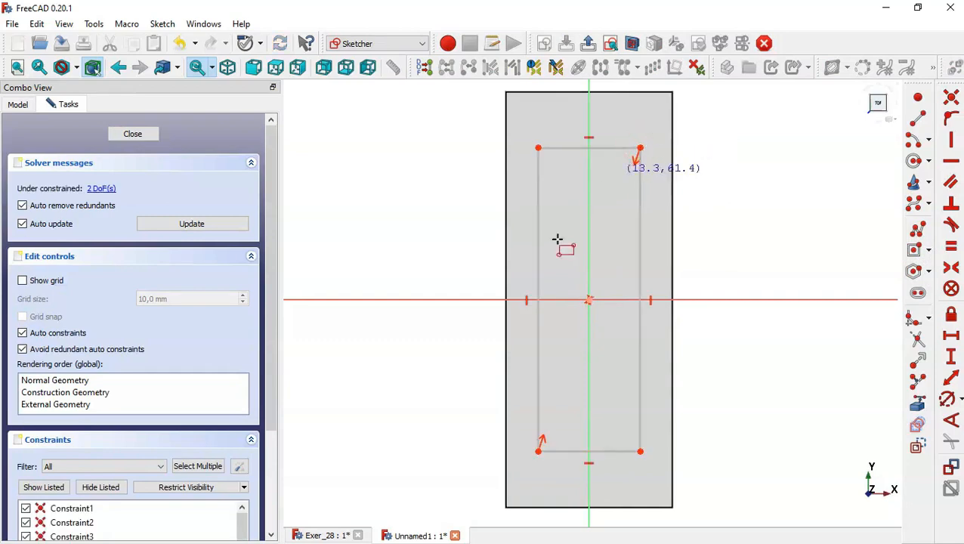
Consult the upright's dimensions in the Exer_28 reference model and constrain the new rectangle's horizontal width to 50 mm.
{"action": "left_click", "coordinate": [321, 535]}
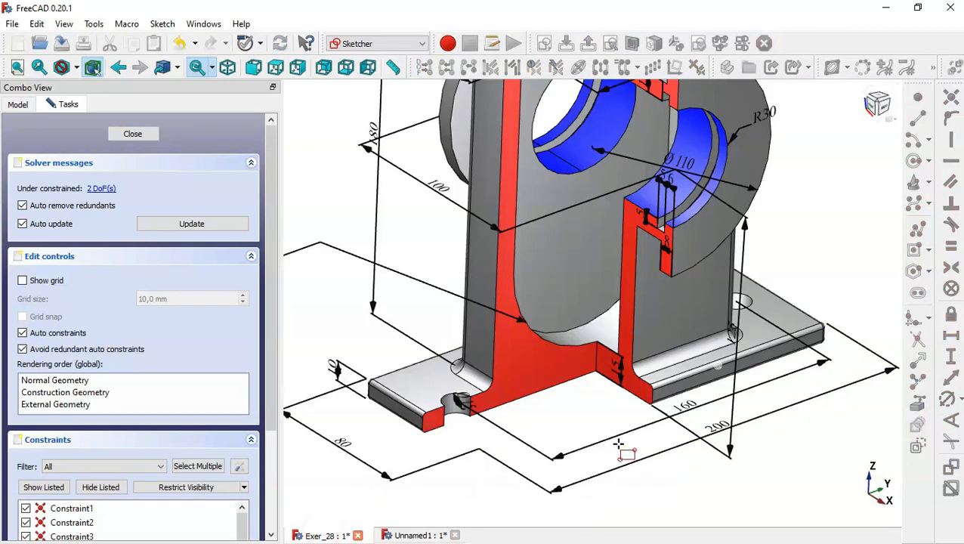
{"action": "scroll", "coordinate": [617, 446], "scroll_direction": "down", "scroll_amount": 3}
{"action": "middle_click_drag", "start_coordinate": [790, 288], "coordinate": [775, 317]}
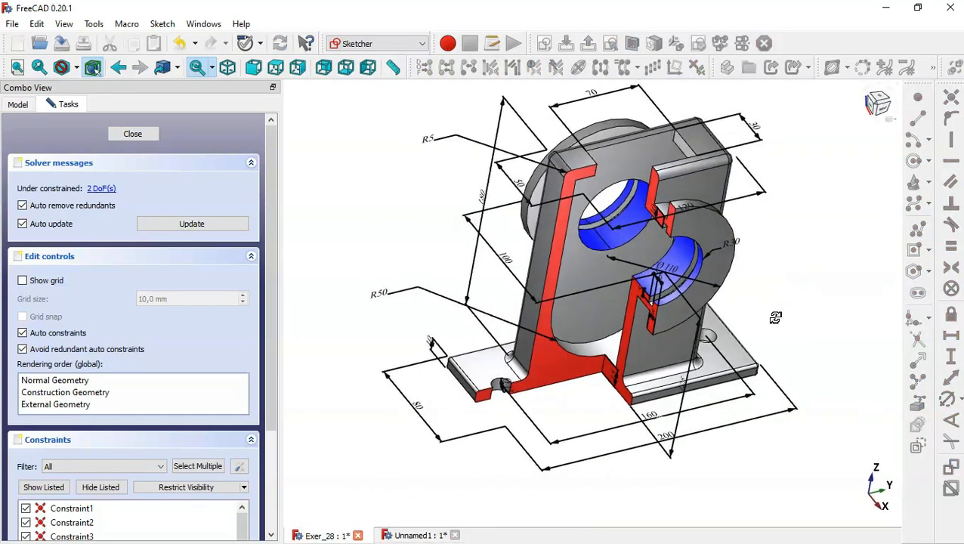
{"action": "key", "text": "0"}
{"action": "key", "text": "Home"}
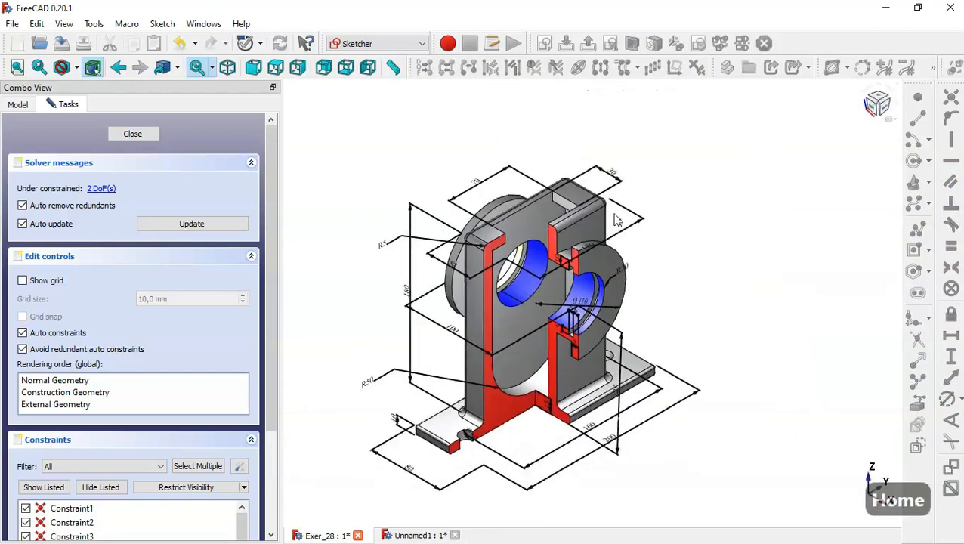
{"action": "scroll", "coordinate": [655, 226], "scroll_direction": "up", "scroll_amount": 2}
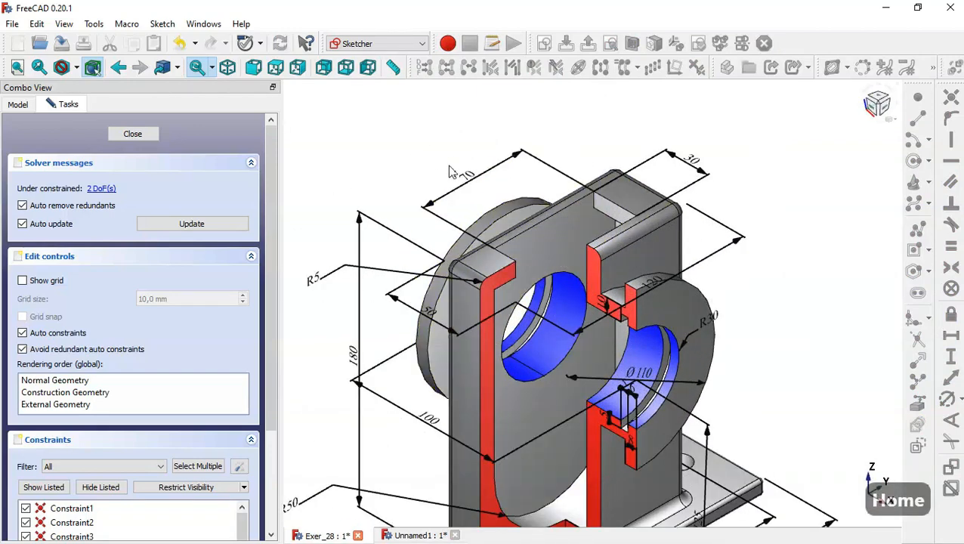
{"action": "left_click", "coordinate": [420, 535]}
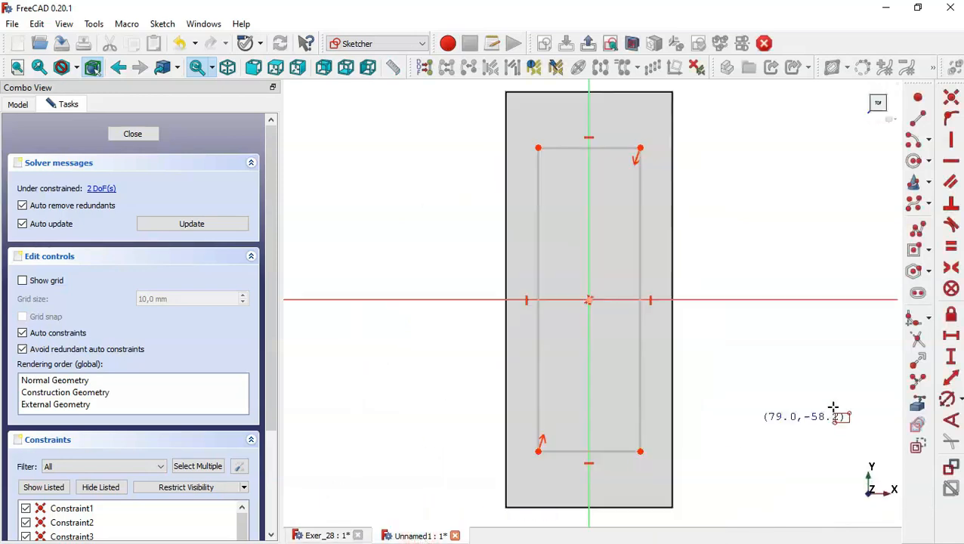
{"action": "left_click", "coordinate": [951, 334]}
{"action": "left_click", "coordinate": [602, 451]}
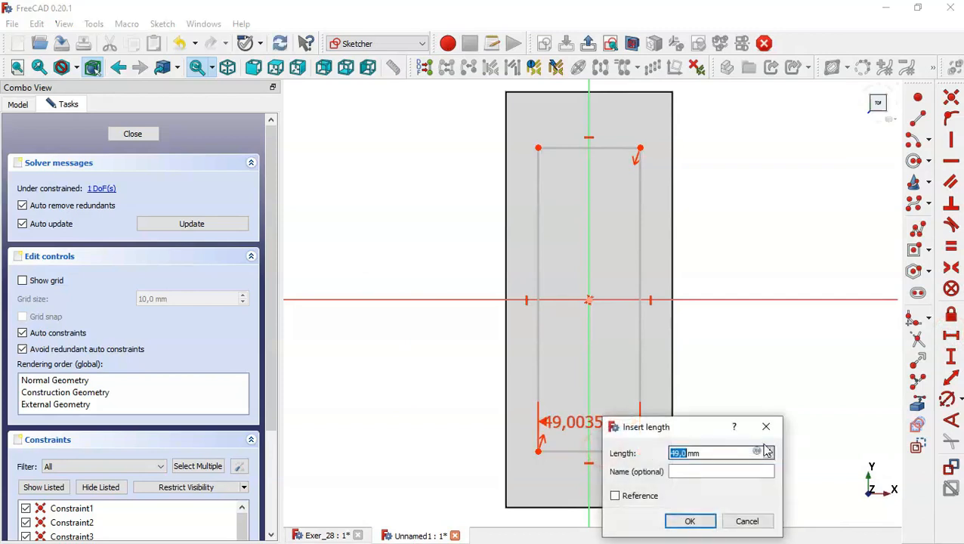
{"action": "type", "text": "50"}
{"action": "key", "text": "Return"}
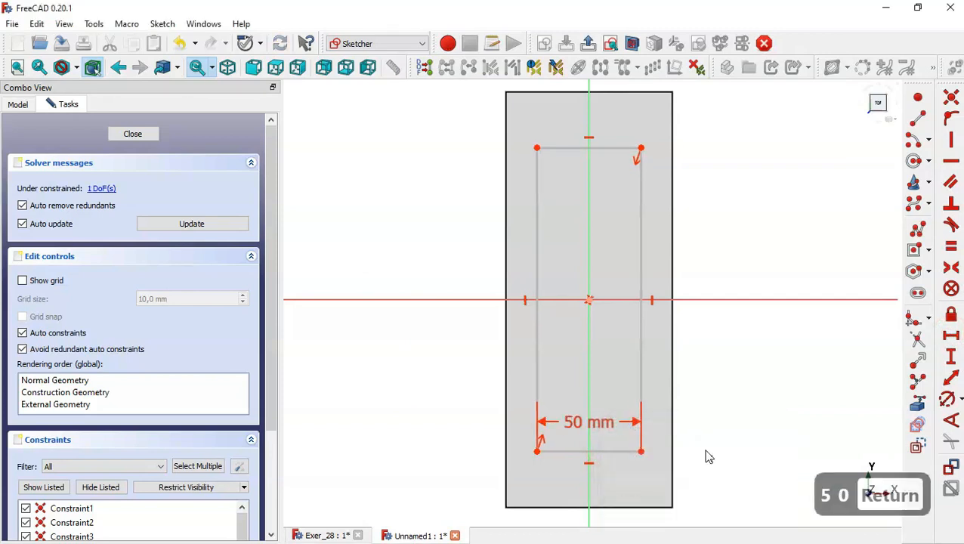
Check the upright's length in the Exer_28 reference model, constrain the rectangle's vertical side to 120 mm and close the sketch.
{"action": "left_click", "coordinate": [951, 357]}
{"action": "left_click", "coordinate": [321, 535]}
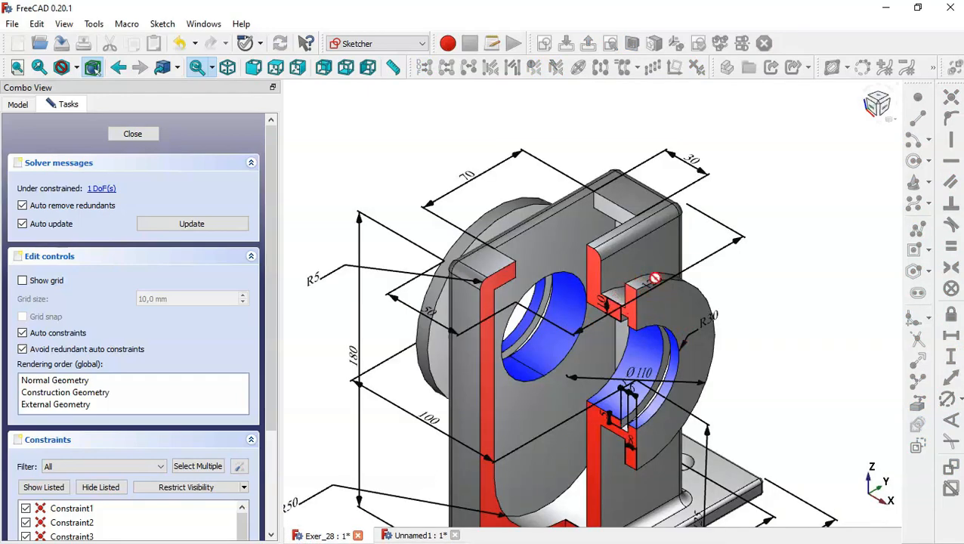
{"action": "left_click", "coordinate": [412, 535]}
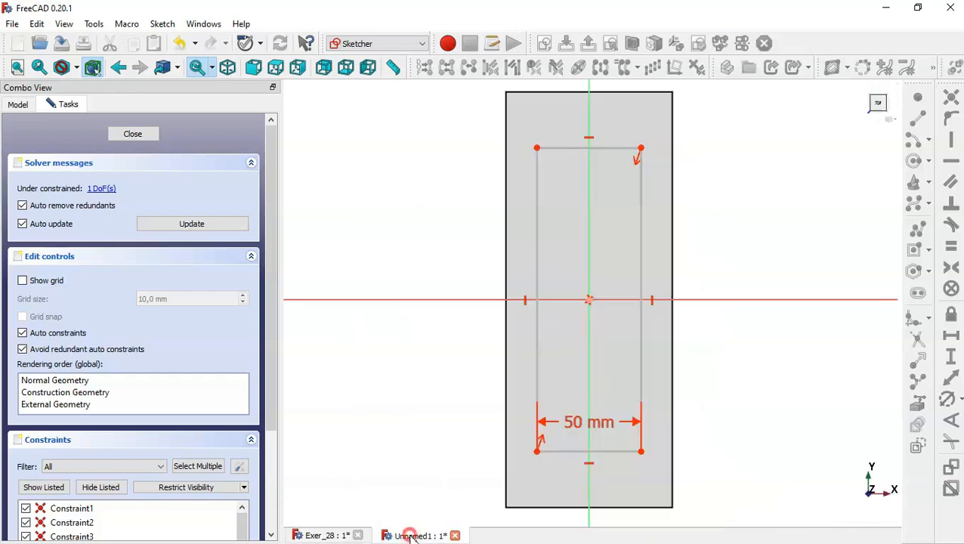
{"action": "left_click", "coordinate": [640, 341]}
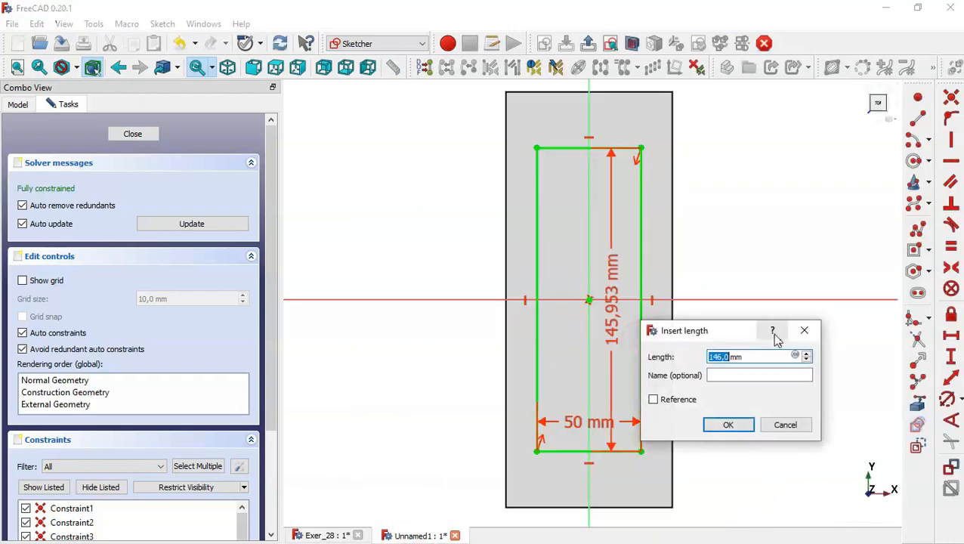
{"action": "type", "text": "120"}
{"action": "key", "text": "Return"}
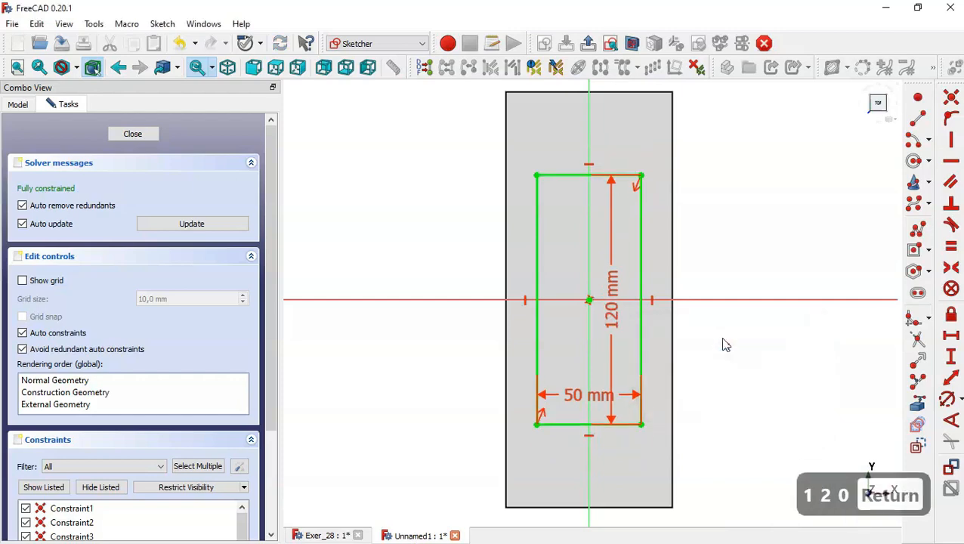
{"action": "left_click", "coordinate": [133, 135]}
Pad the upright's rectangle 180 mm along the sketch normal, consulting its height in the Exer_28 reference model.
{"action": "key", "text": "Home"}
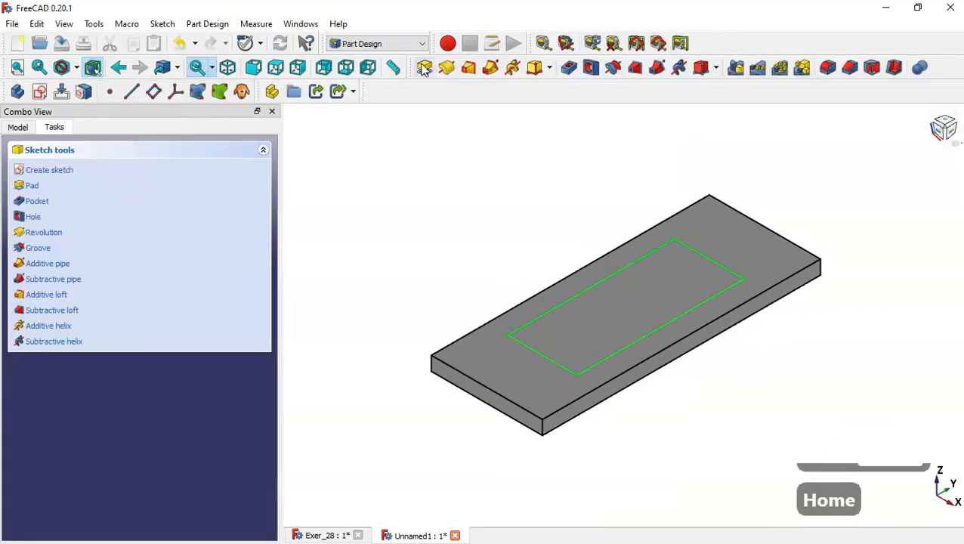
{"action": "left_click", "coordinate": [425, 69]}
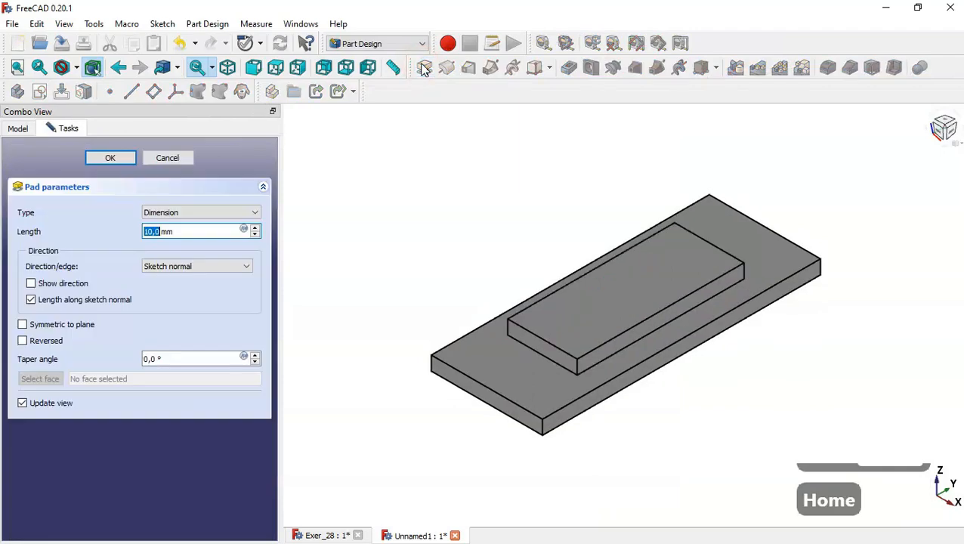
{"action": "left_click", "coordinate": [329, 531]}
{"action": "key", "text": "Home"}
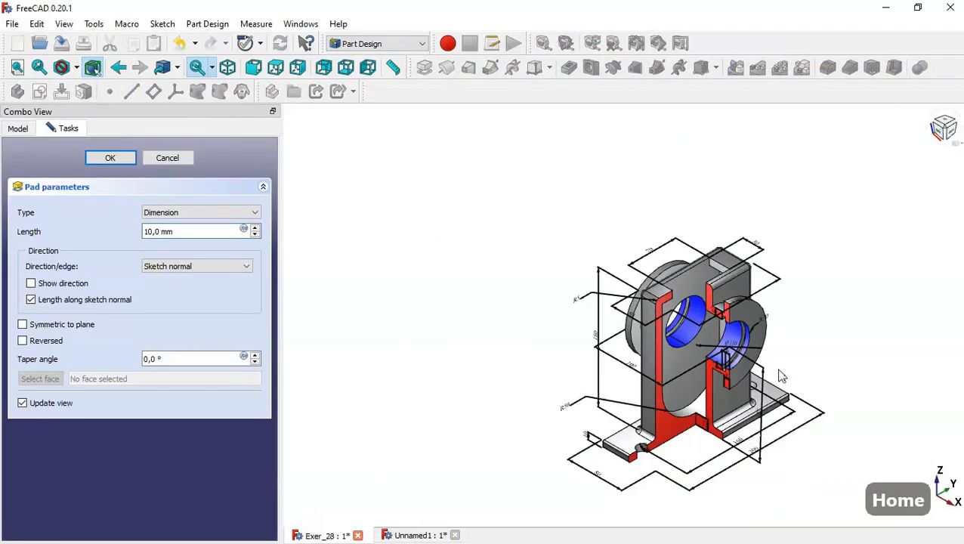
{"action": "scroll", "coordinate": [780, 376], "scroll_direction": "up", "scroll_amount": 7}
{"action": "scroll", "coordinate": [780, 377], "scroll_direction": "down", "scroll_amount": 5}
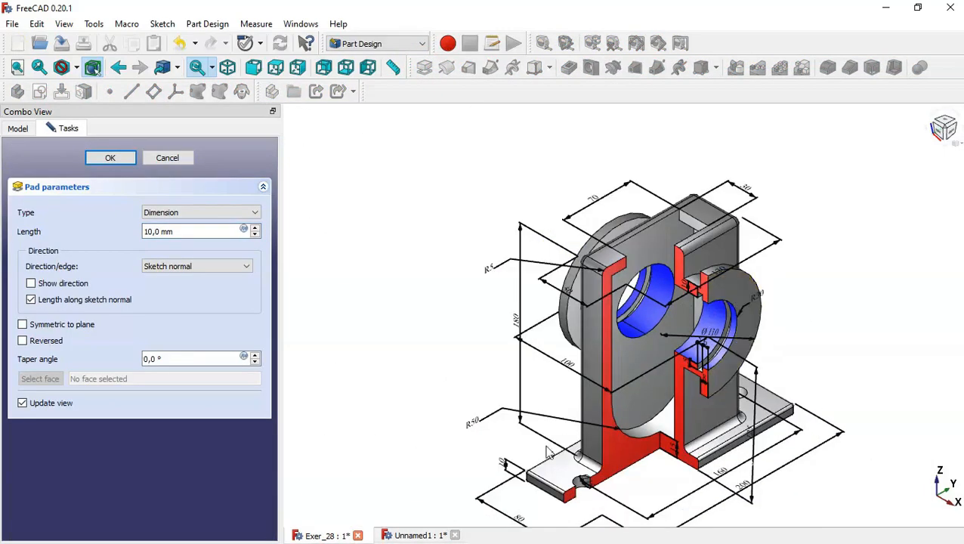
{"action": "scroll", "coordinate": [548, 452], "scroll_direction": "up", "scroll_amount": 3}
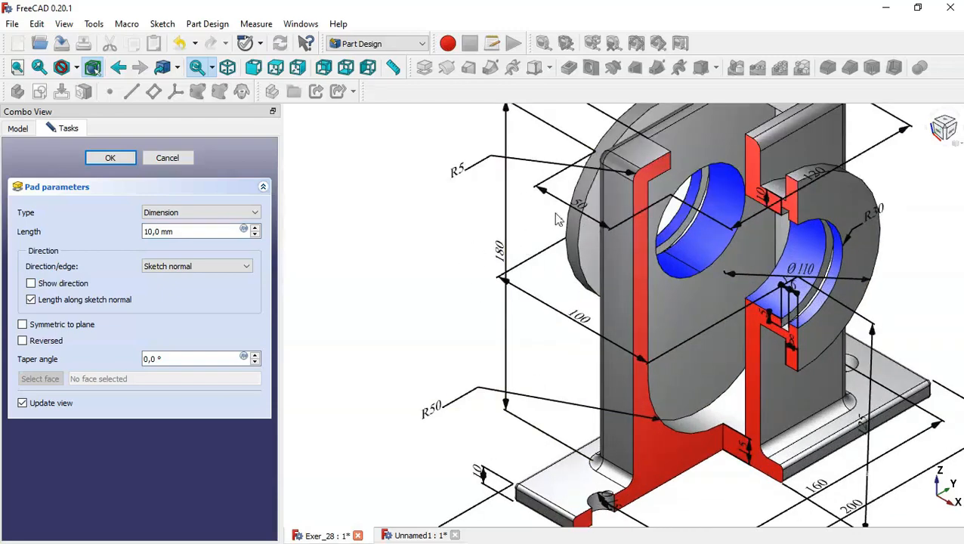
{"action": "left_click", "coordinate": [400, 533]}
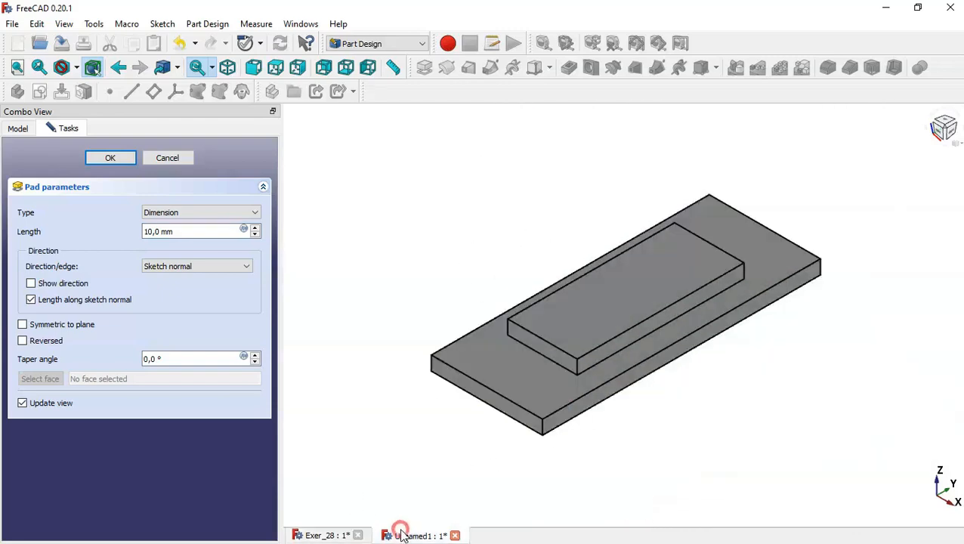
{"action": "left_click_drag", "start_coordinate": [203, 233], "coordinate": [126, 231]}
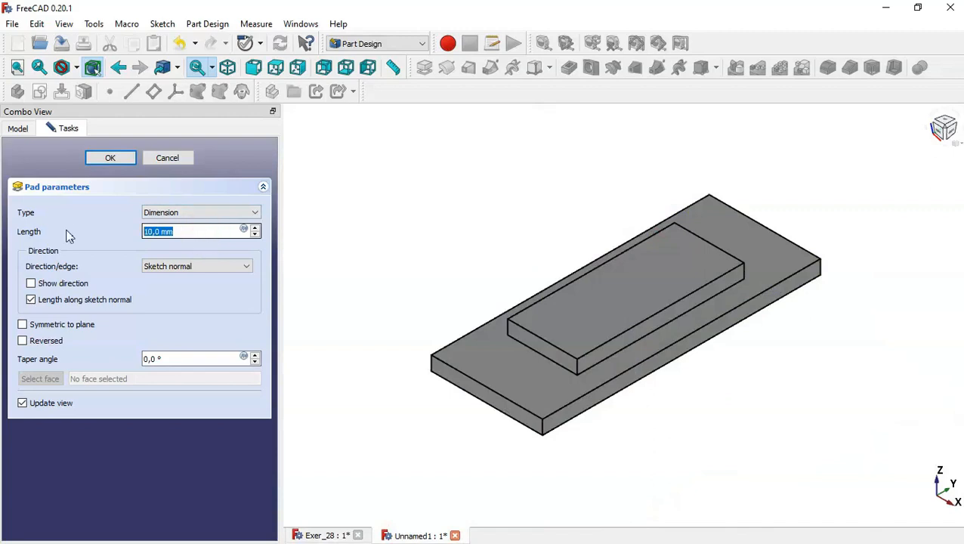
{"action": "type", "text": "180"}
{"action": "left_click", "coordinate": [111, 158]}
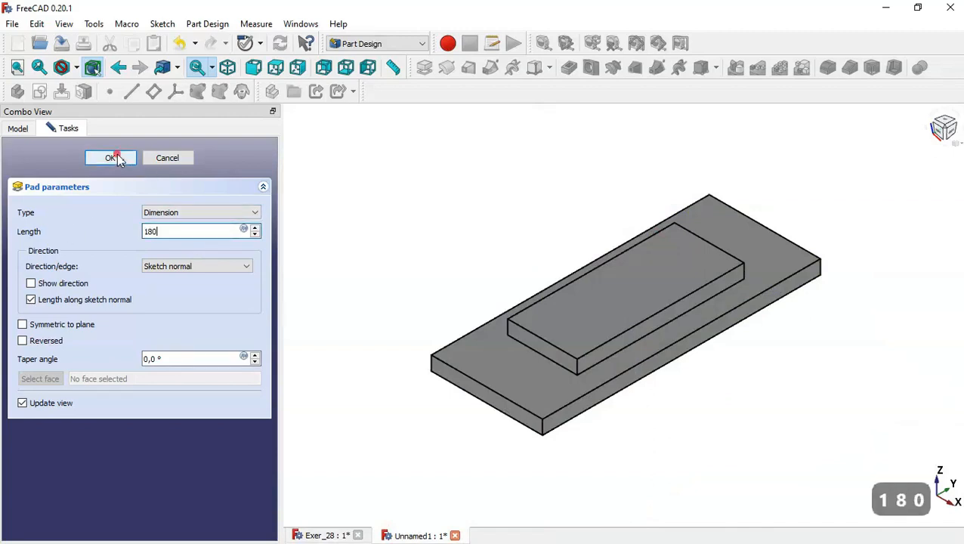
Sketch two circles about 21 and 23 mm in diameter on the base plate's top face, centered on the vertical axis beyond each end of the upright.
{"action": "left_click", "coordinate": [462, 352]}
{"action": "key", "text": "Home"}
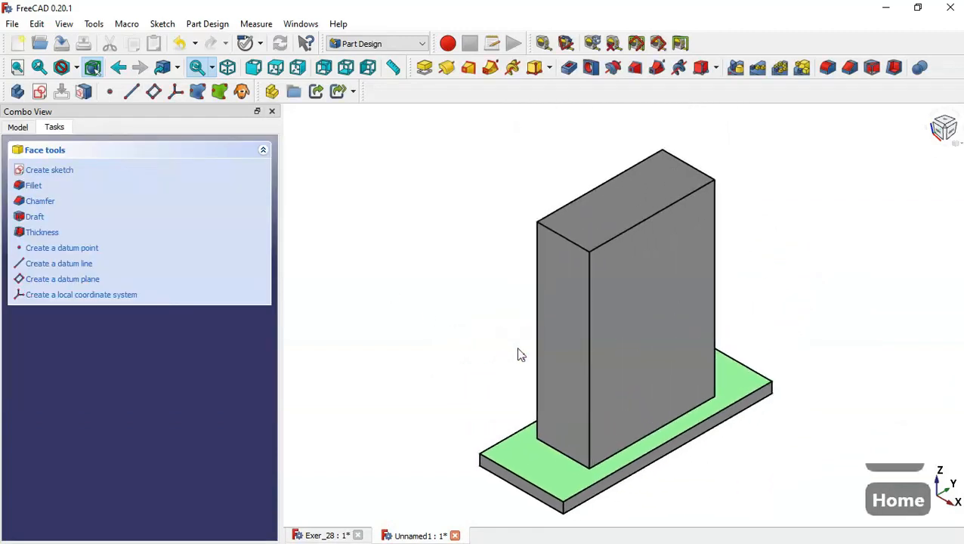
{"action": "left_click", "coordinate": [520, 351]}
{"action": "left_click", "coordinate": [550, 460]}
{"action": "left_click", "coordinate": [40, 91]}
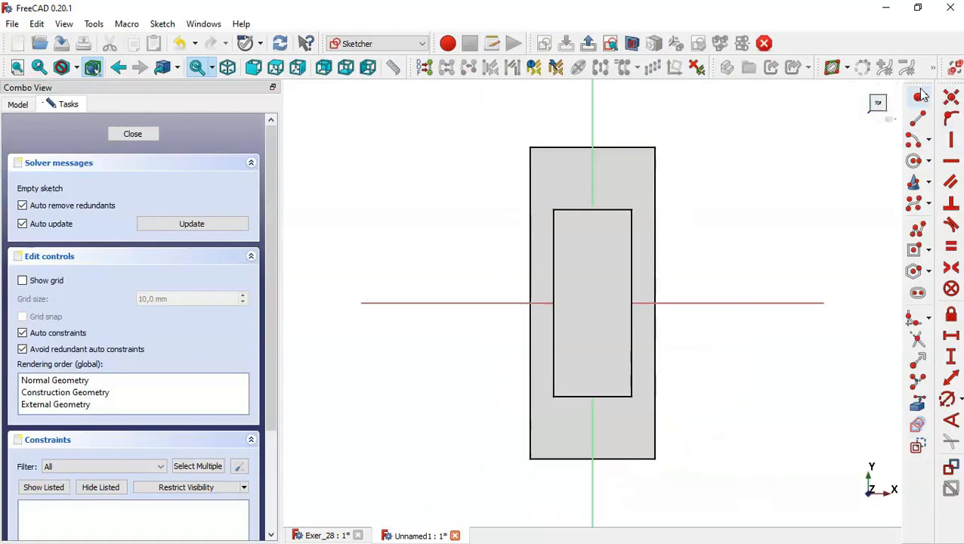
{"action": "left_click", "coordinate": [917, 161]}
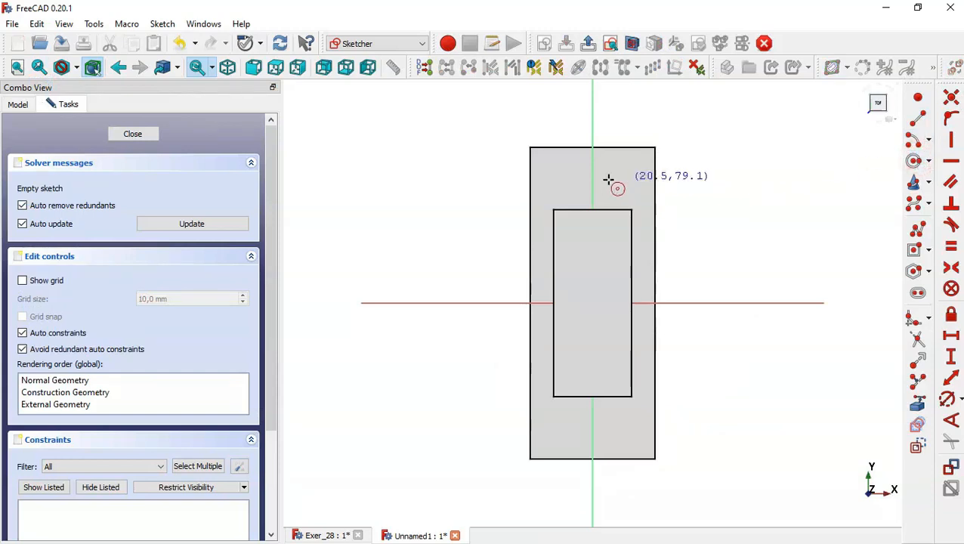
{"action": "left_click", "coordinate": [592, 181]}
{"action": "left_click", "coordinate": [606, 183]}
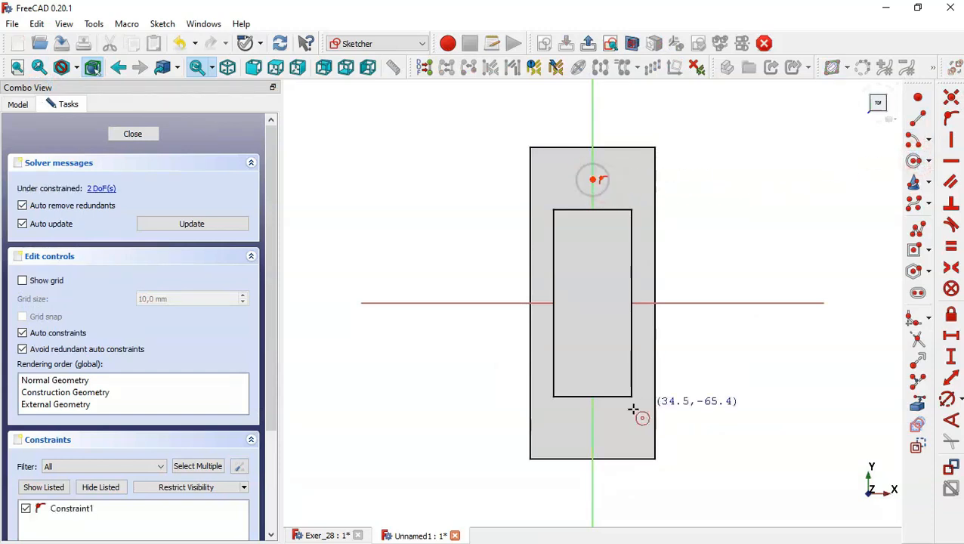
{"action": "left_click", "coordinate": [592, 427]}
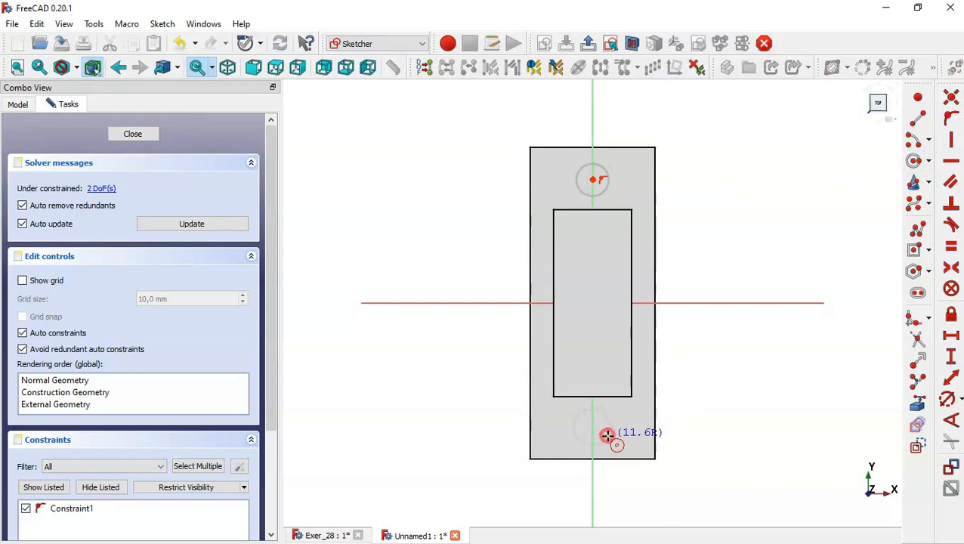
{"action": "left_click", "coordinate": [609, 436]}
Make the two circles equal in size and constrain their centers symmetric about the horizontal axis.
{"action": "left_click", "coordinate": [951, 250]}
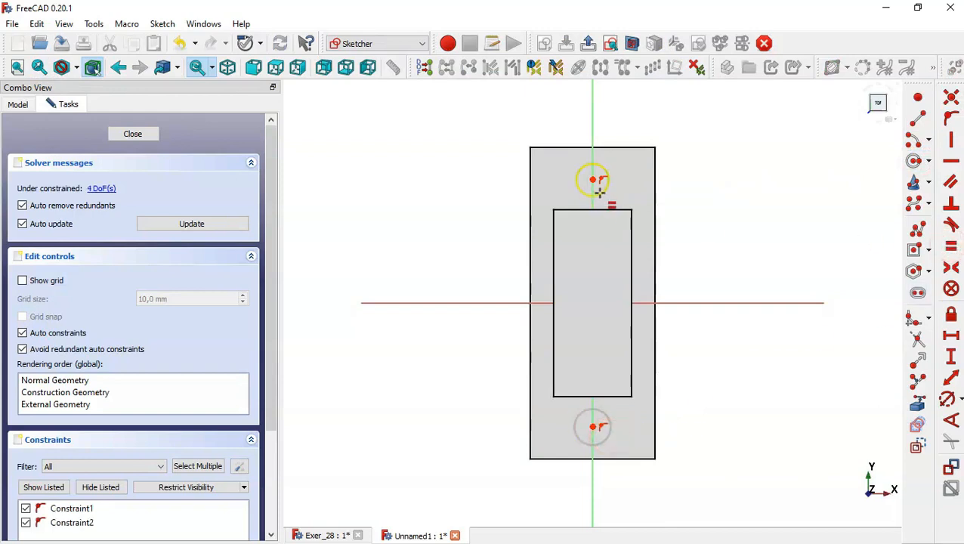
{"action": "left_click", "coordinate": [599, 192]}
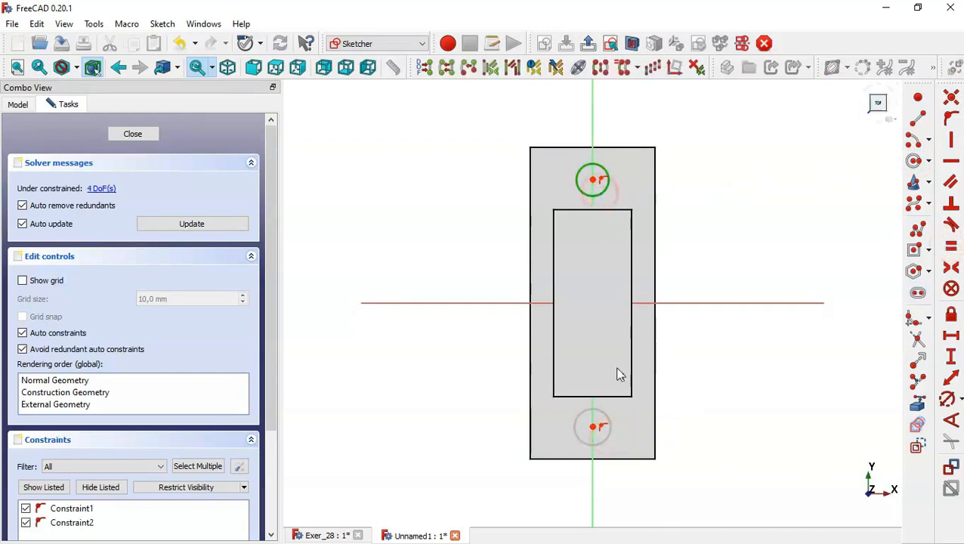
{"action": "left_click", "coordinate": [605, 414]}
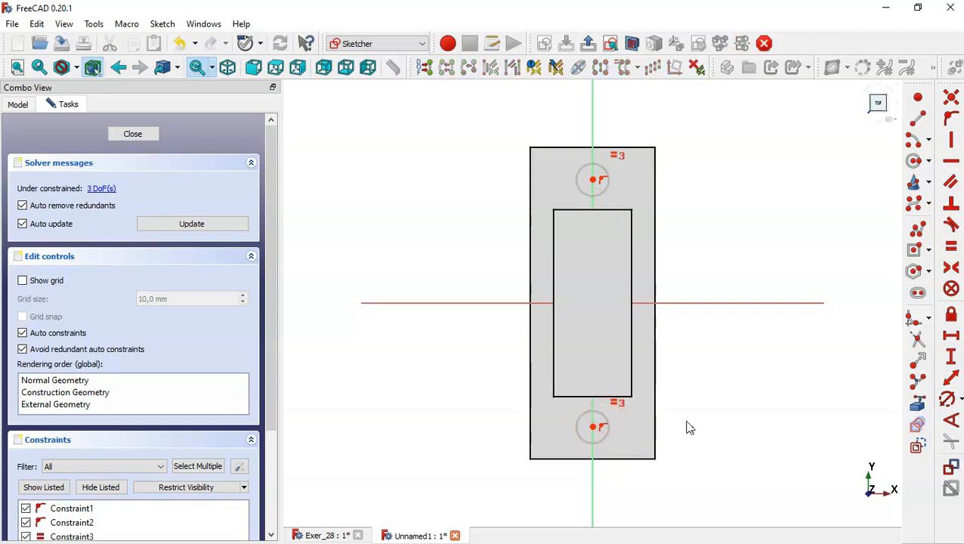
{"action": "left_click", "coordinate": [953, 270]}
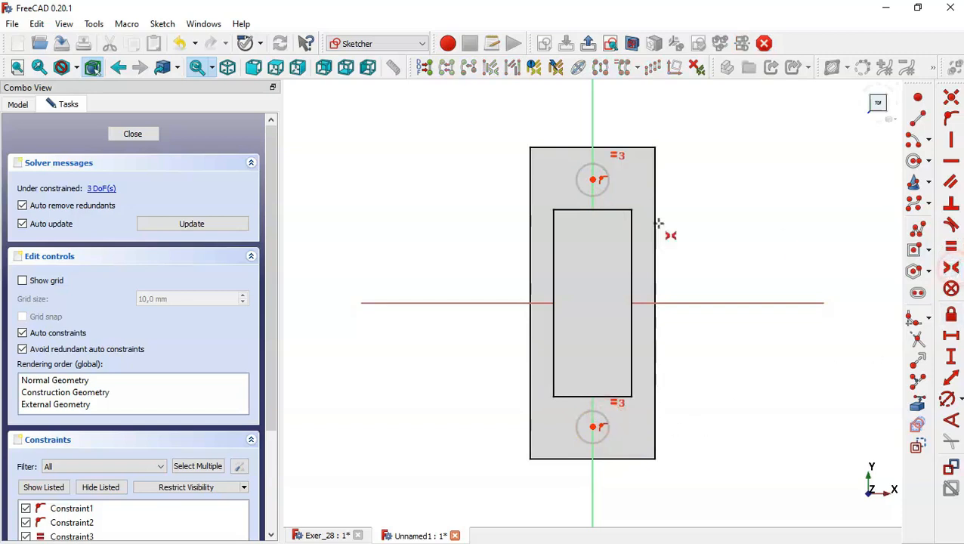
{"action": "left_click", "coordinate": [592, 179]}
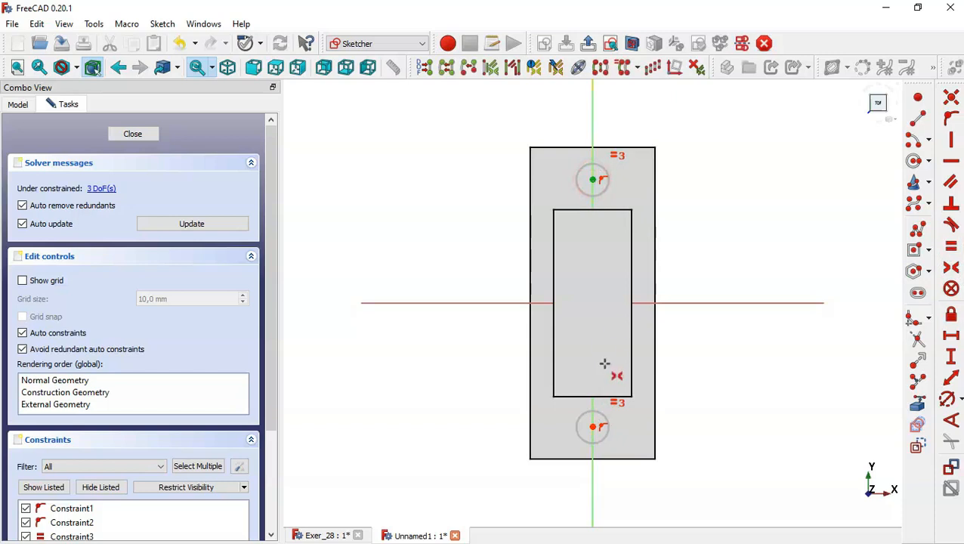
{"action": "left_click", "coordinate": [593, 428]}
{"action": "left_click", "coordinate": [745, 303]}
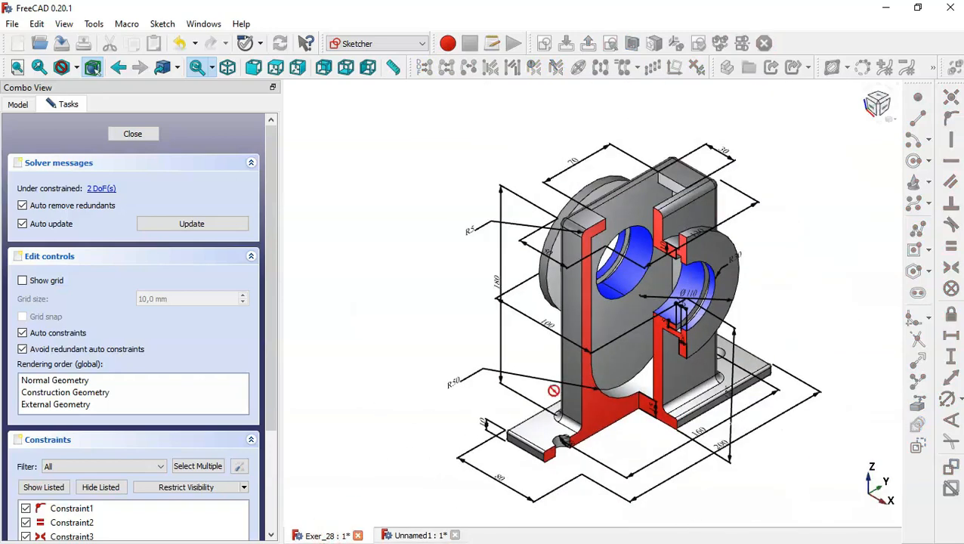
Consult the mounting holes' size and spacing in the Exer_28 reference model and constrain the lower circle's diameter to 15 mm.
{"action": "scroll", "coordinate": [556, 453], "scroll_direction": "up", "scroll_amount": 5}
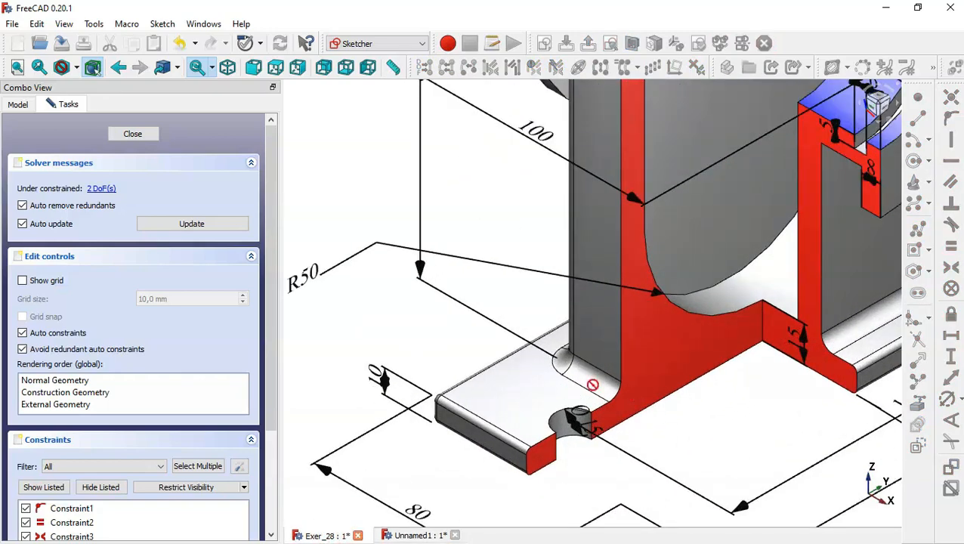
{"action": "scroll", "coordinate": [427, 385], "scroll_direction": "down", "scroll_amount": 5}
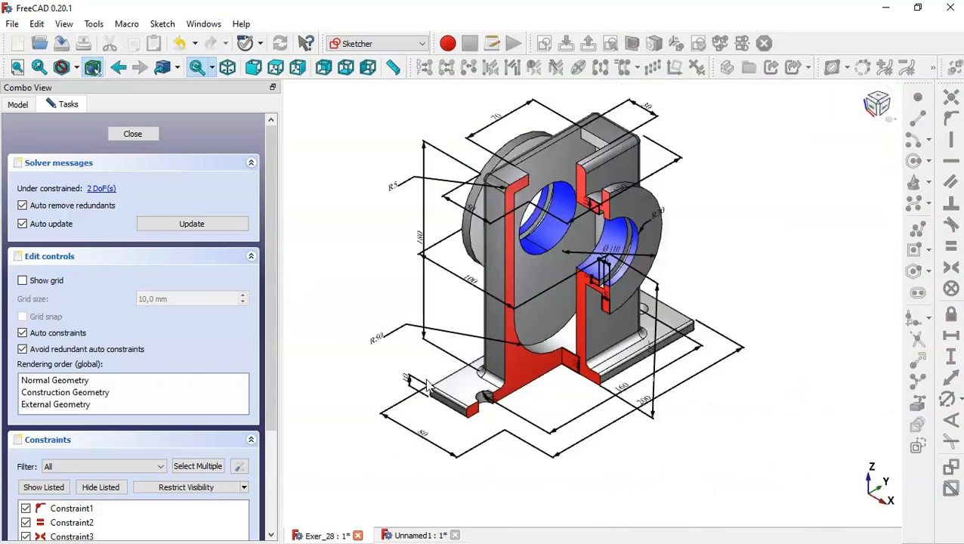
{"action": "scroll", "coordinate": [591, 391], "scroll_direction": "up", "scroll_amount": 5}
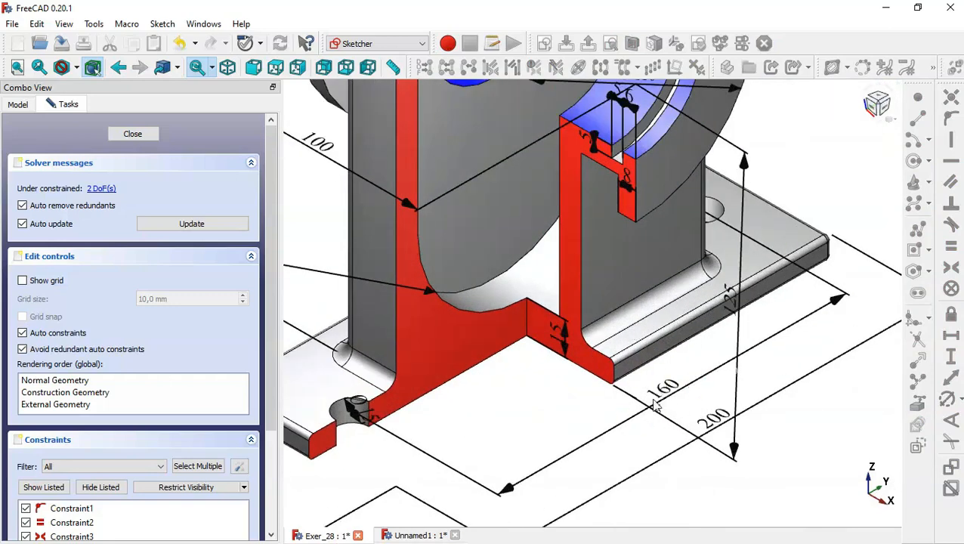
{"action": "left_click", "coordinate": [424, 535]}
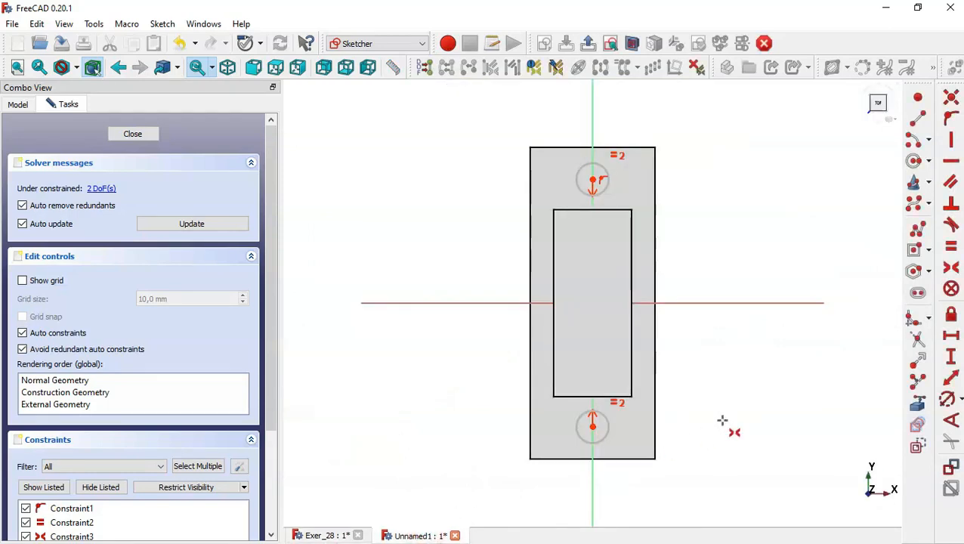
{"action": "left_click", "coordinate": [947, 399]}
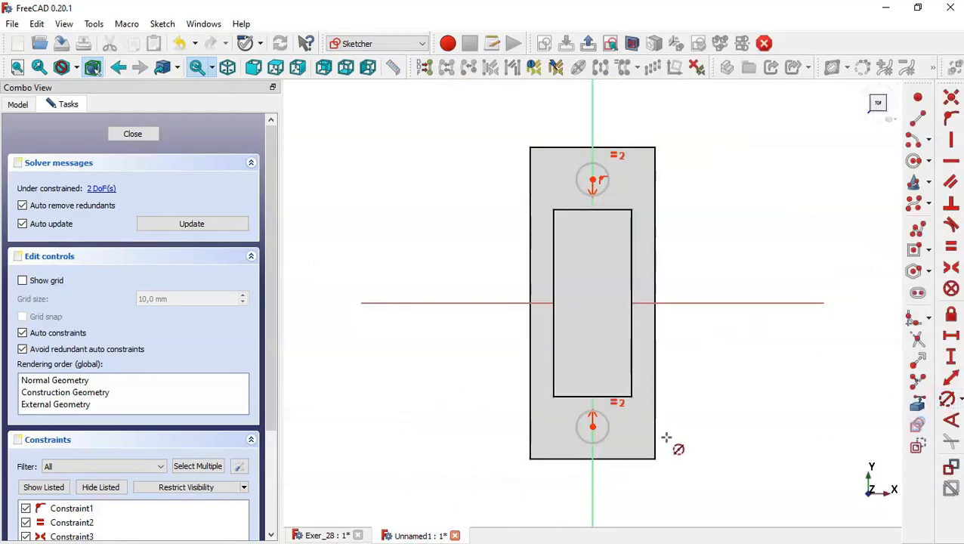
{"action": "left_click", "coordinate": [610, 428]}
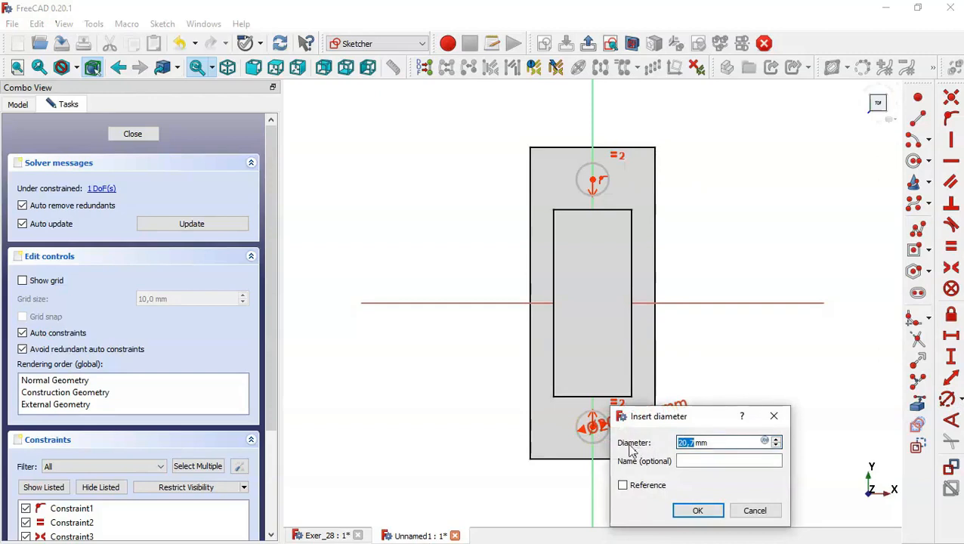
{"action": "type", "text": "15"}
{"action": "key", "text": "Return"}
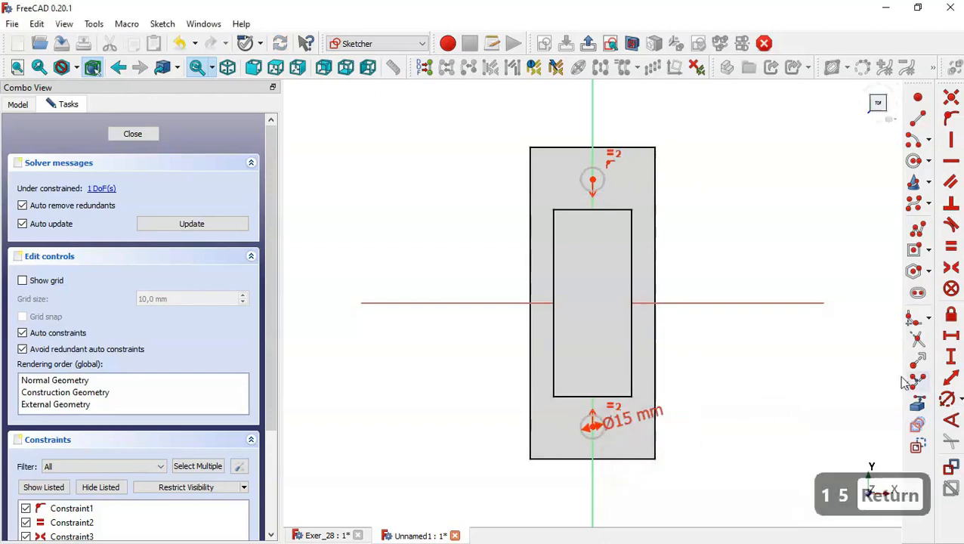
Constrain the vertical distance between the two circle centers to 160 mm and close the sketch.
{"action": "left_click", "coordinate": [951, 360]}
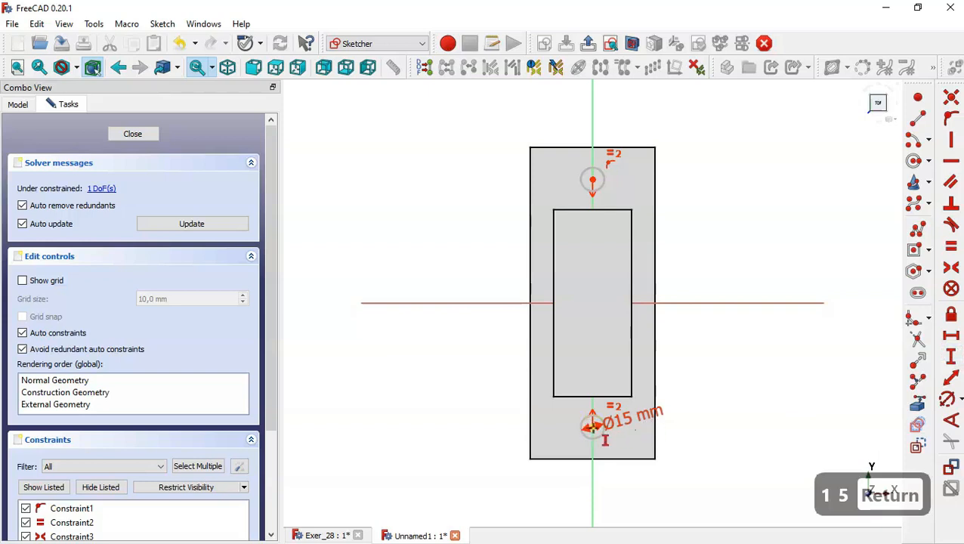
{"action": "left_click", "coordinate": [592, 426]}
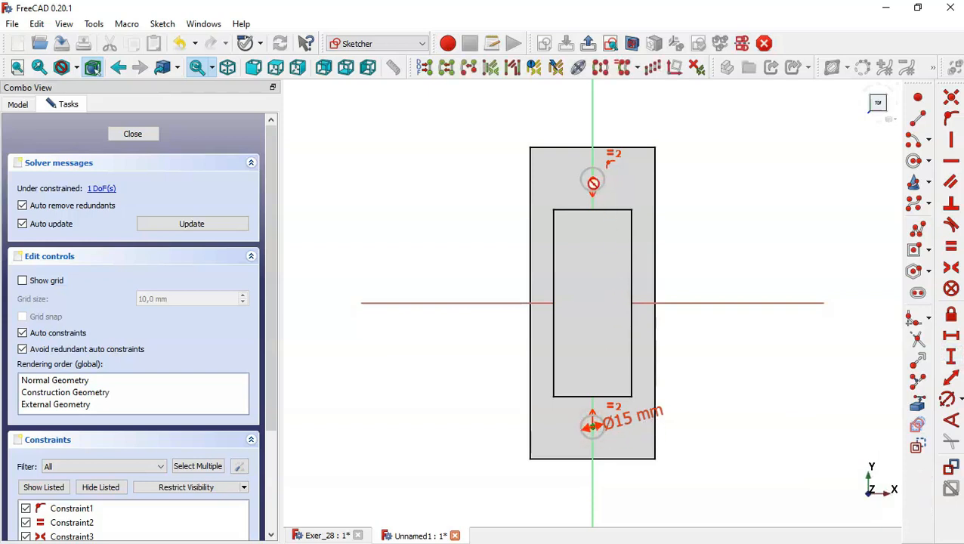
{"action": "left_click", "coordinate": [593, 180]}
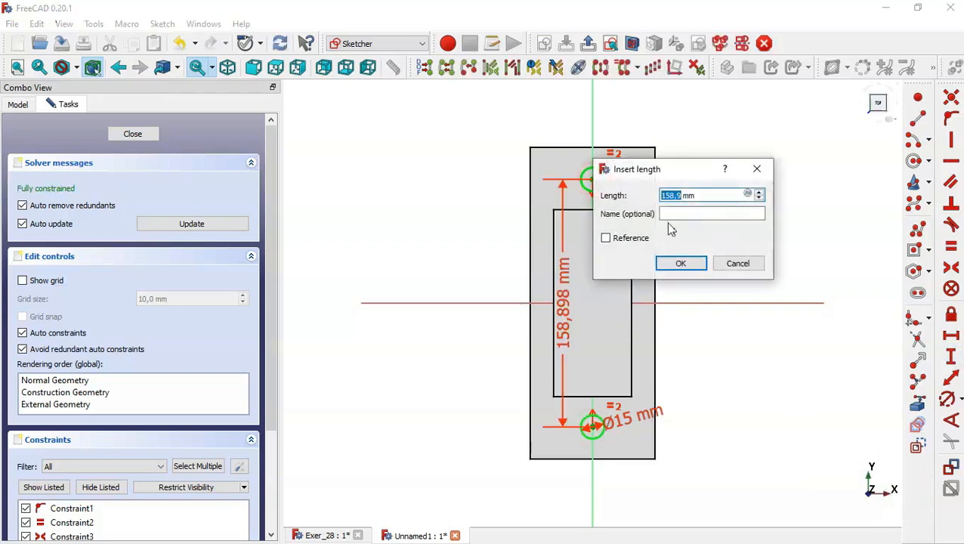
{"action": "type", "text": "160"}
{"action": "key", "text": "Return"}
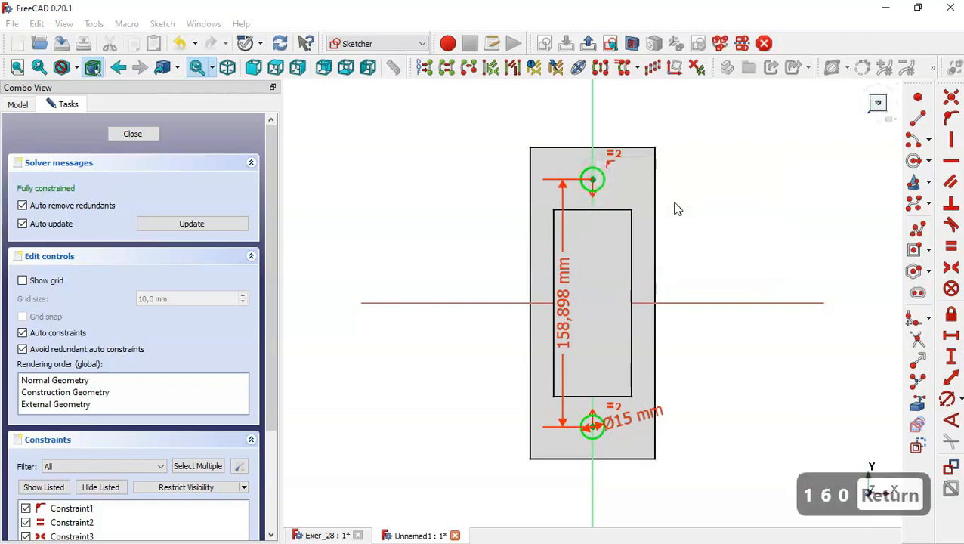
{"action": "left_click", "coordinate": [144, 135]}
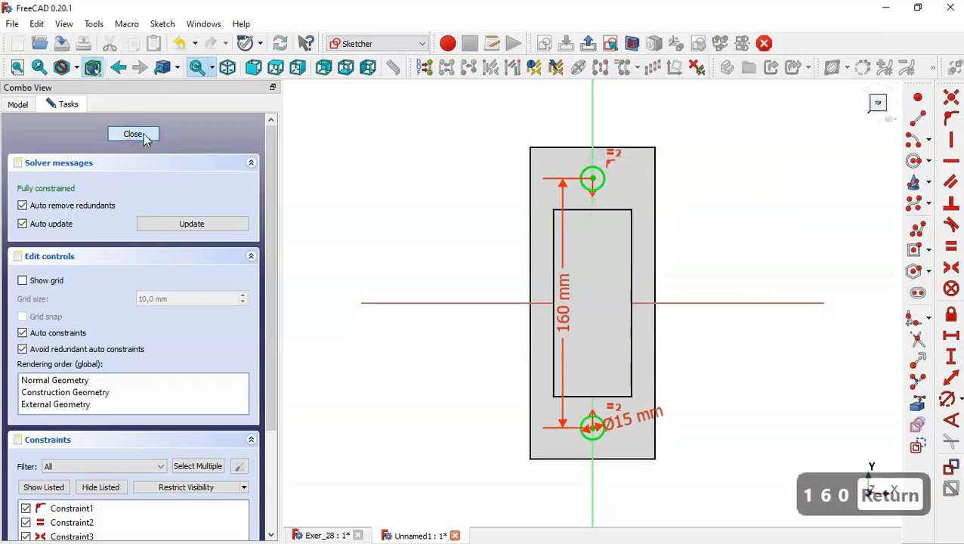
Pocket the two mounting-hole circles all the way through the base plate.
{"action": "key", "text": "Home"}
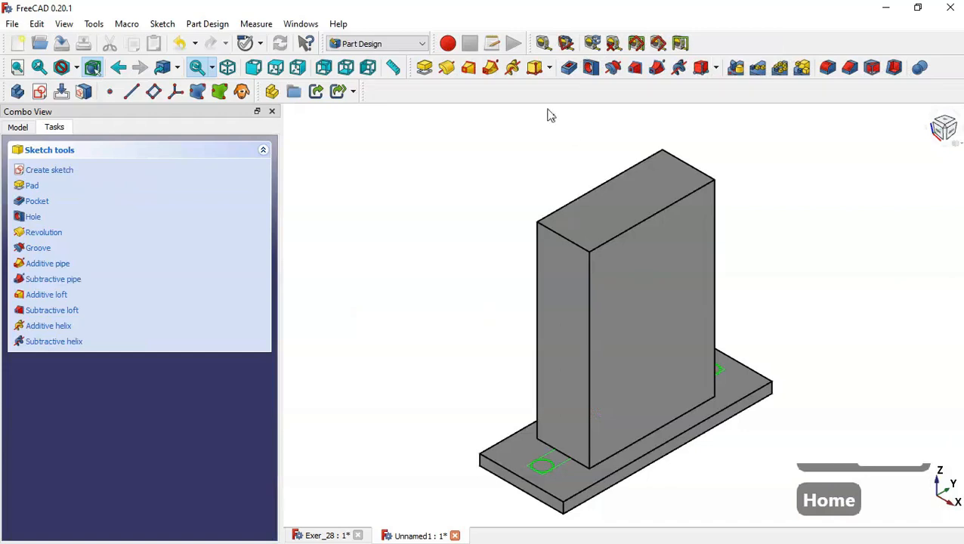
{"action": "left_click", "coordinate": [568, 68]}
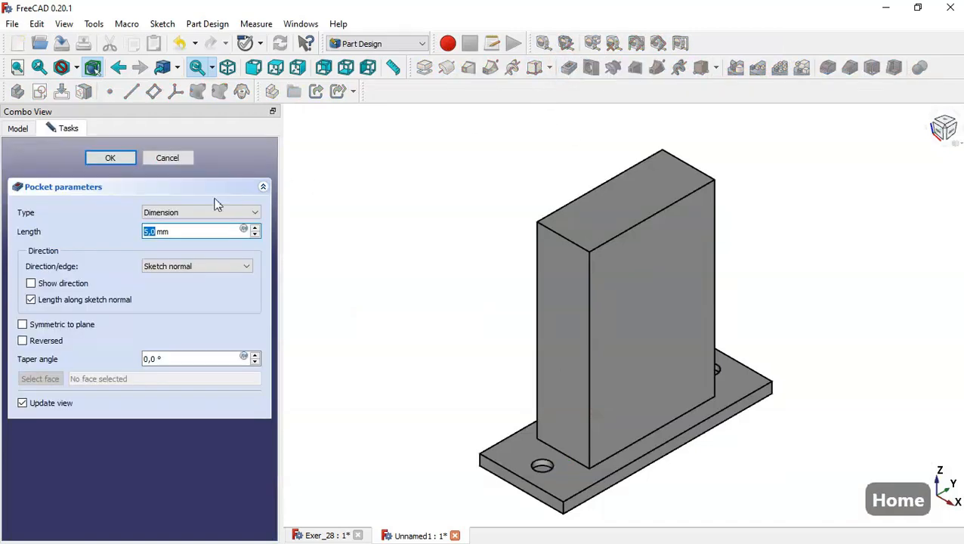
{"action": "left_click", "coordinate": [182, 215]}
{"action": "left_click", "coordinate": [183, 232]}
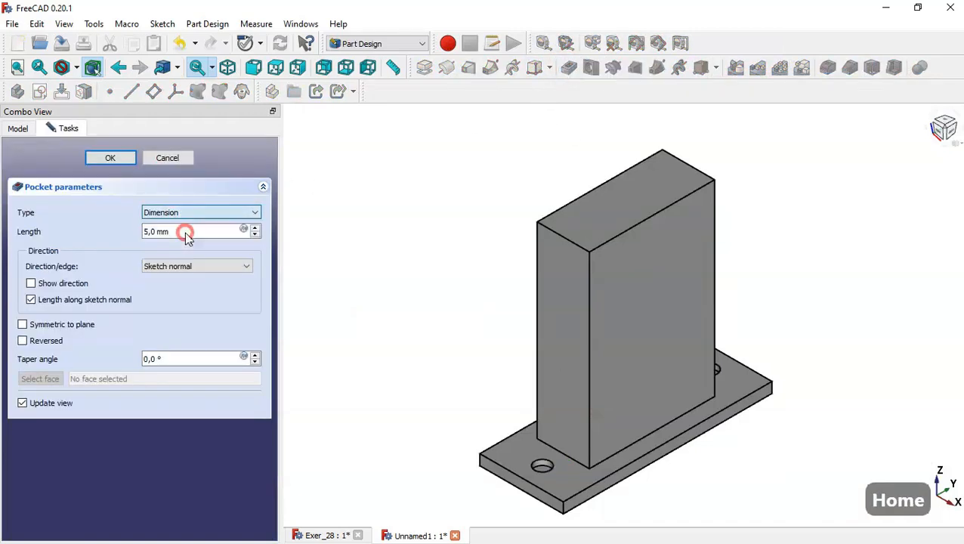
{"action": "left_click", "coordinate": [110, 160]}
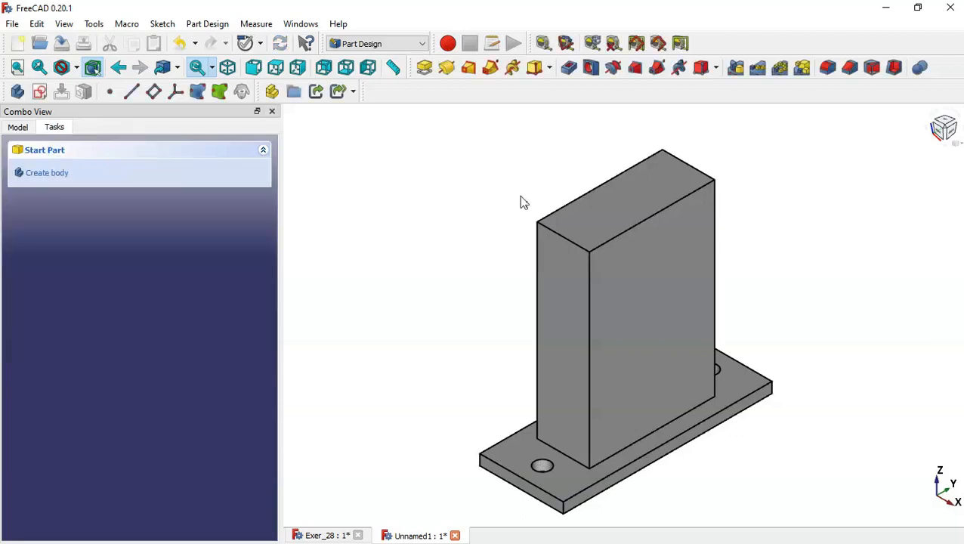
{"action": "middle_click_drag", "start_coordinate": [521, 200], "coordinate": [446, 322]}
{"action": "middle_click_drag", "start_coordinate": [559, 252], "coordinate": [519, 240]}
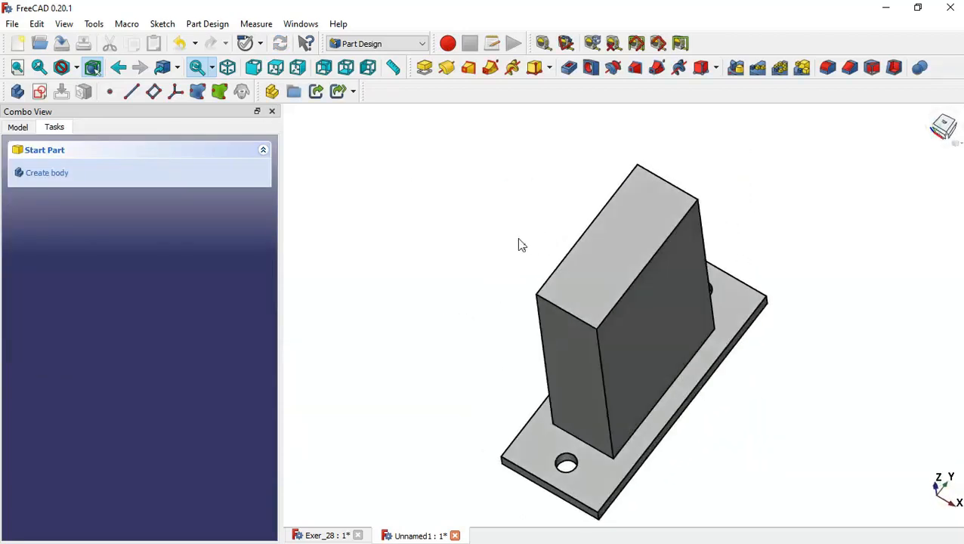
{"action": "key", "text": "Home"}
{"action": "left_click", "coordinate": [453, 243]}
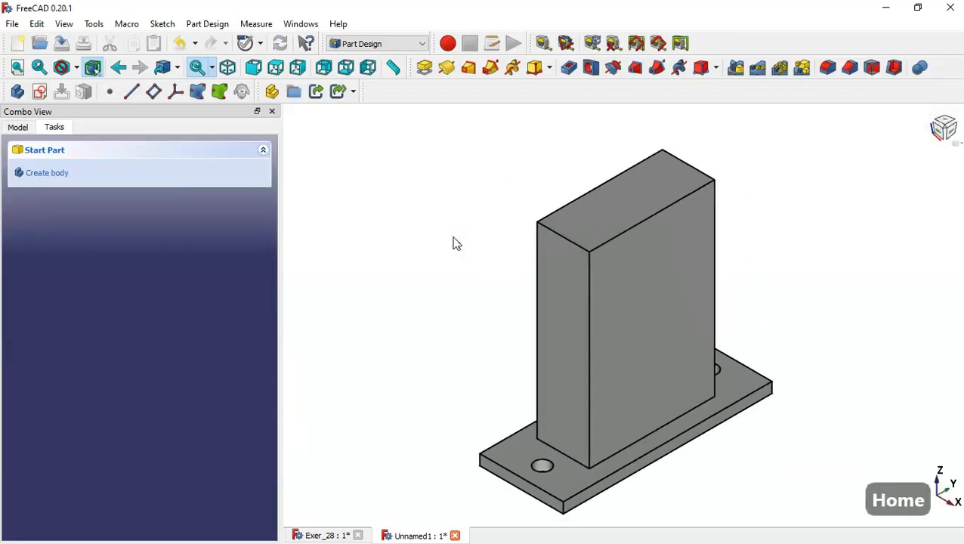
Start a sketch on the YZ plane with section view and draw a circle about 96 mm in diameter centered on the vertical axis.
{"action": "left_click", "coordinate": [40, 93]}
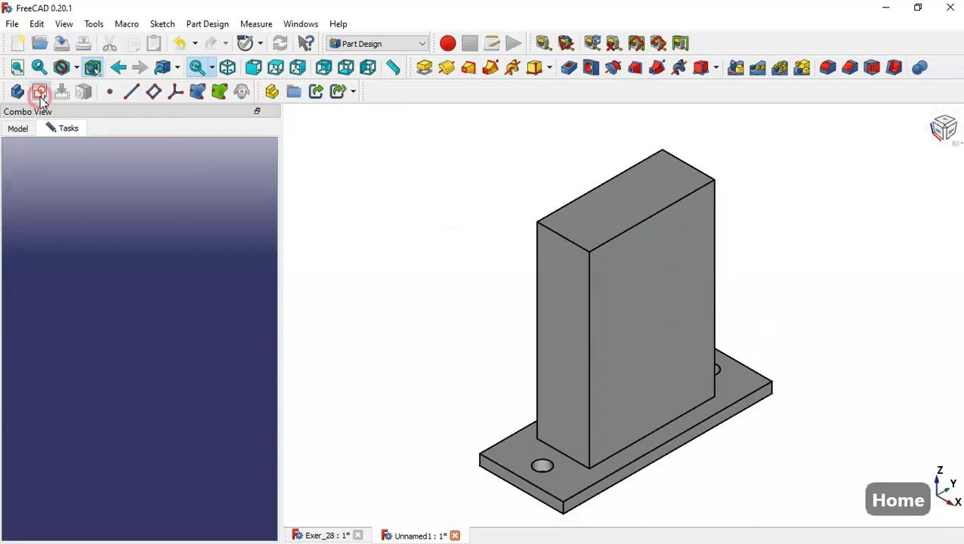
{"action": "left_click", "coordinate": [418, 277]}
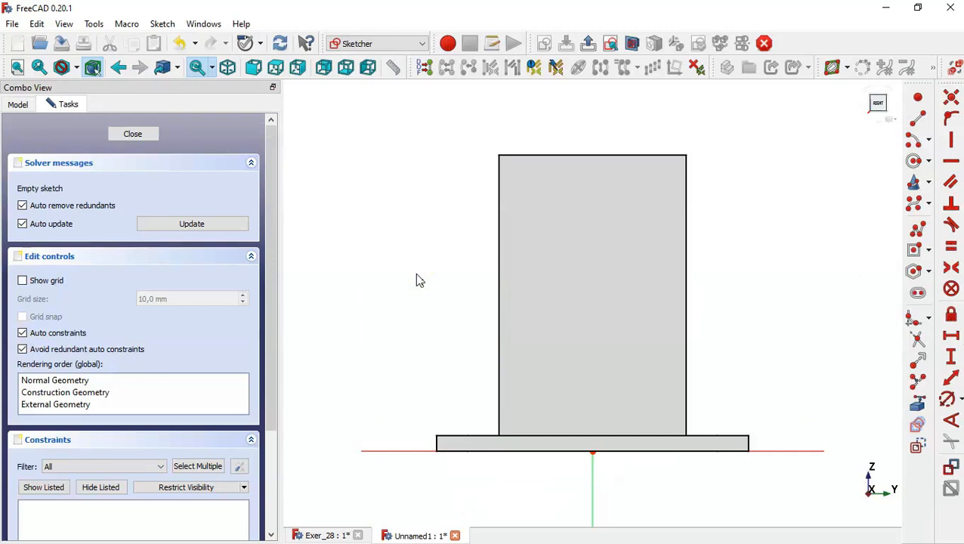
{"action": "left_click", "coordinate": [632, 44]}
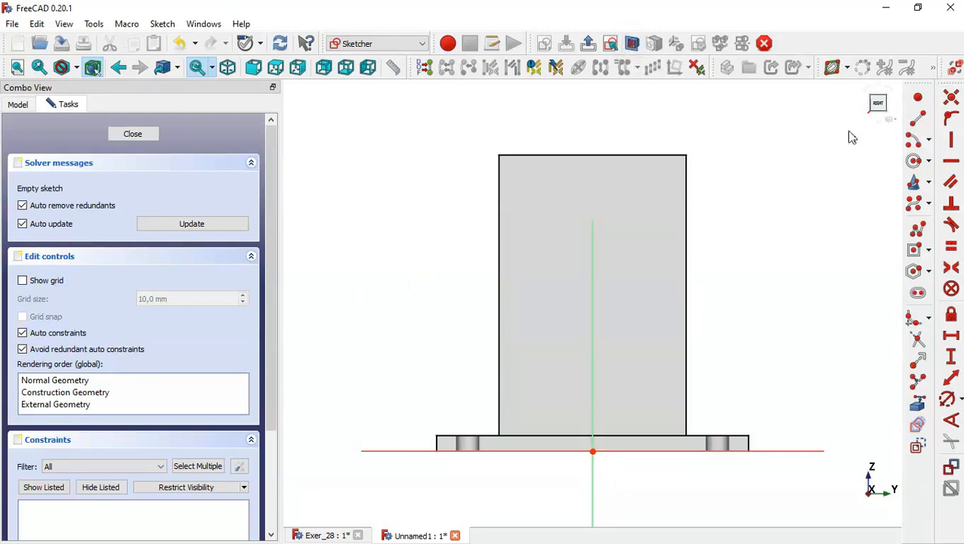
{"action": "left_click", "coordinate": [914, 161]}
{"action": "left_click", "coordinate": [592, 261]}
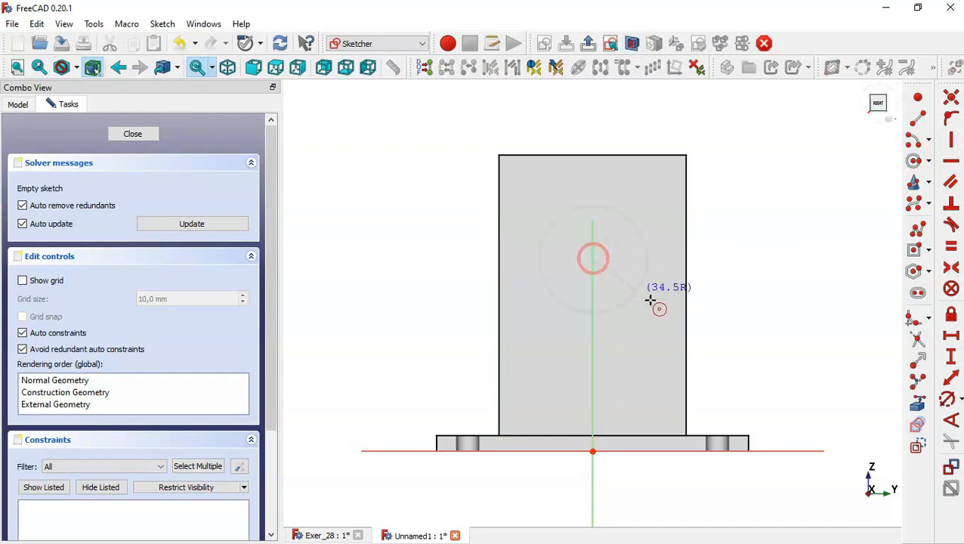
{"action": "left_click", "coordinate": [655, 305]}
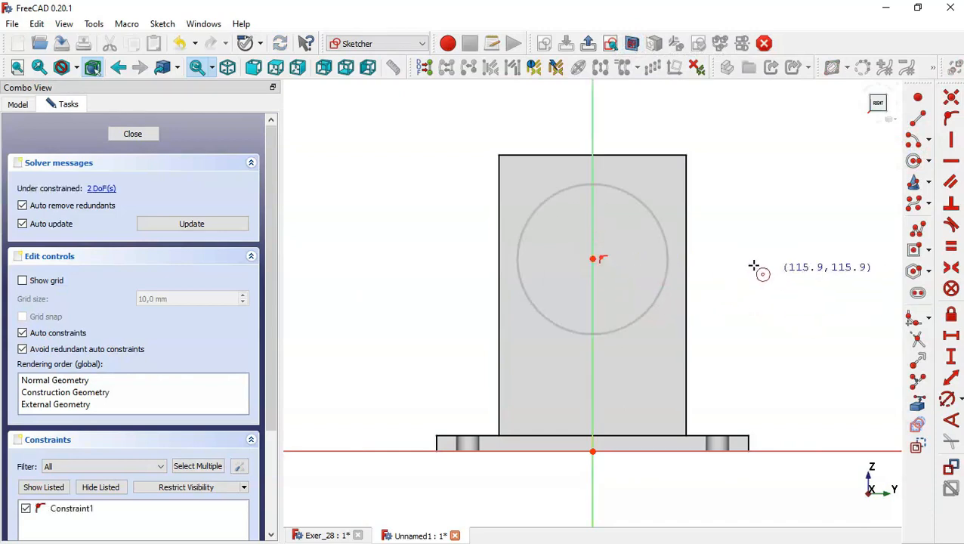
{"action": "key", "text": "Escape"}
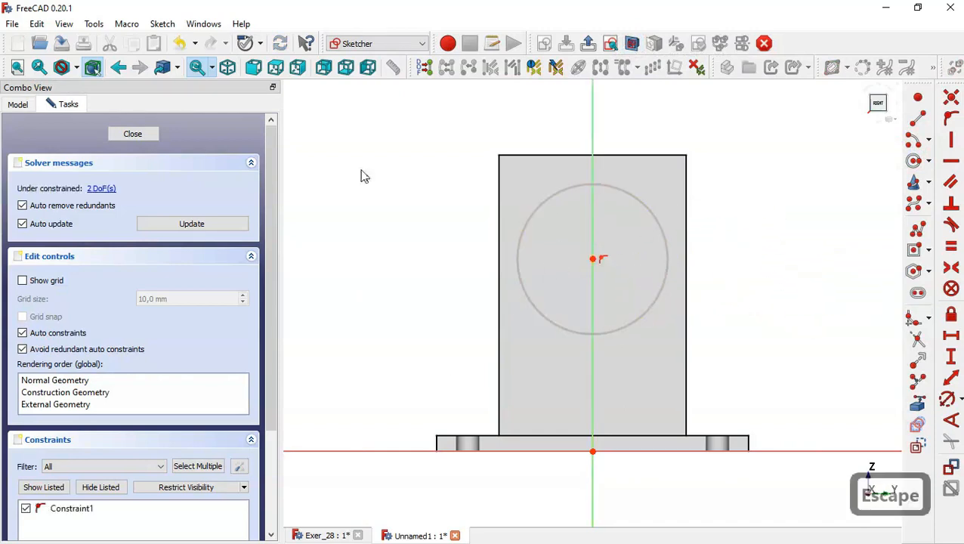
Consult the bore dimensions in the Exer_28 reference model and constrain the circle's center 125 mm vertically above the origin.
{"action": "left_click", "coordinate": [317, 536]}
{"action": "key", "text": "Home"}
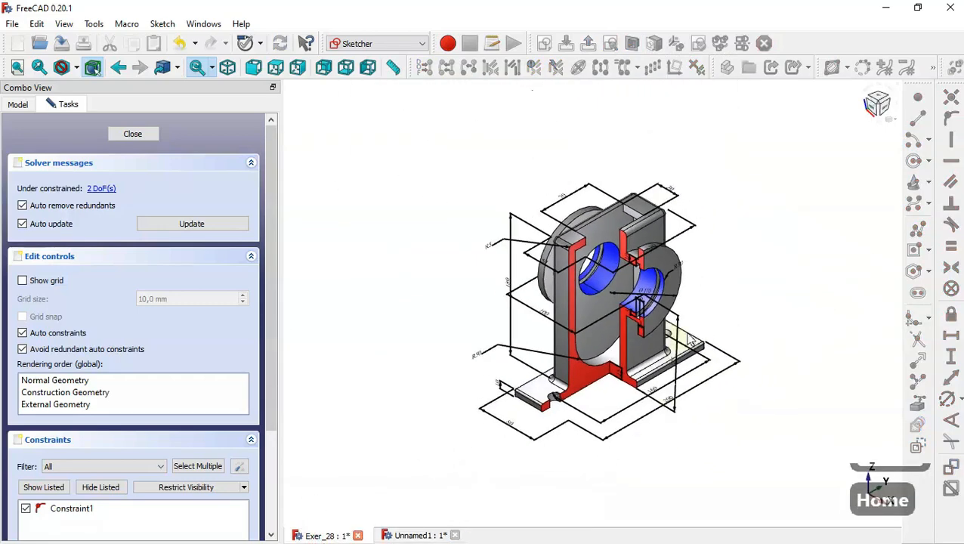
{"action": "scroll", "coordinate": [659, 310], "scroll_direction": "up", "scroll_amount": 5}
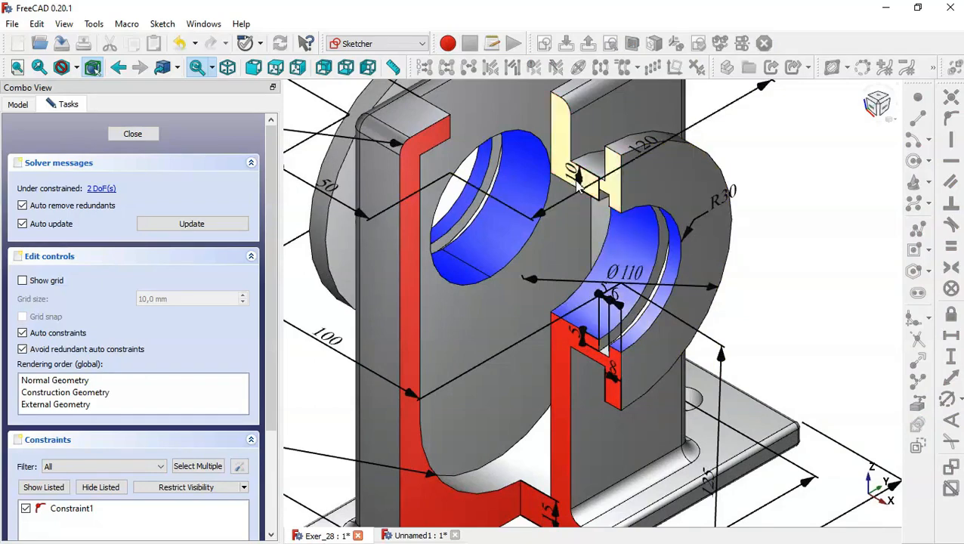
{"action": "scroll", "coordinate": [737, 161], "scroll_direction": "down", "scroll_amount": 2}
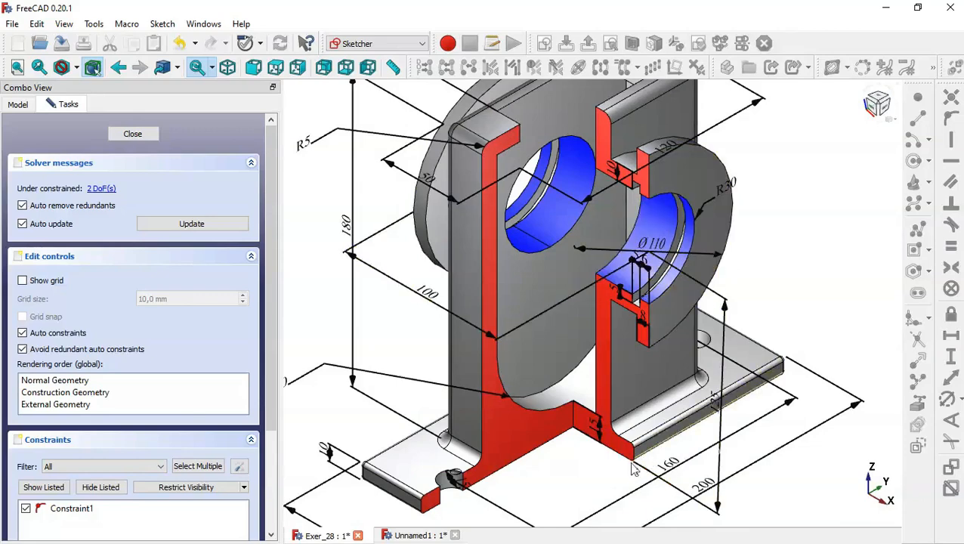
{"action": "left_click", "coordinate": [421, 535]}
{"action": "left_click", "coordinate": [951, 356]}
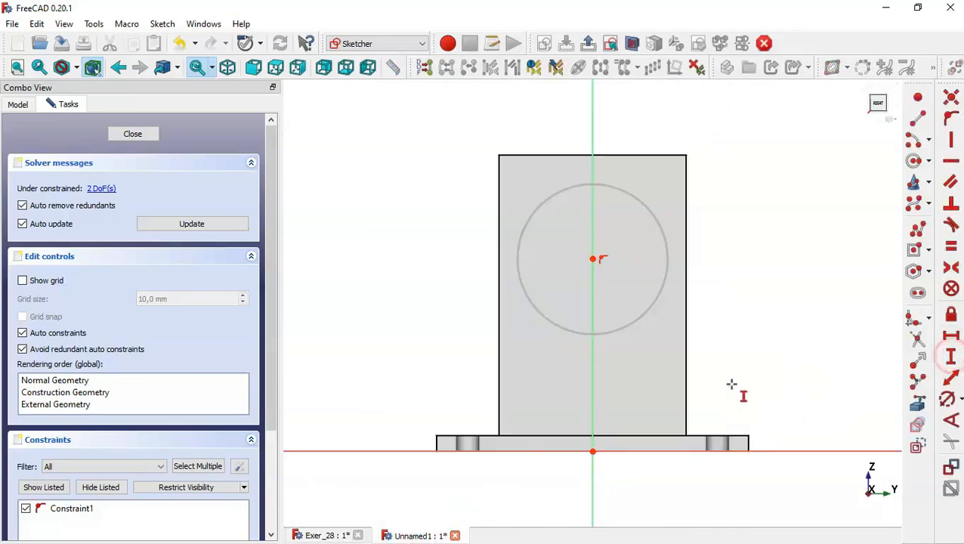
{"action": "left_click", "coordinate": [592, 451]}
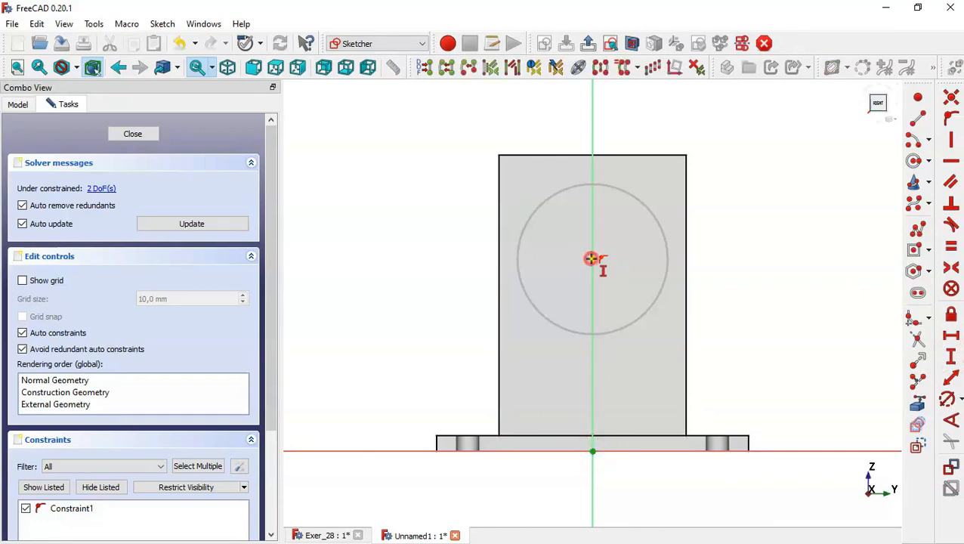
{"action": "left_click", "coordinate": [592, 258]}
{"action": "type", "text": "125"}
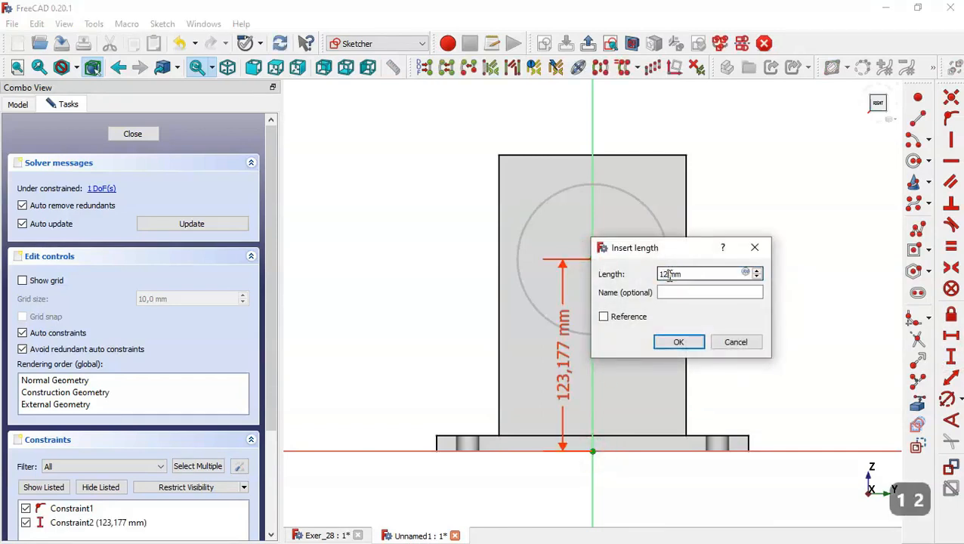
{"action": "key", "text": "Return"}
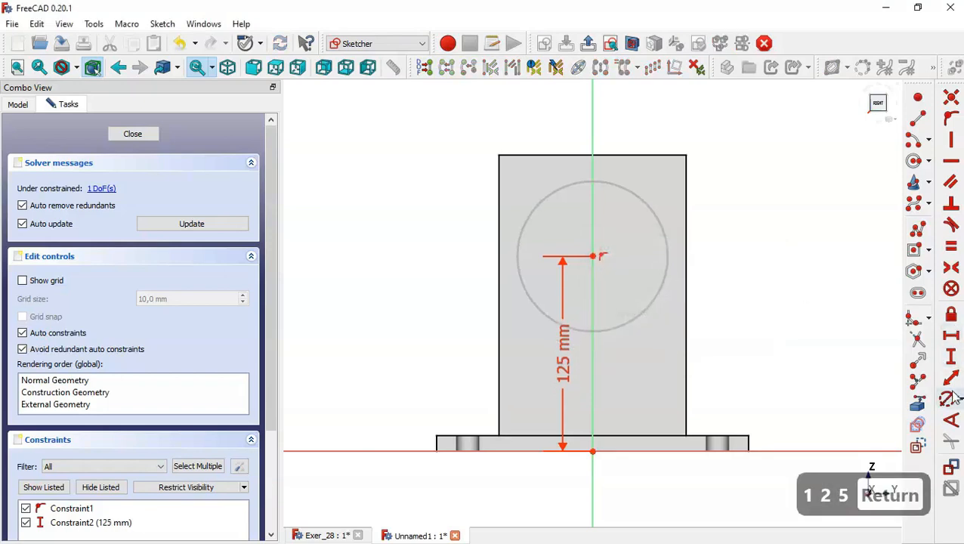
Constrain the circle's diameter to (30+10)*2 mm and close the sketch.
{"action": "left_click", "coordinate": [949, 404]}
{"action": "left_click", "coordinate": [667, 243]}
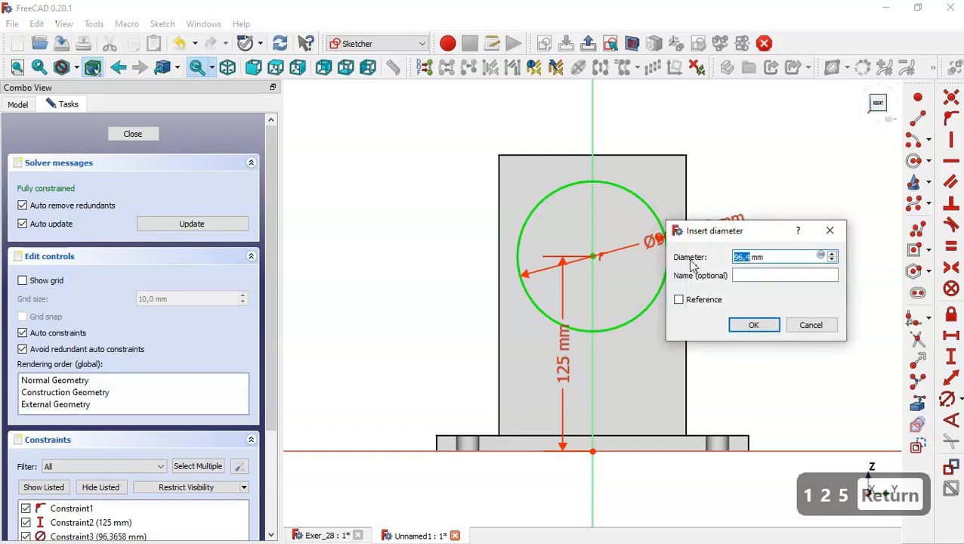
{"action": "type", "text": "("}
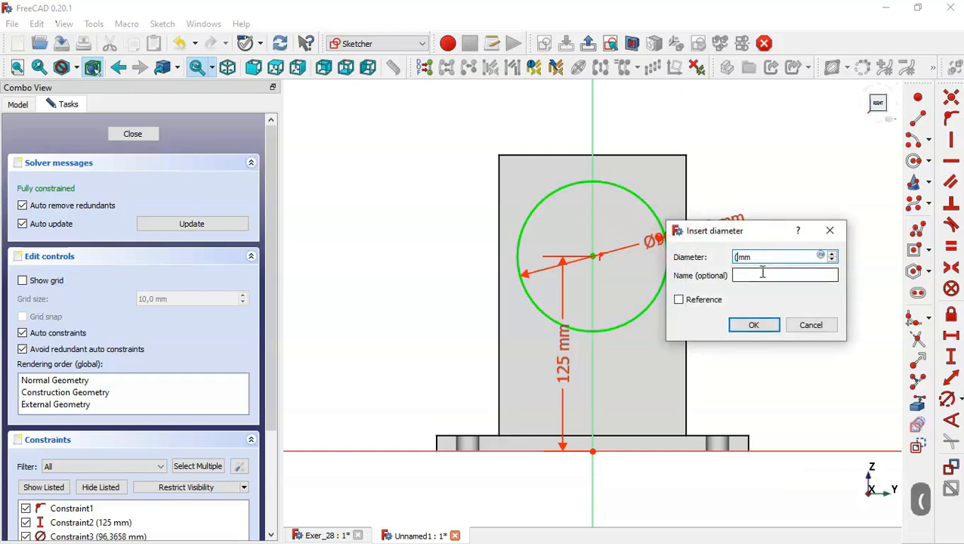
{"action": "type", "text": "30+10"}
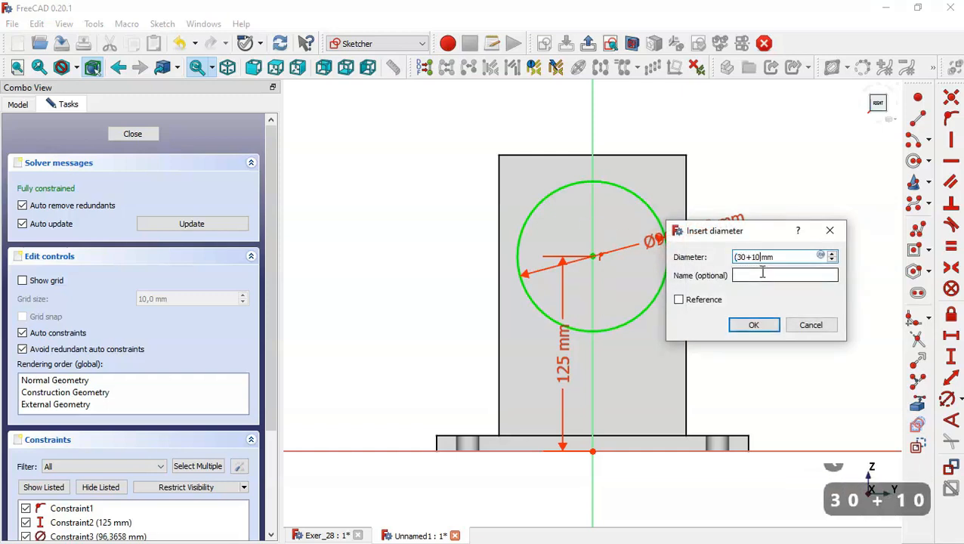
{"action": "type", "text": ")"}
{"action": "type", "text": "*2"}
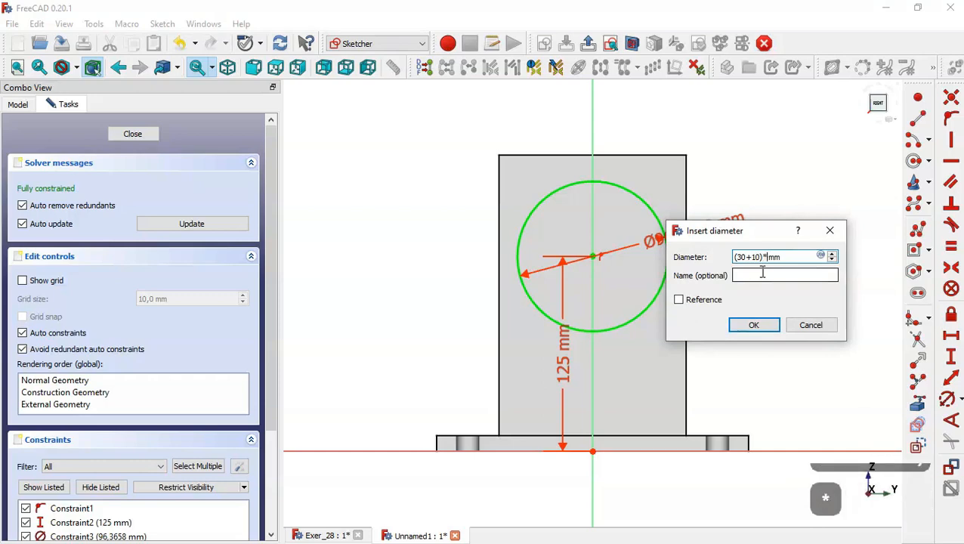
{"action": "key", "text": "Return"}
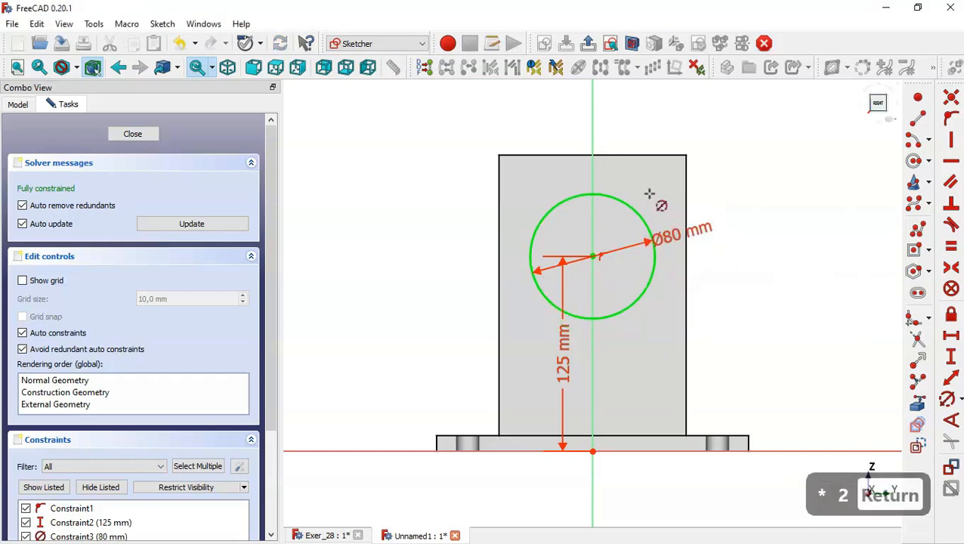
{"action": "left_click", "coordinate": [145, 134]}
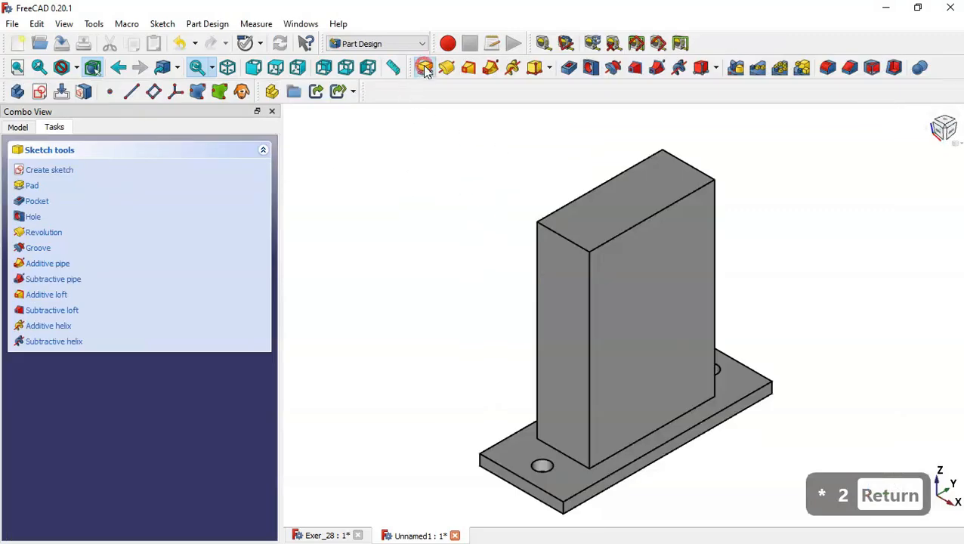
Check the overall boss width in the Exer_28 reference model and pad the circle 100 mm symmetric to its plane.
{"action": "left_click", "coordinate": [425, 68]}
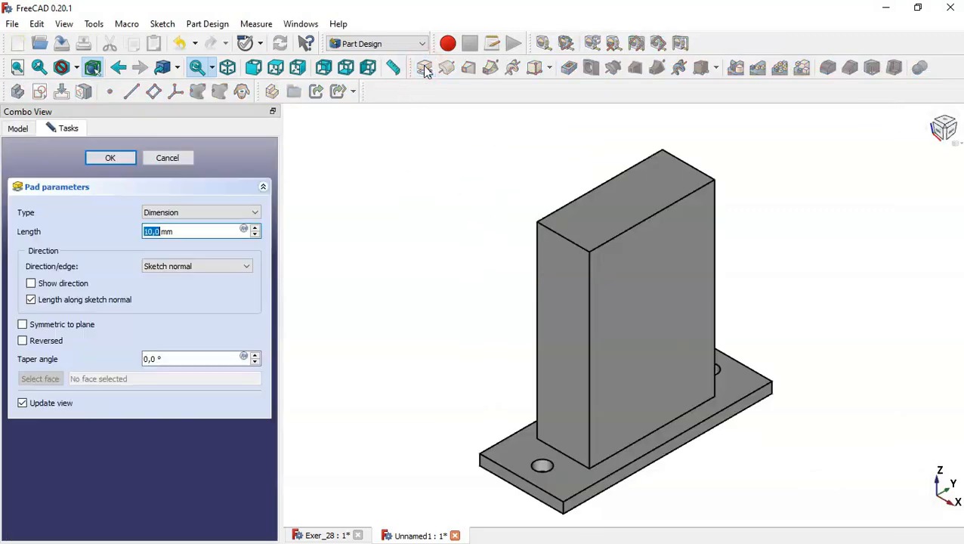
{"action": "left_click", "coordinate": [63, 325]}
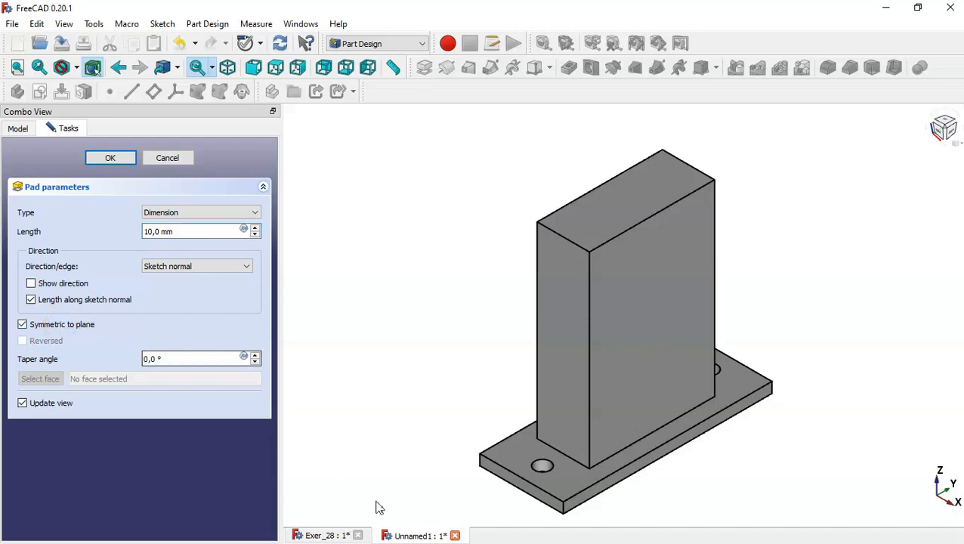
{"action": "left_click", "coordinate": [309, 536]}
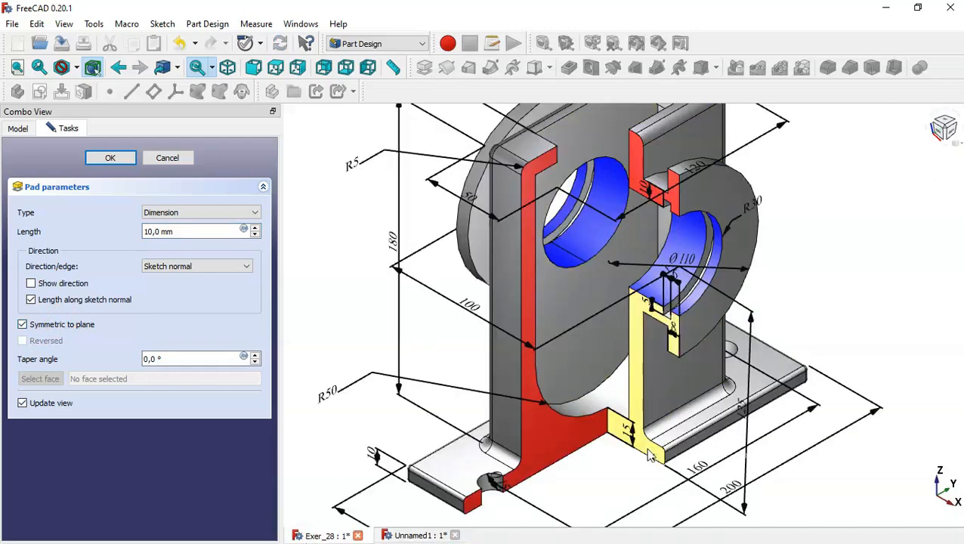
{"action": "middle_click_drag", "start_coordinate": [404, 351], "coordinate": [532, 408]}
{"action": "key", "text": "0"}
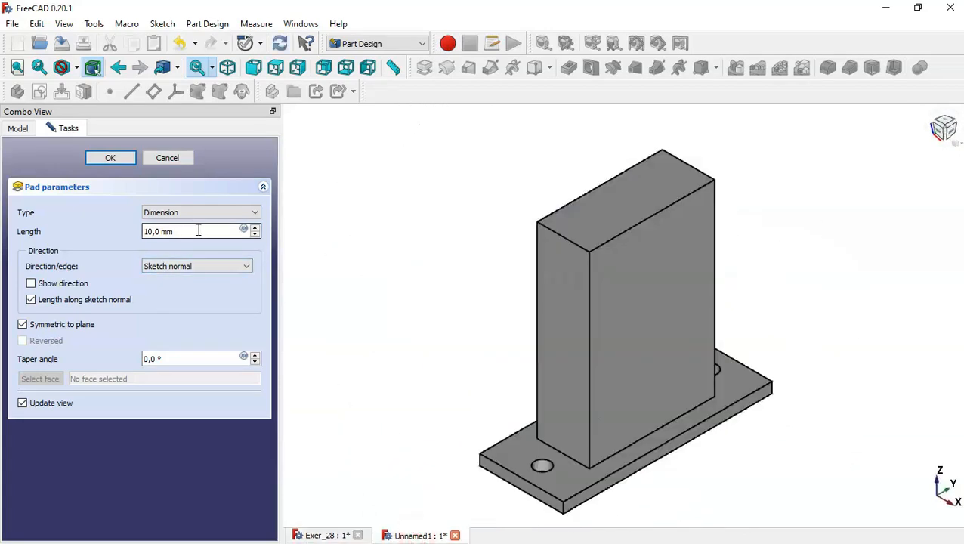
{"action": "left_click_drag", "start_coordinate": [196, 232], "coordinate": [54, 231]}
{"action": "type", "text": "1000"}
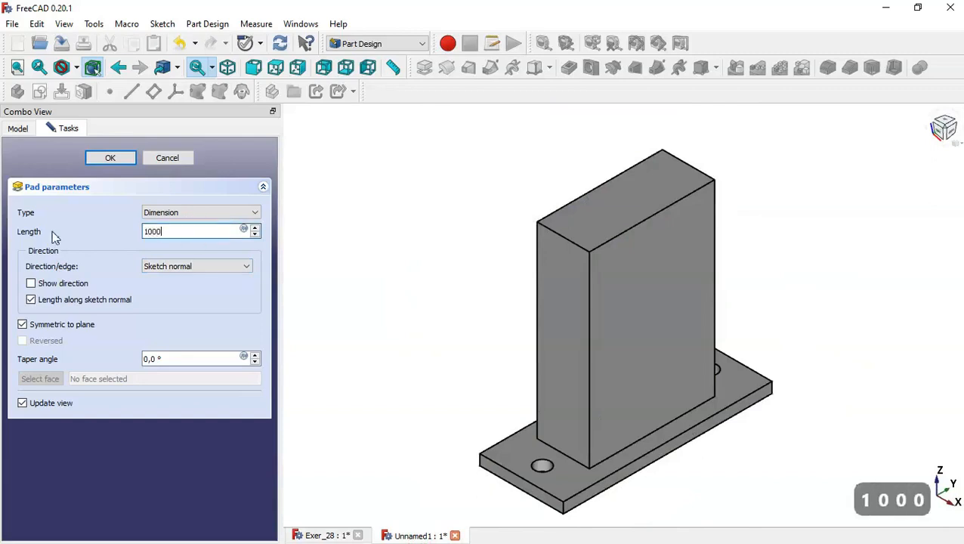
{"action": "key", "text": "BackSpace"}
{"action": "left_click", "coordinate": [111, 157]}
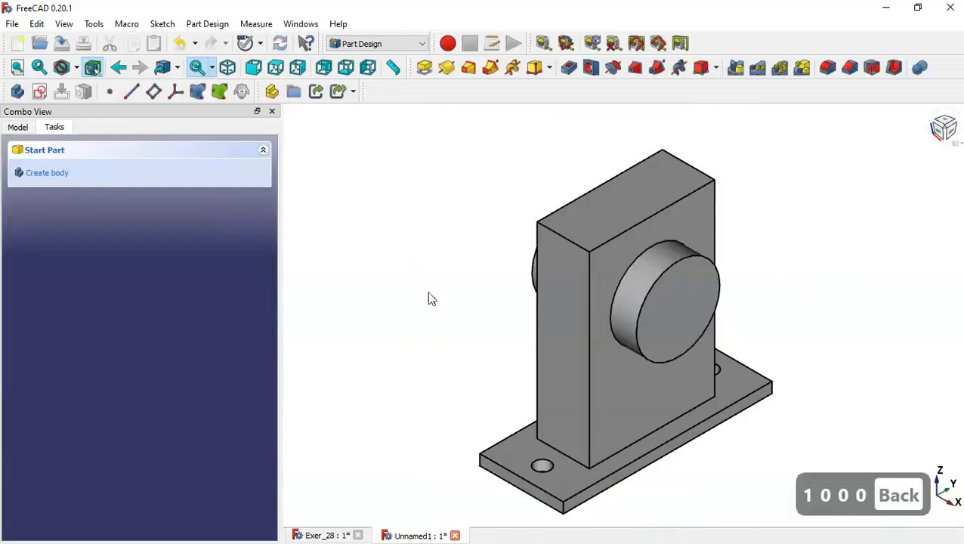
Start a sketch on the cylindrical boss's outer end face and link the boss's circular edge as external geometry.
{"action": "left_click_drag", "start_coordinate": [436, 294], "coordinate": [488, 297]}
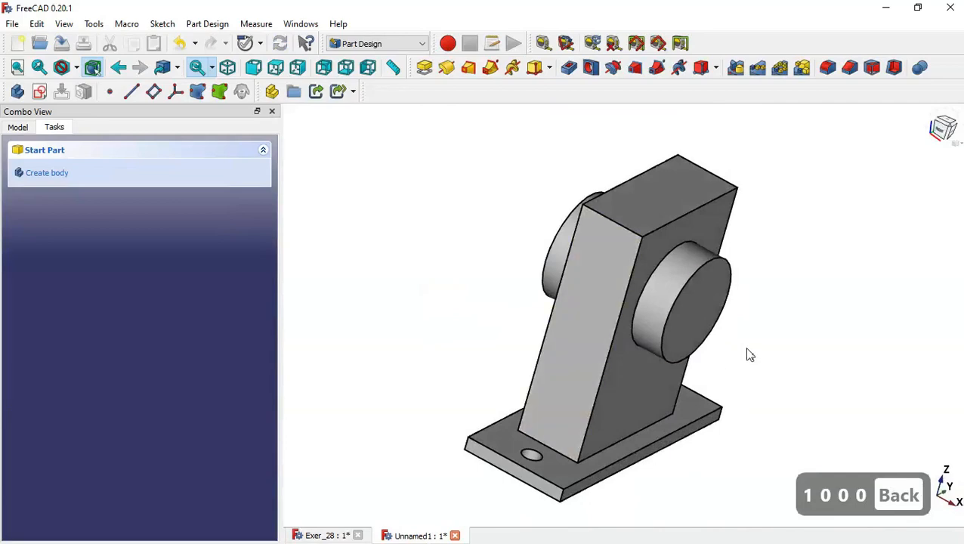
{"action": "left_click", "coordinate": [689, 326]}
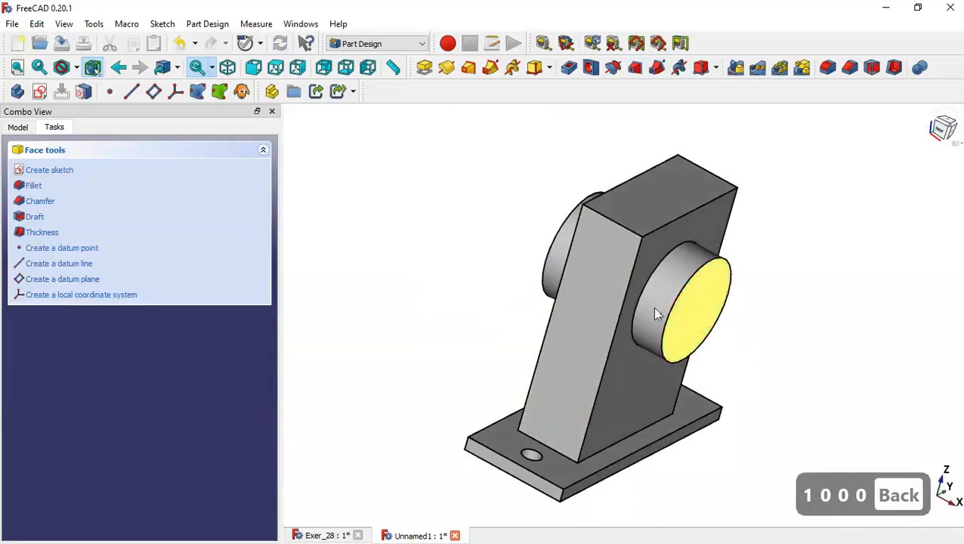
{"action": "left_click", "coordinate": [42, 92]}
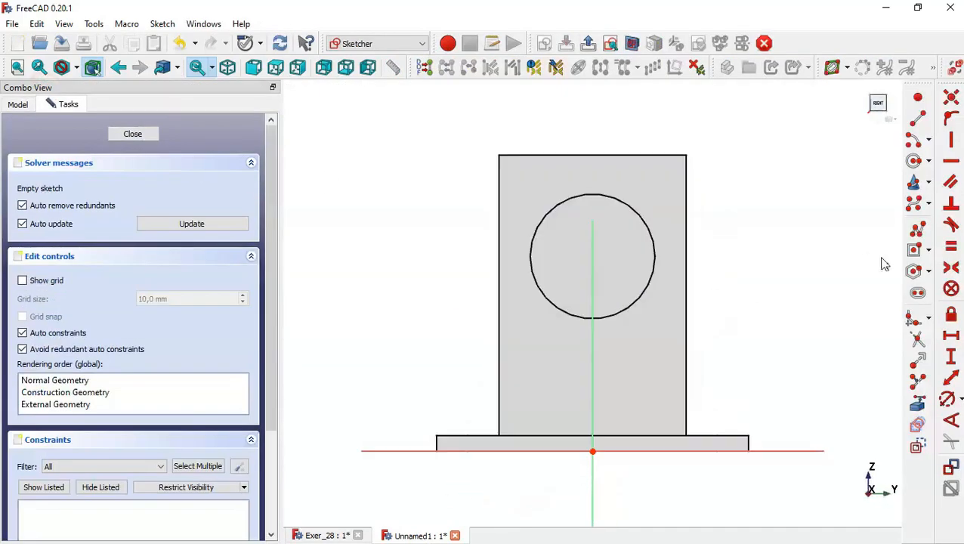
{"action": "left_click", "coordinate": [917, 425]}
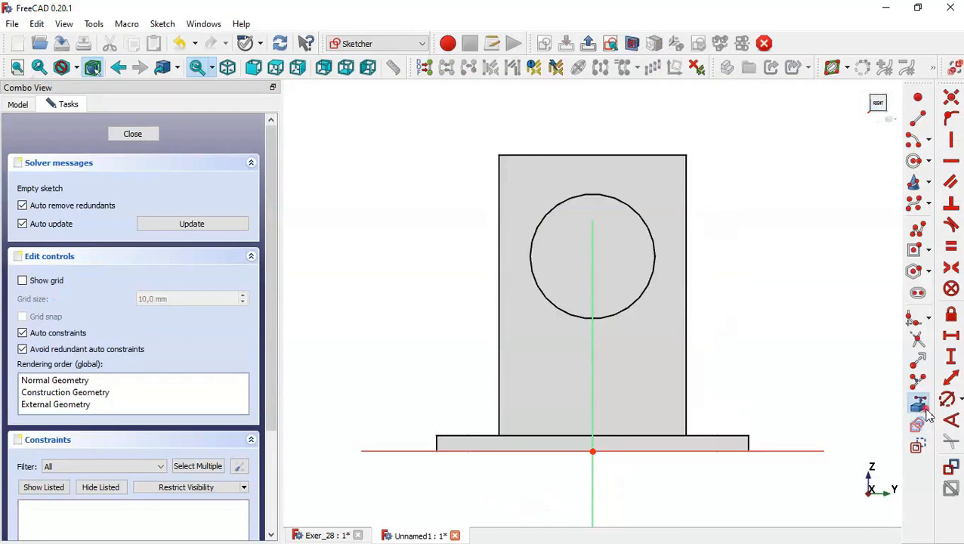
{"action": "left_click", "coordinate": [640, 292]}
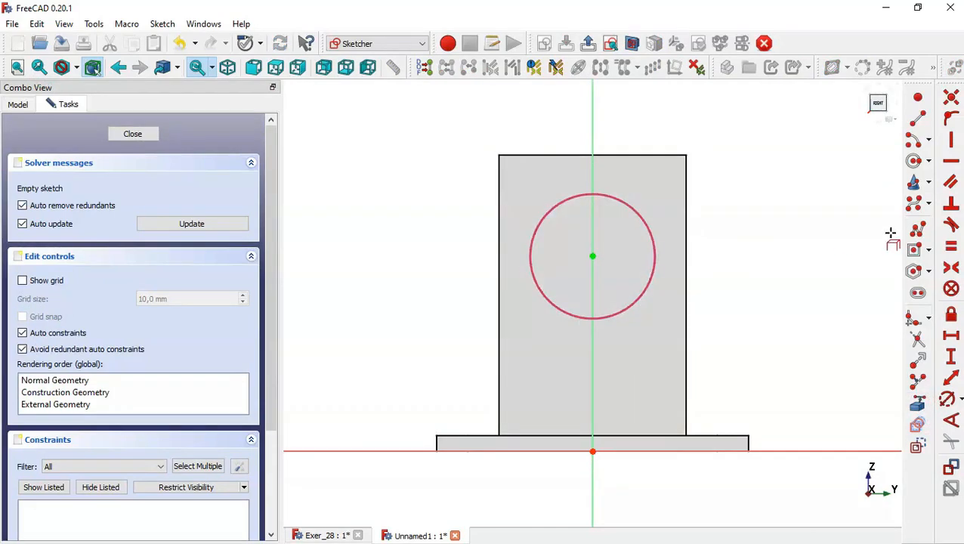
Draw a circle about 110.5 mm in diameter centered on the boss's linked edge.
{"action": "left_click", "coordinate": [912, 162]}
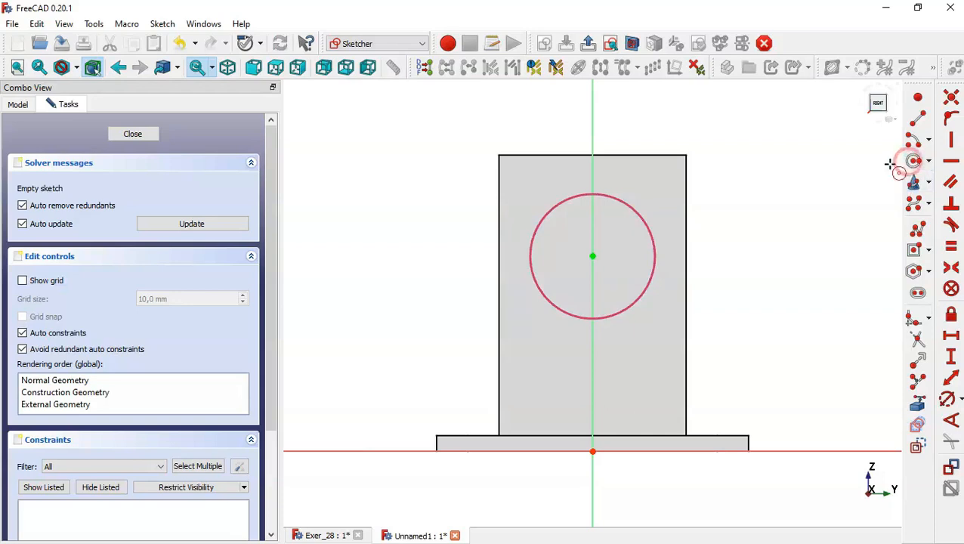
{"action": "left_click", "coordinate": [590, 255]}
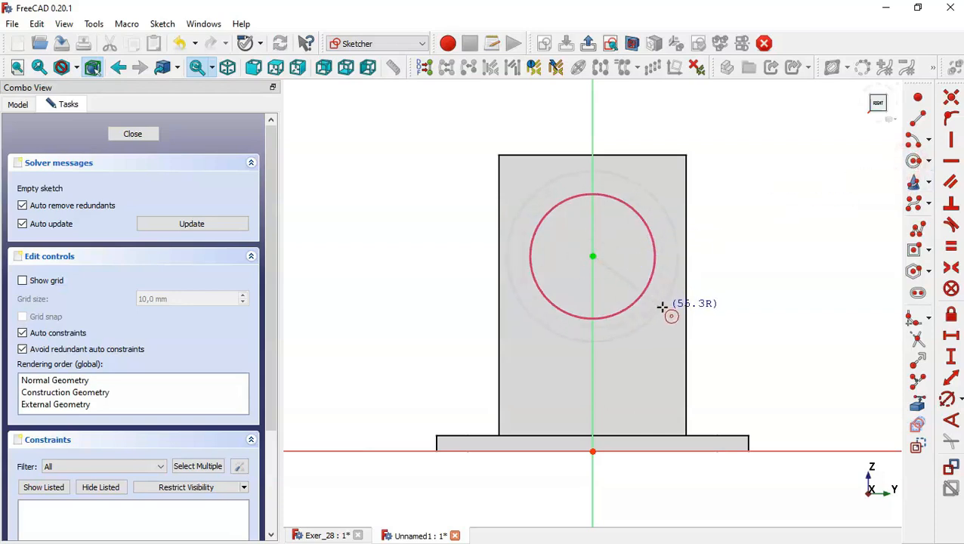
{"action": "left_click", "coordinate": [566, 337]}
{"action": "key", "text": "Escape"}
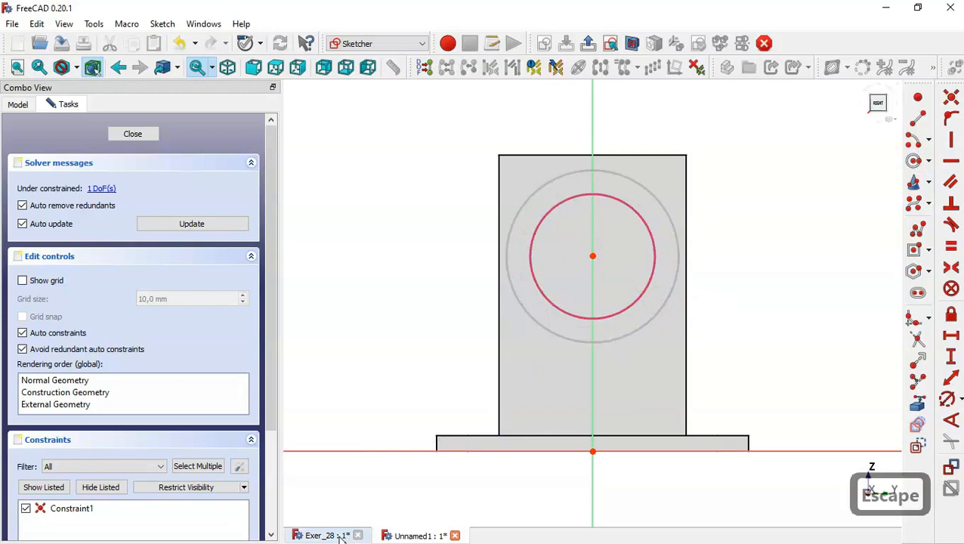
Check the flange diameter in the Exer_28 reference model, constrain the circle's diameter to 110 mm and close the sketch.
{"action": "left_click", "coordinate": [332, 536]}
{"action": "left_click_drag", "start_coordinate": [760, 258], "coordinate": [733, 273]}
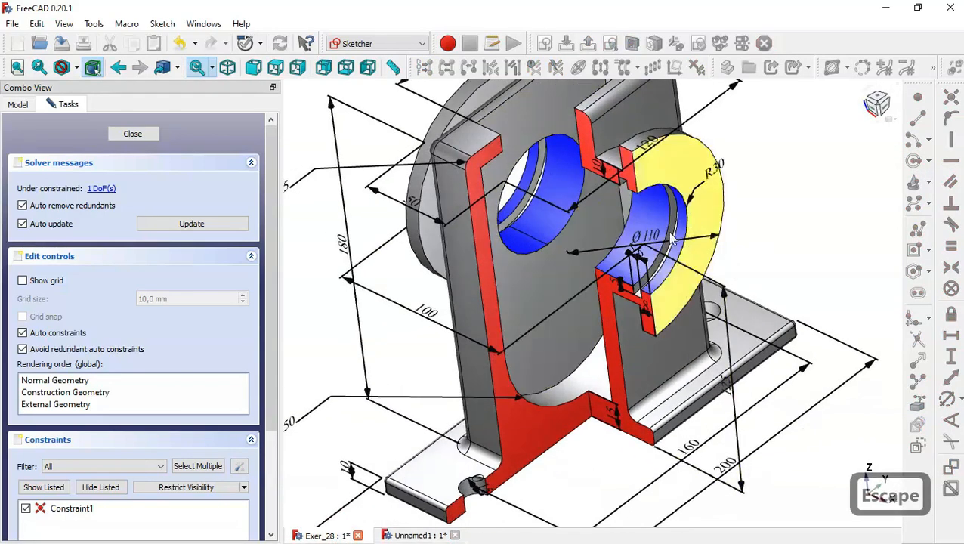
{"action": "left_click", "coordinate": [414, 535]}
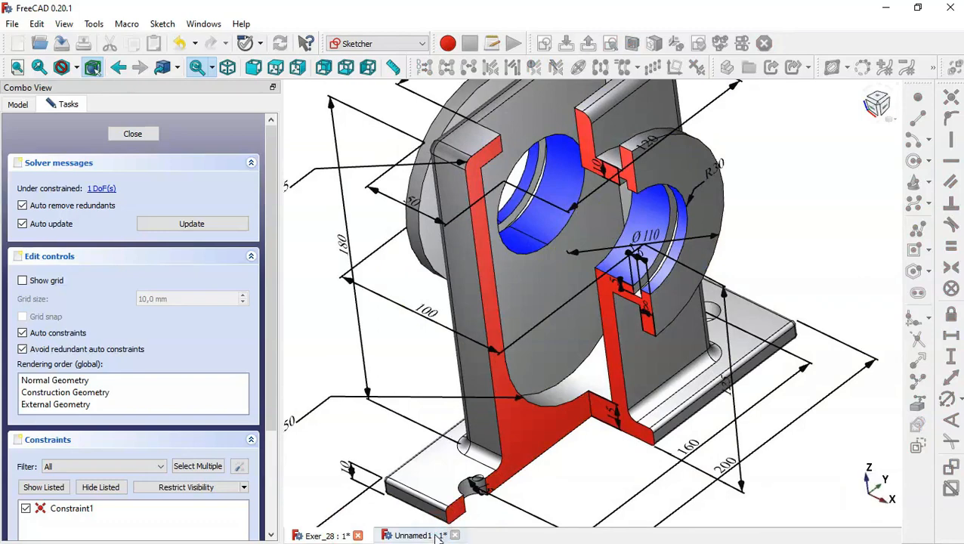
{"action": "left_click", "coordinate": [946, 401]}
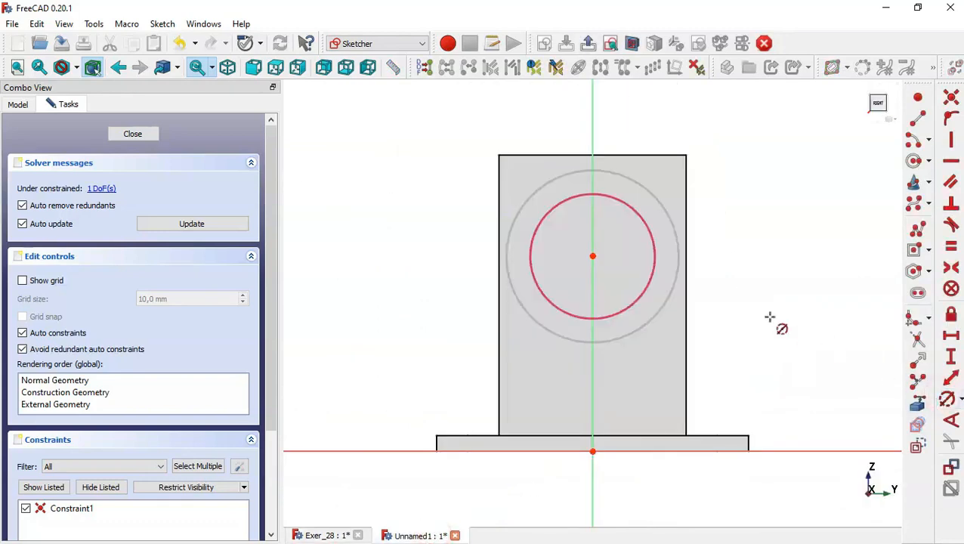
{"action": "left_click", "coordinate": [674, 283]}
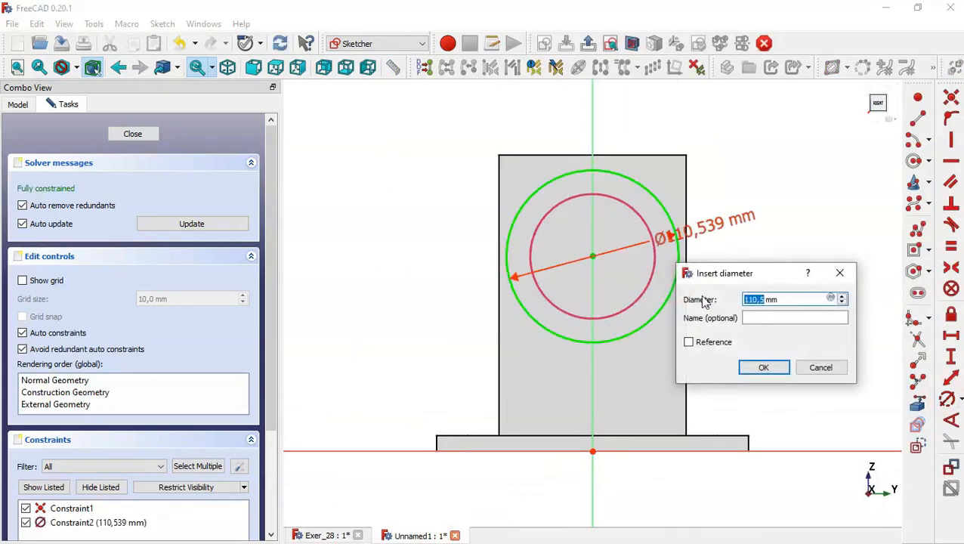
{"action": "type", "text": "110"}
{"action": "key", "text": "Return"}
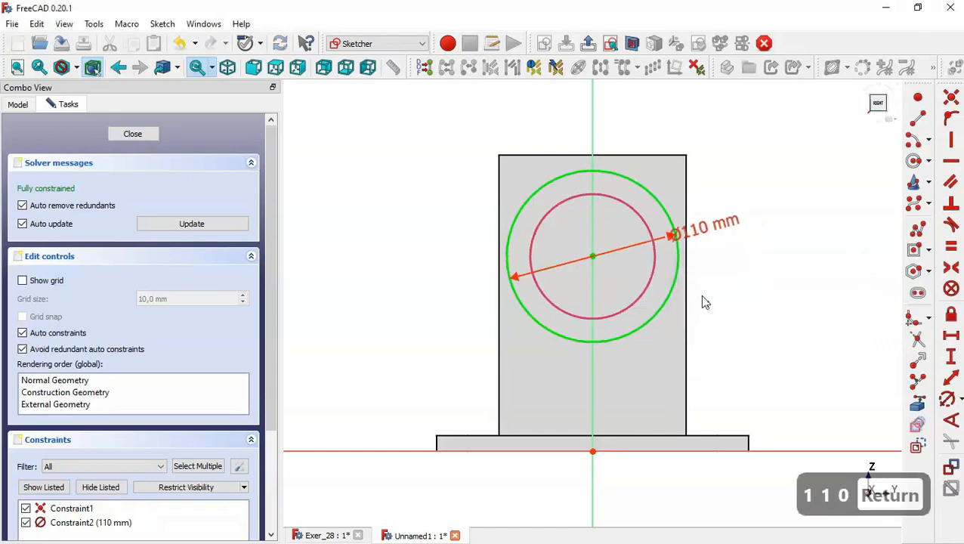
{"action": "left_click", "coordinate": [132, 134]}
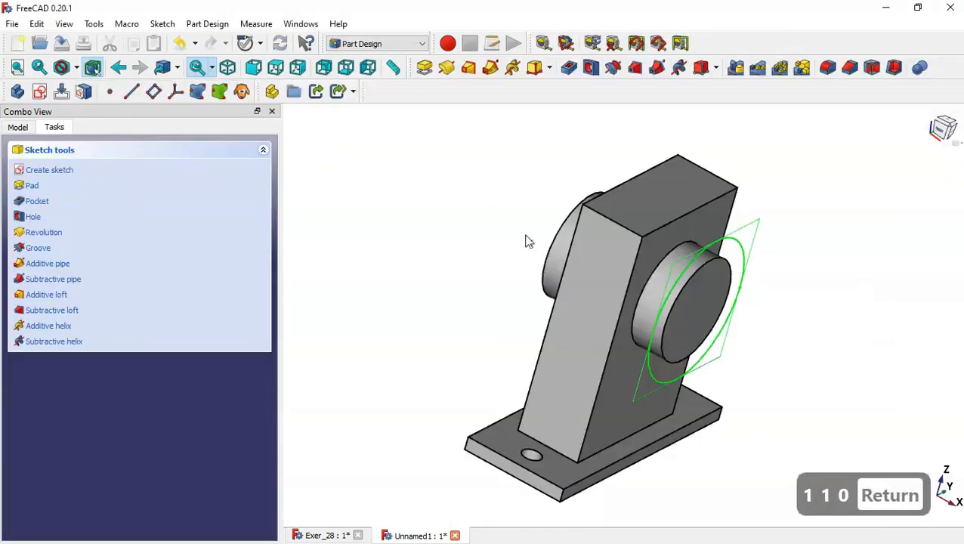
Pad the flange circle in the reversed direction, back over the boss toward the upright.
{"action": "left_click", "coordinate": [425, 68]}
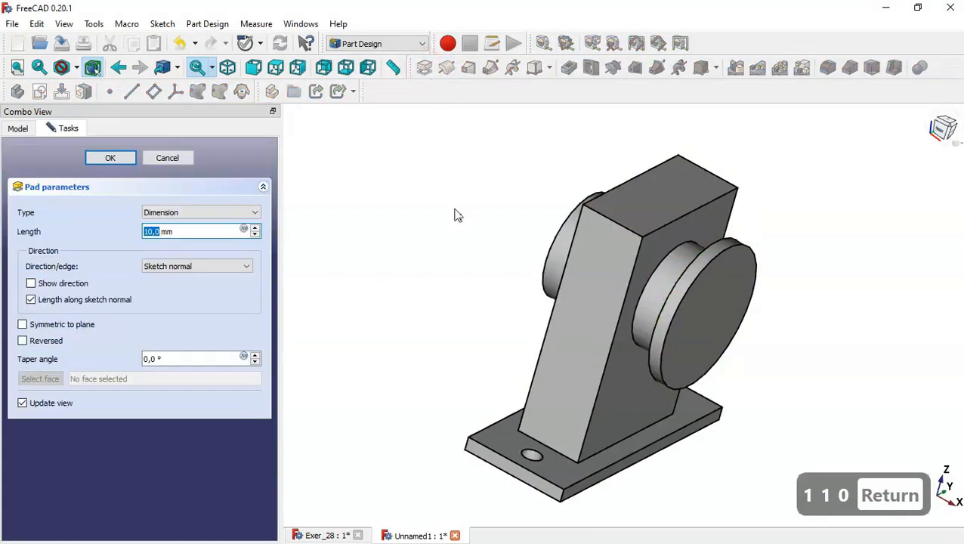
{"action": "left_click", "coordinate": [253, 68]}
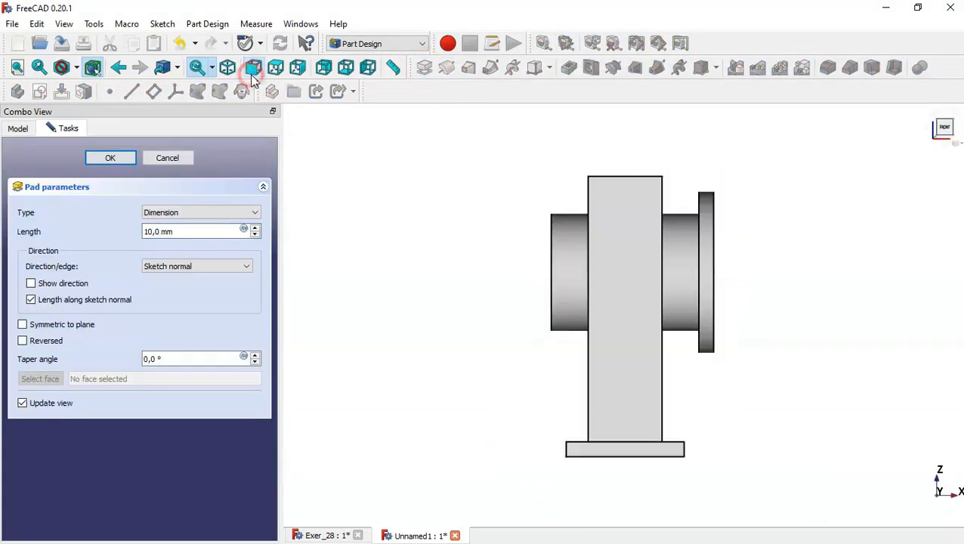
{"action": "left_click", "coordinate": [56, 344]}
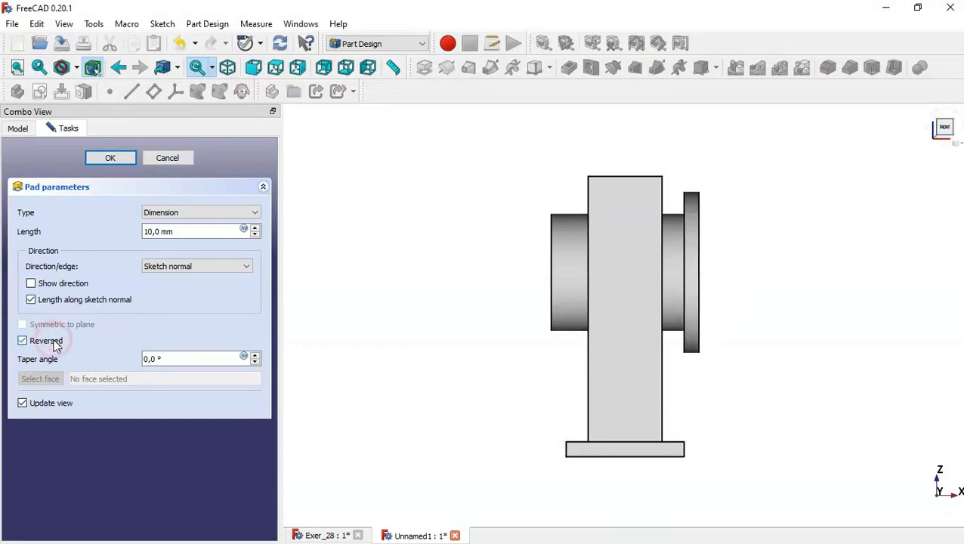
Check the flange thickness in the Exer_28 reference model and set the flange pad's length to 8 mm.
{"action": "left_click", "coordinate": [325, 535]}
{"action": "scroll", "coordinate": [713, 373], "scroll_direction": "up", "scroll_amount": 3}
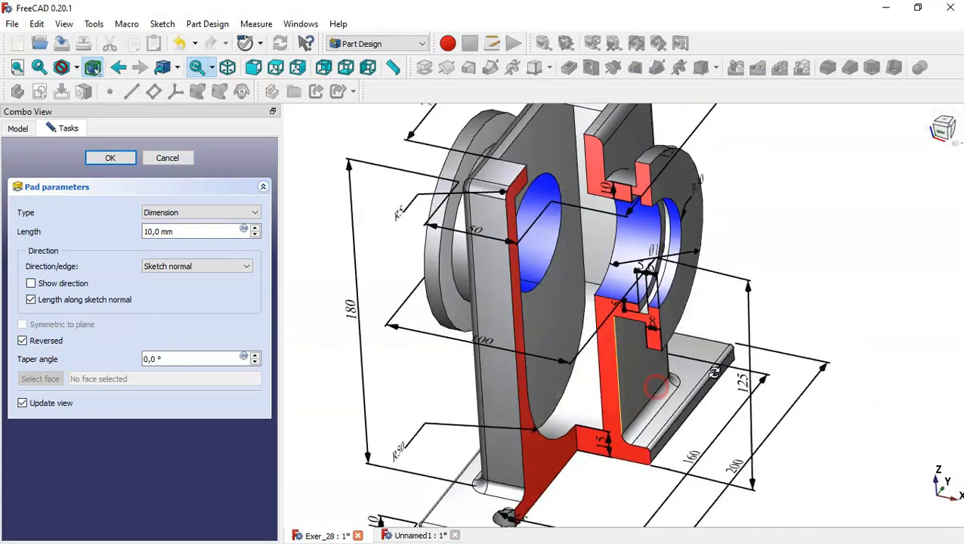
{"action": "scroll", "coordinate": [647, 323], "scroll_direction": "up", "scroll_amount": 3}
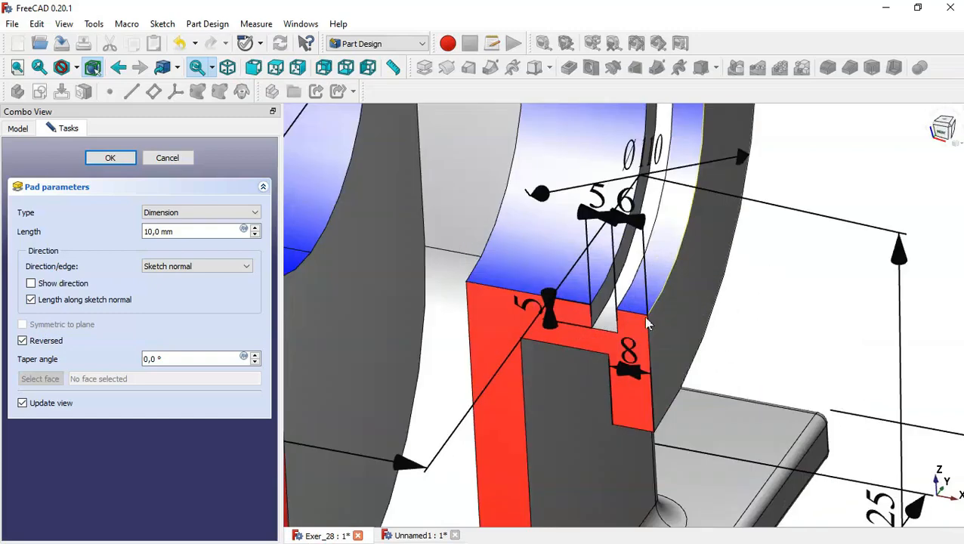
{"action": "scroll", "coordinate": [639, 406], "scroll_direction": "down", "scroll_amount": 5}
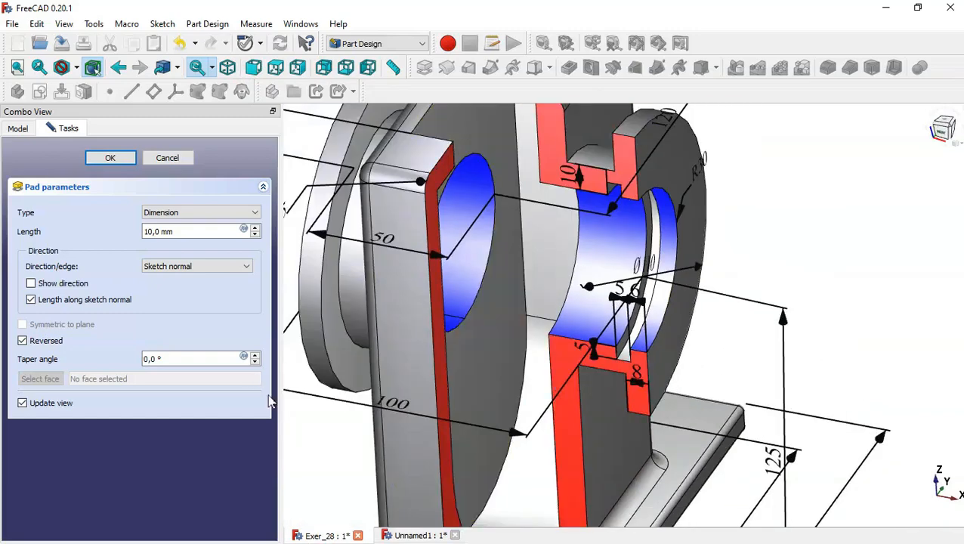
{"action": "left_click", "coordinate": [394, 537]}
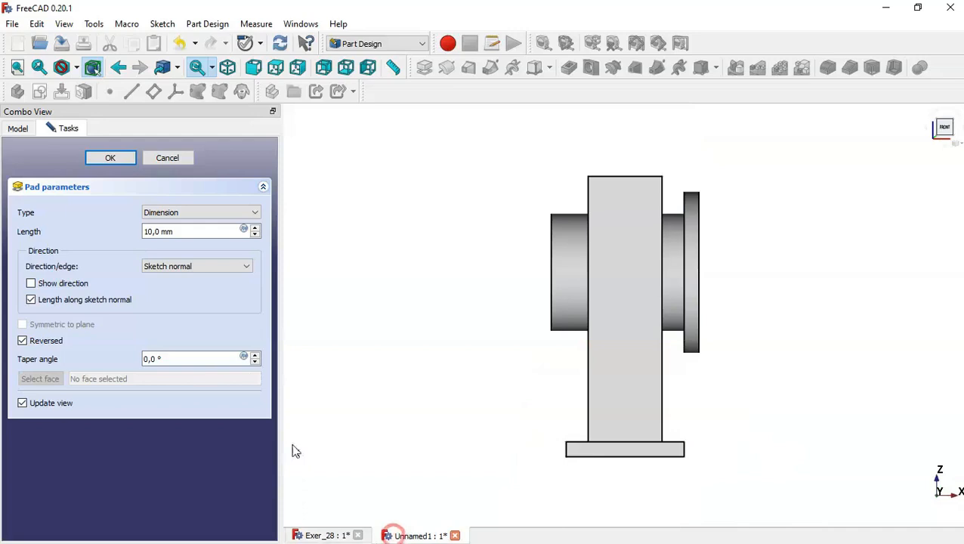
{"action": "double_click", "coordinate": [161, 230]}
{"action": "type", "text": "8"}
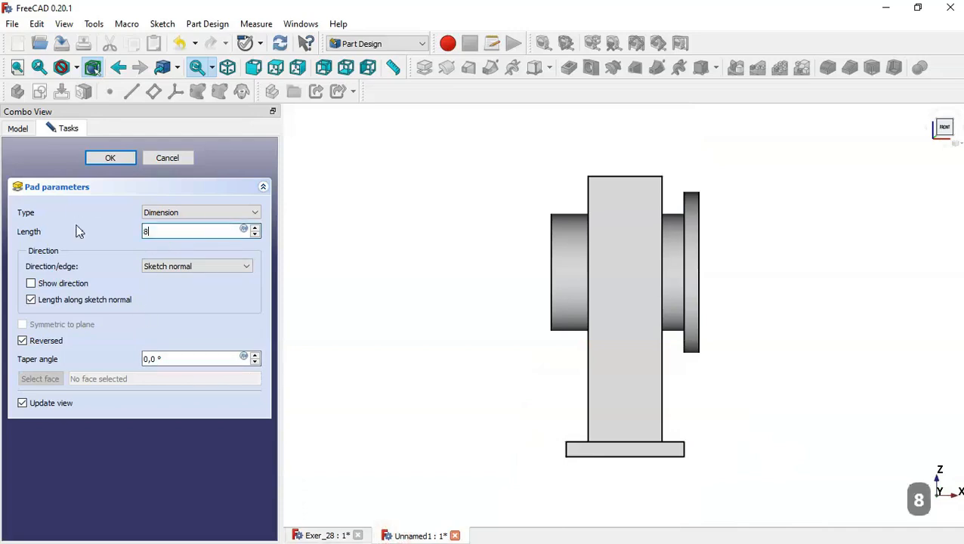
{"action": "left_click", "coordinate": [111, 159]}
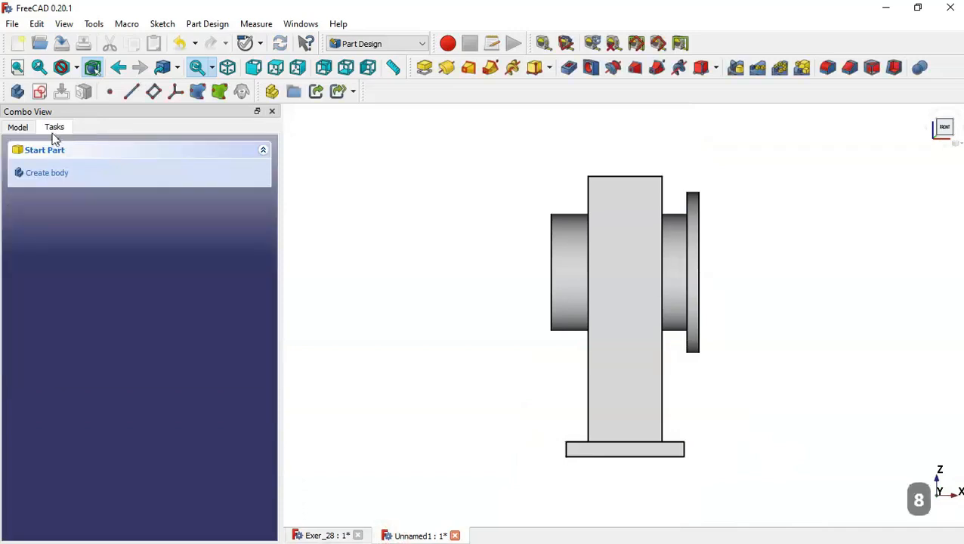
Mirror the flange pad (Pad003) about the base YZ plane onto the opposite boss.
{"action": "left_click", "coordinate": [29, 130]}
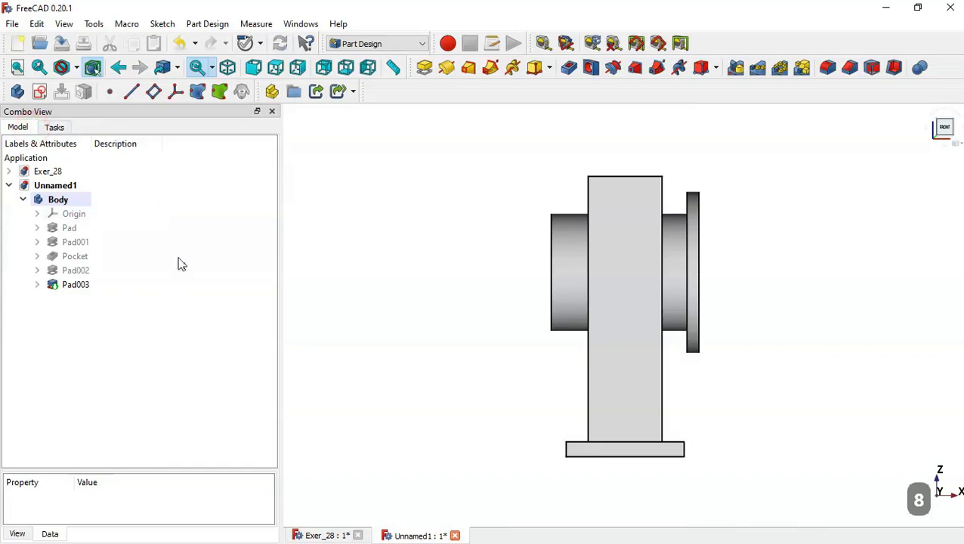
{"action": "left_click", "coordinate": [75, 284]}
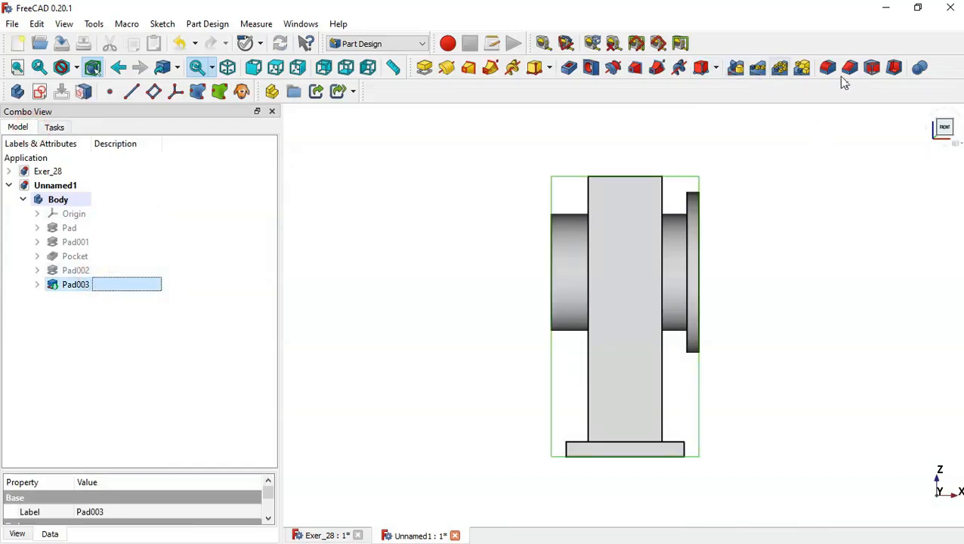
{"action": "left_click", "coordinate": [736, 67]}
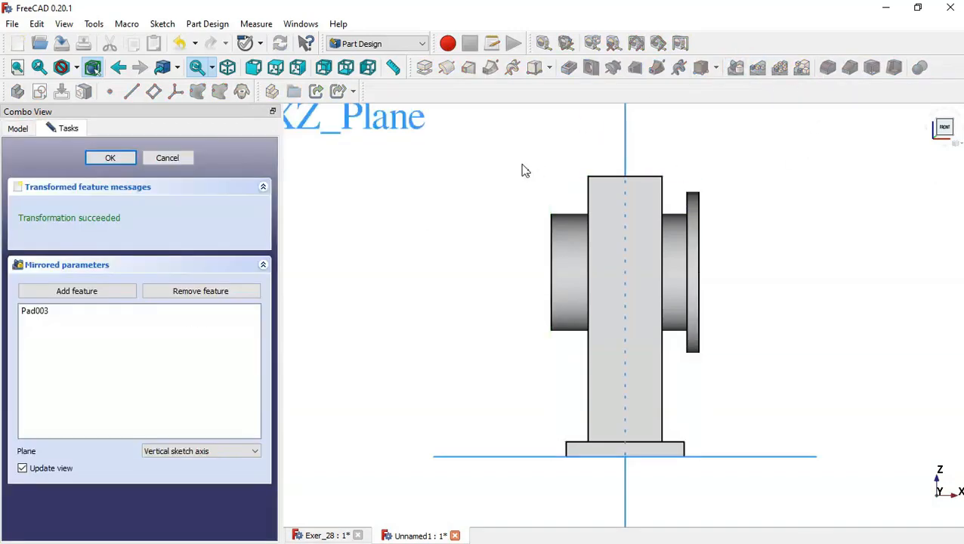
{"action": "key", "text": "Home"}
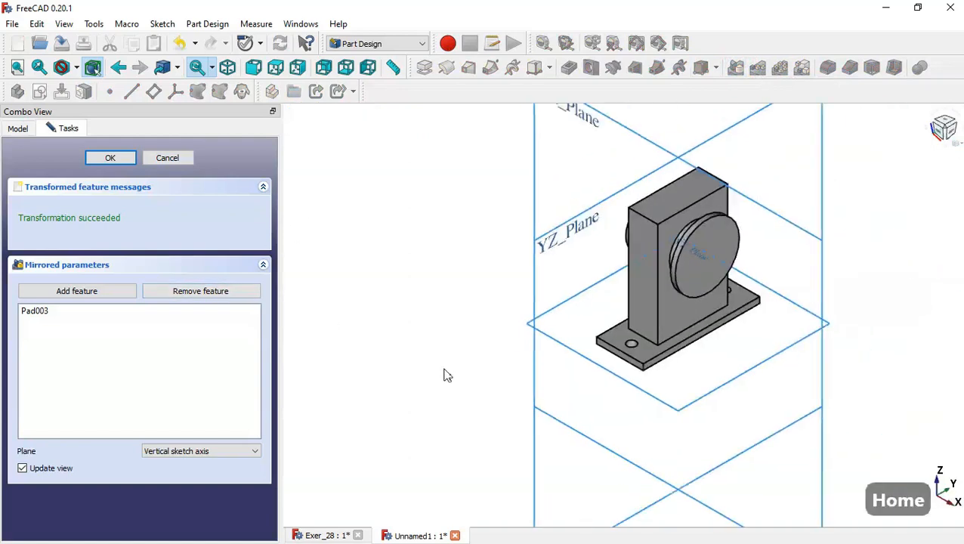
{"action": "scroll", "coordinate": [701, 208], "scroll_direction": "up", "scroll_amount": 1}
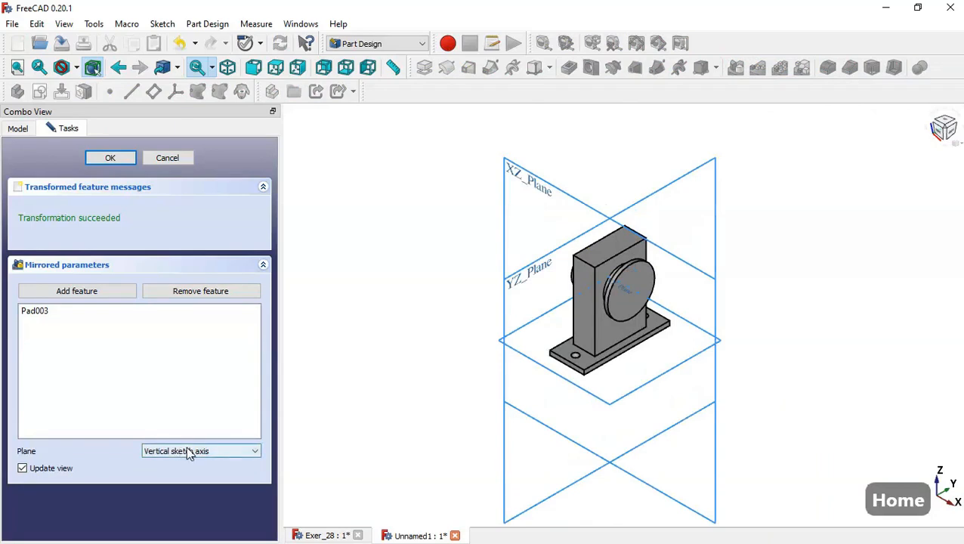
{"action": "left_click", "coordinate": [211, 450]}
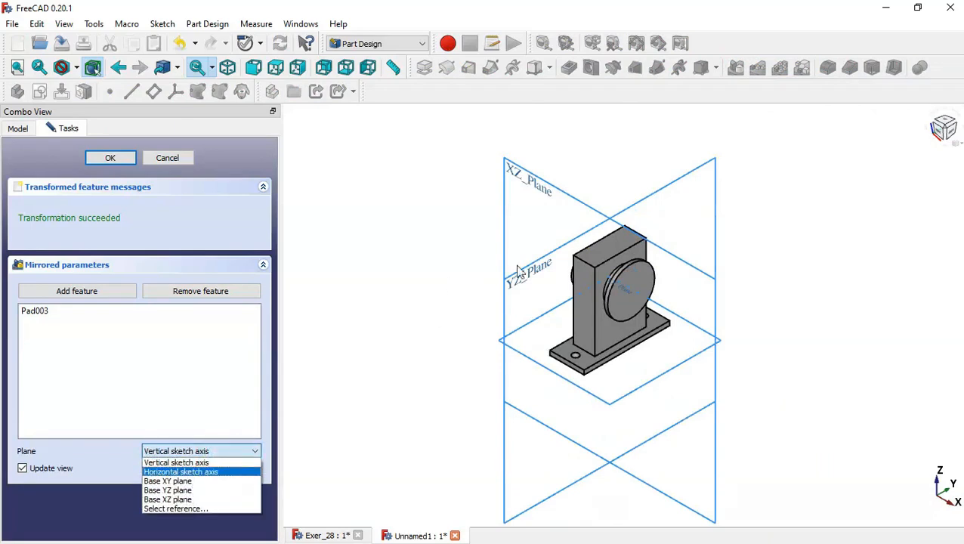
{"action": "left_click", "coordinate": [203, 491]}
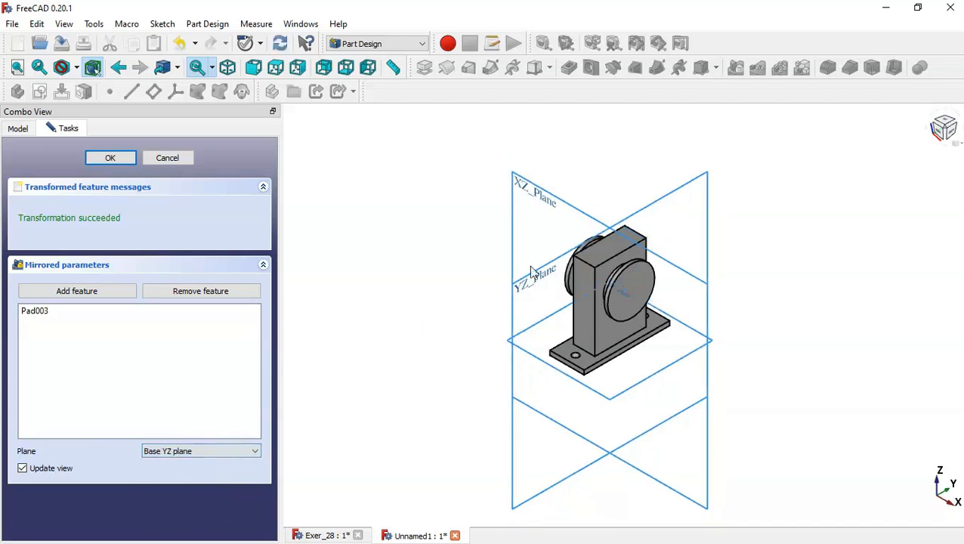
{"action": "middle_click_drag", "start_coordinate": [547, 252], "coordinate": [589, 288]}
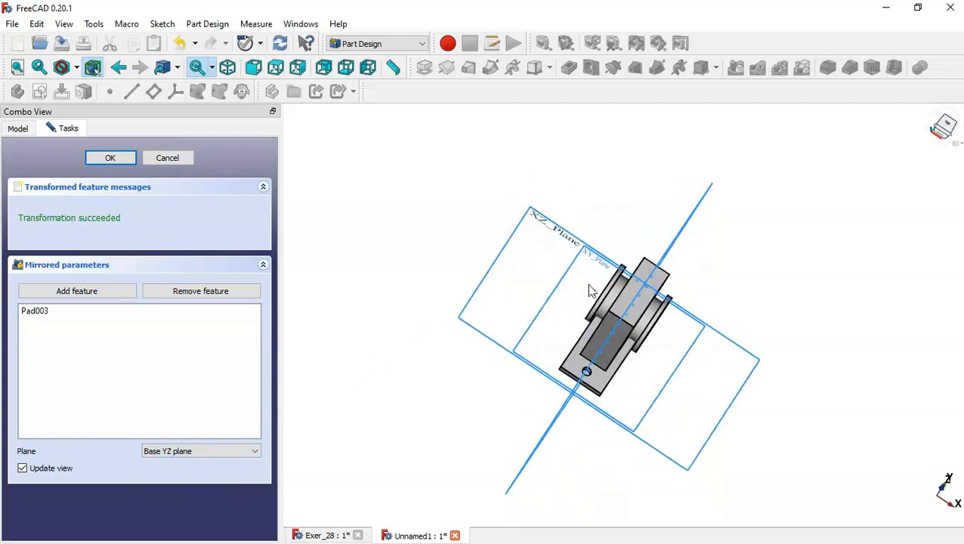
{"action": "middle_click_drag", "start_coordinate": [767, 262], "coordinate": [738, 228]}
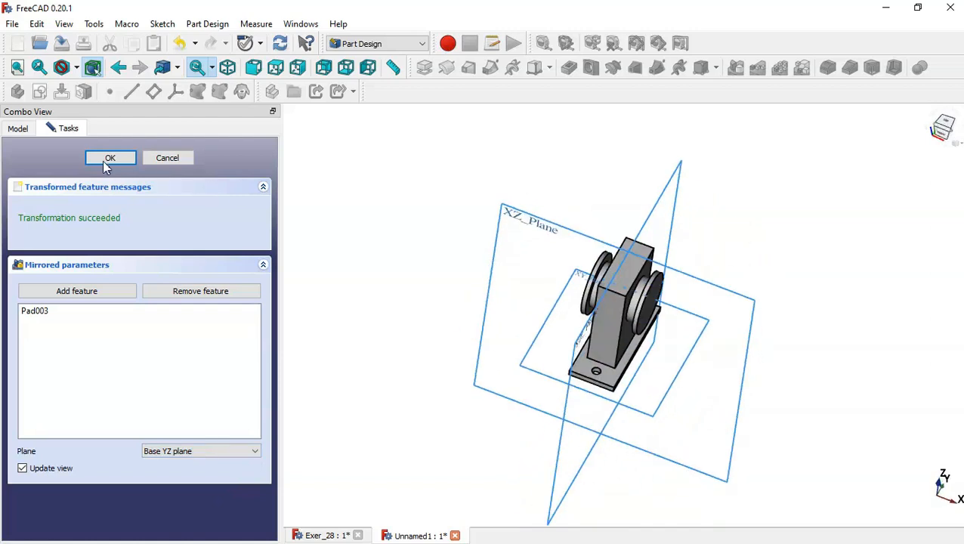
{"action": "left_click", "coordinate": [109, 159]}
Create a Hole feature on the front flange's circular face and set its depth to Through all.
{"action": "key", "text": "Home"}
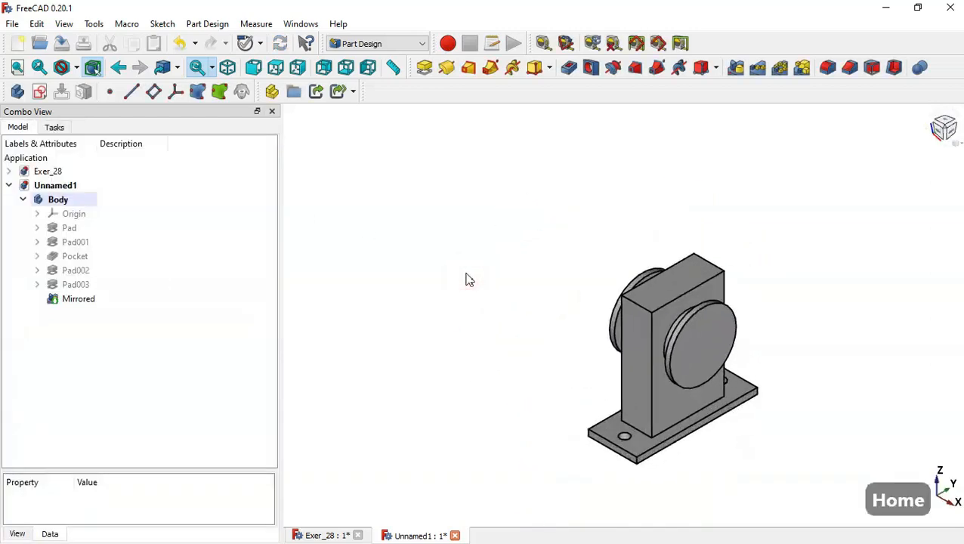
{"action": "left_click", "coordinate": [710, 314]}
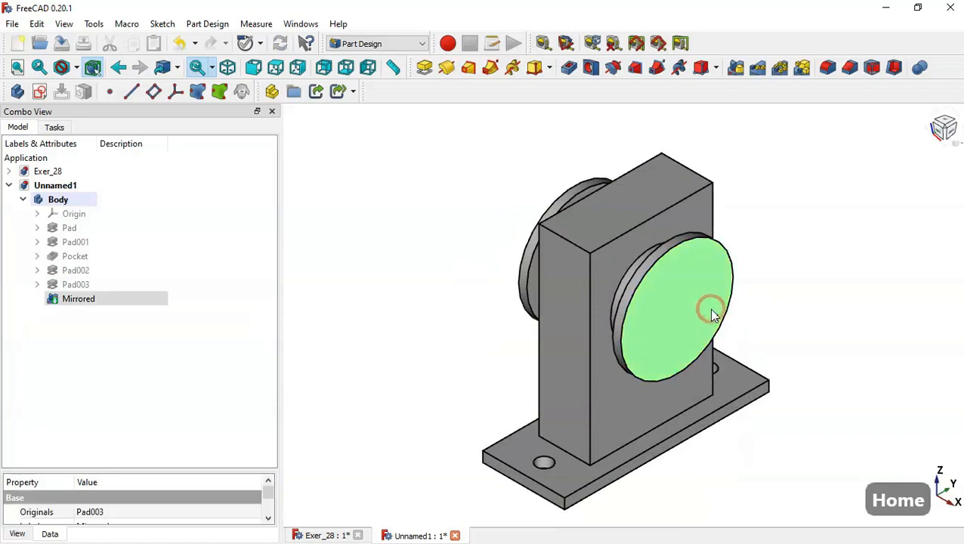
{"action": "left_click", "coordinate": [592, 68]}
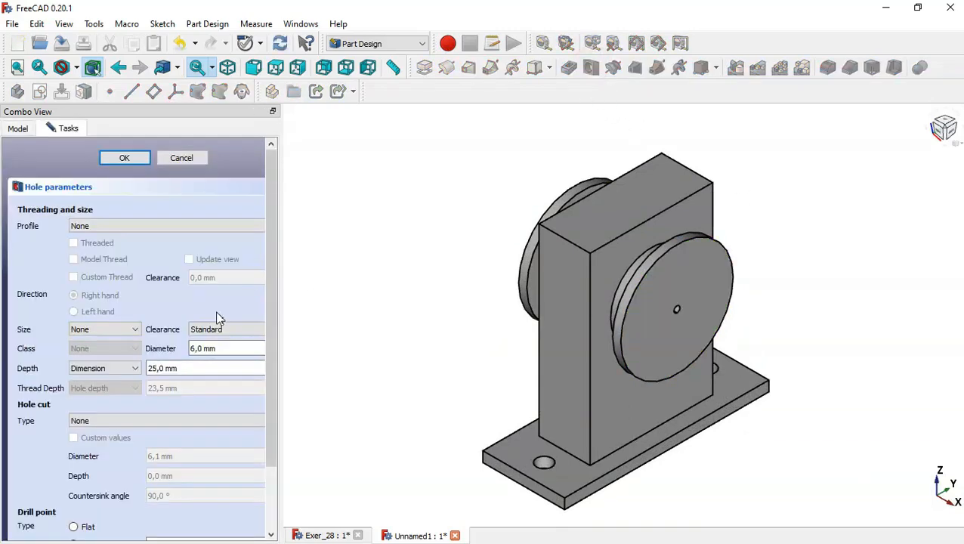
{"action": "left_click", "coordinate": [107, 369]}
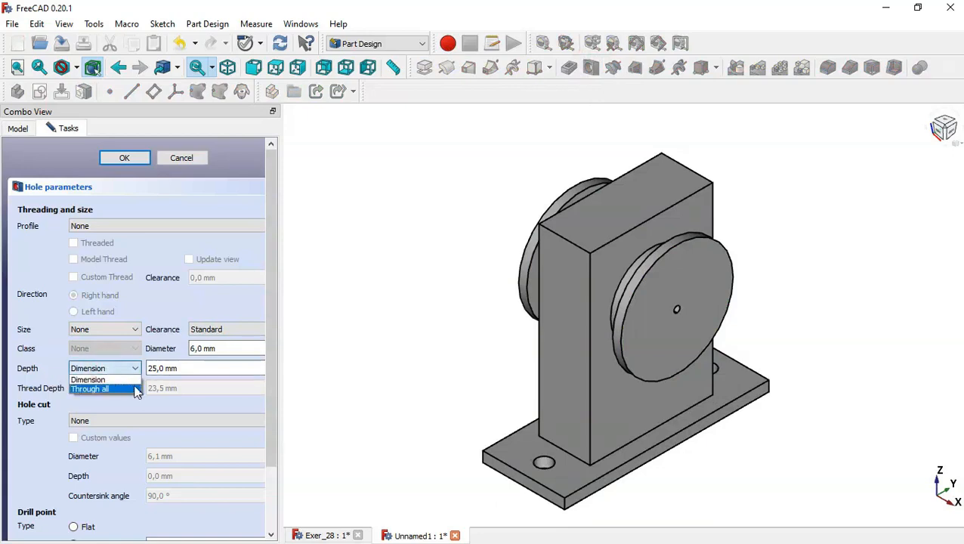
{"action": "left_click", "coordinate": [134, 388]}
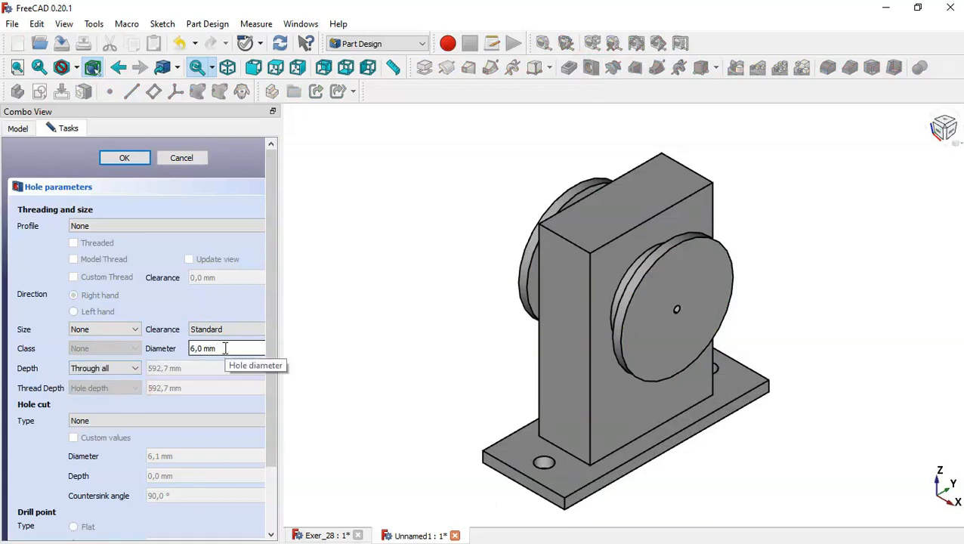
Check the bore radius in the Exer_28 reference model and set the hole's diameter to 60 mm.
{"action": "left_click", "coordinate": [330, 536]}
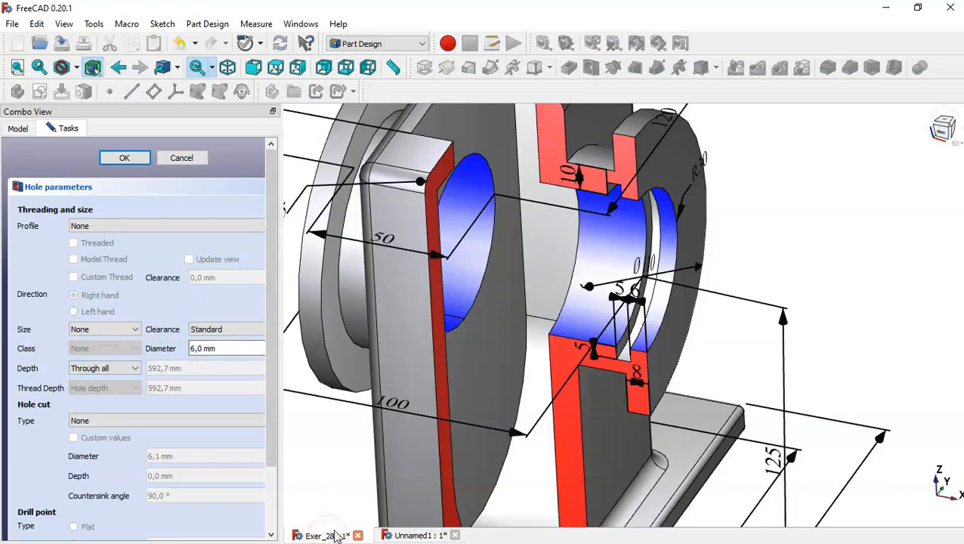
{"action": "middle_click_drag", "start_coordinate": [815, 325], "coordinate": [748, 325]}
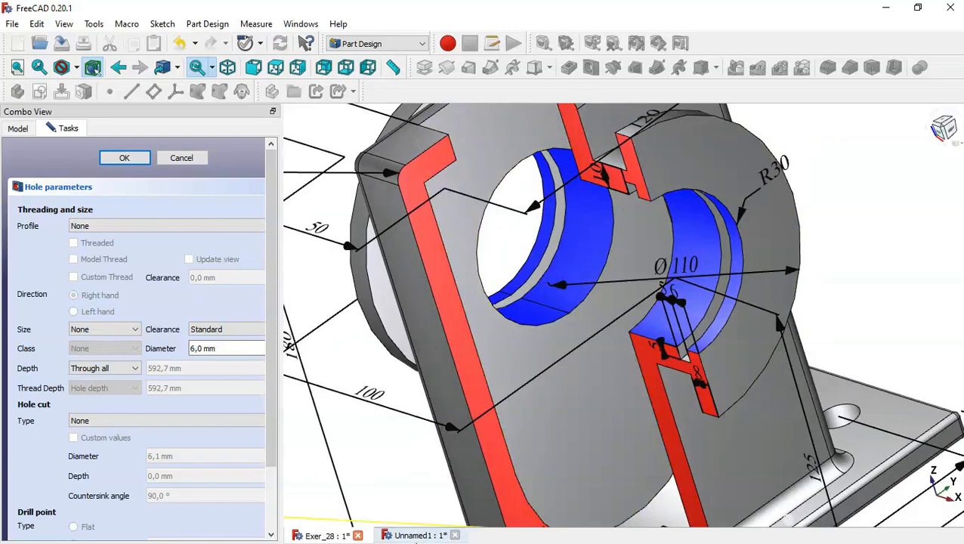
{"action": "left_click", "coordinate": [416, 536]}
{"action": "double_click", "coordinate": [237, 347]}
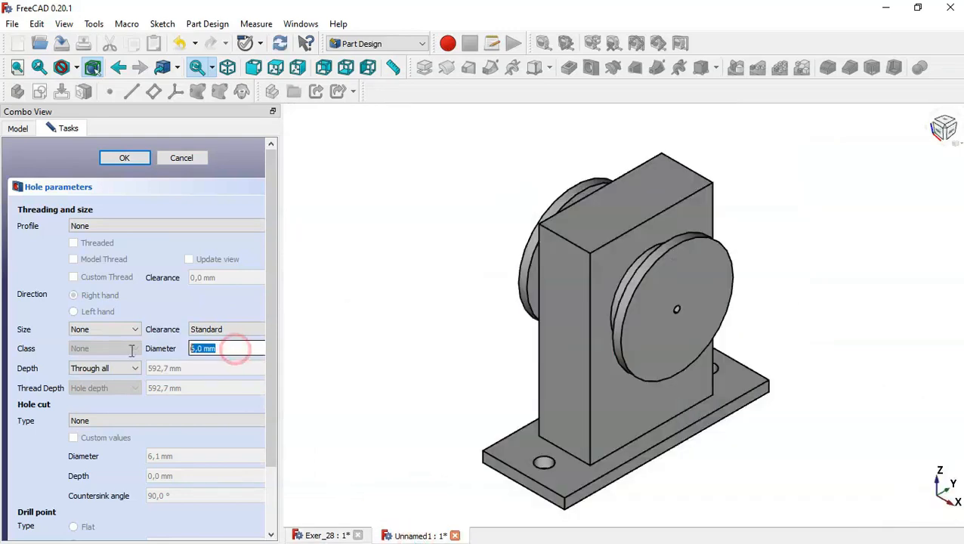
{"action": "type", "text": "60"}
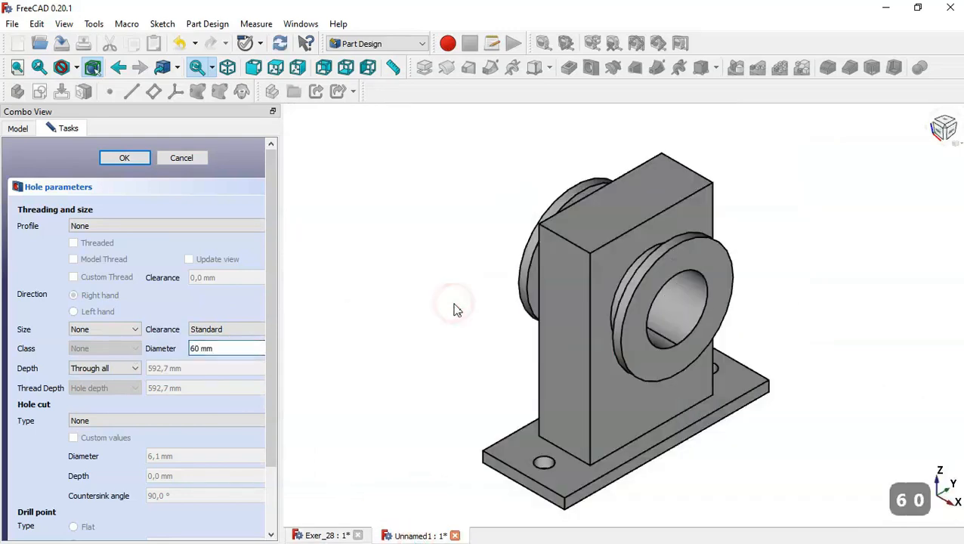
{"action": "left_click", "coordinate": [125, 158]}
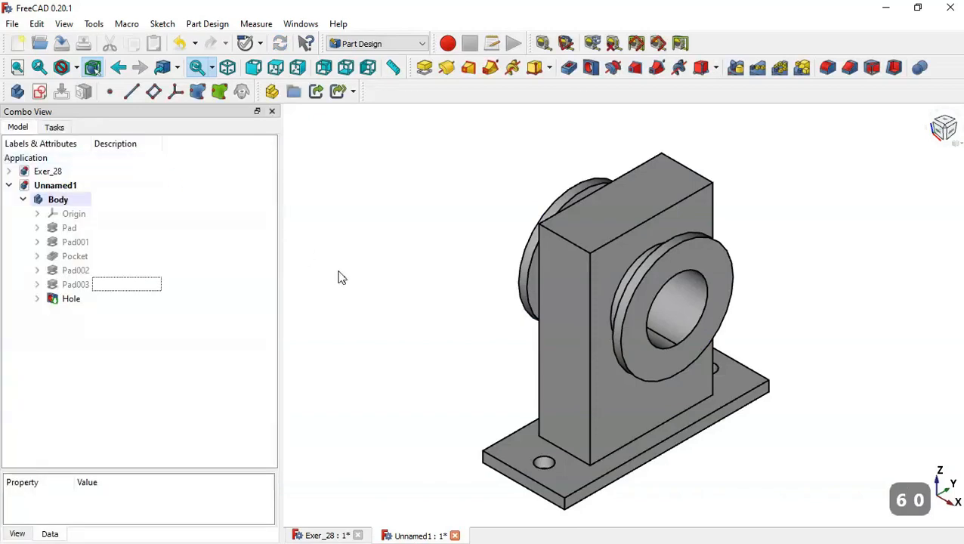
Start a new sketch on the XZ base plane and section the view at the sketch plane.
{"action": "middle_click_drag", "start_coordinate": [338, 277], "coordinate": [393, 276]}
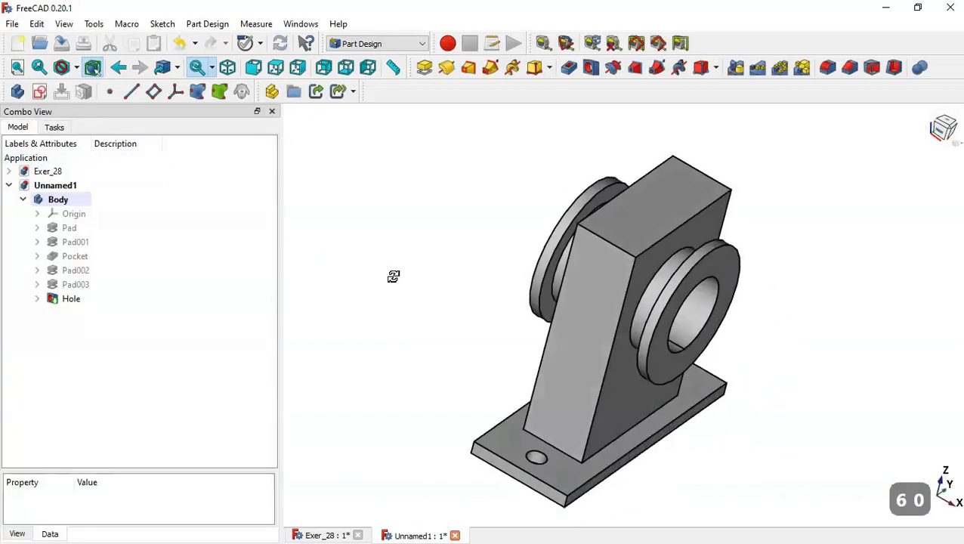
{"action": "key", "text": "Home"}
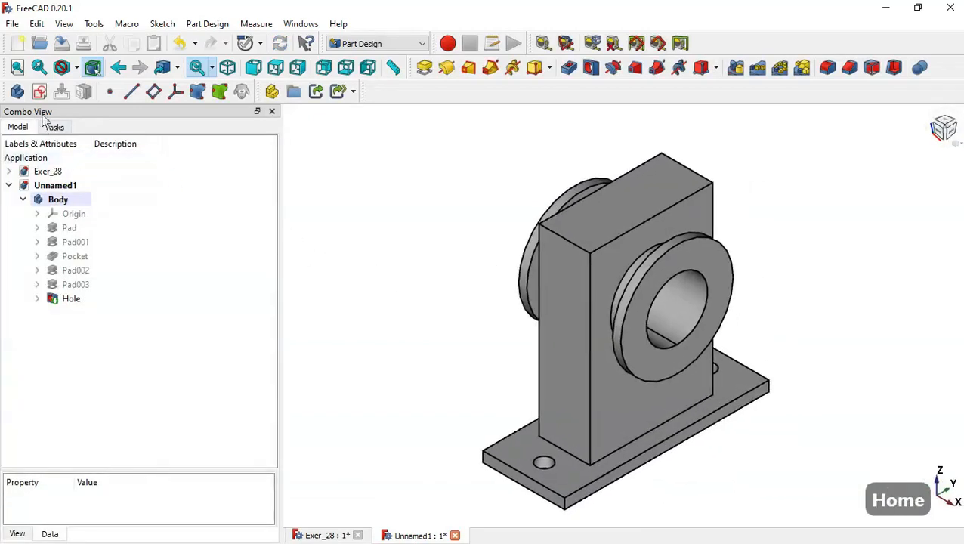
{"action": "left_click", "coordinate": [40, 92]}
{"action": "scroll", "coordinate": [523, 365], "scroll_direction": "down", "scroll_amount": 3}
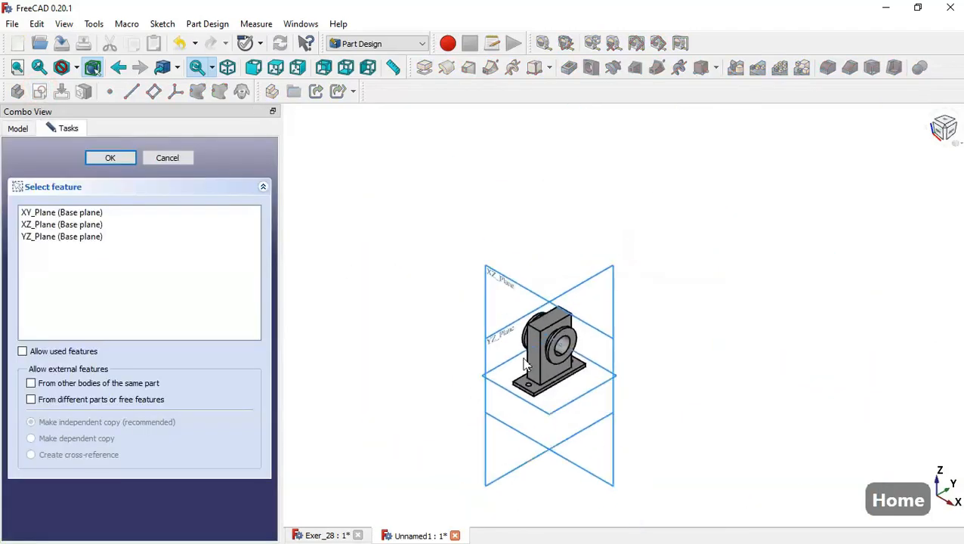
{"action": "scroll", "coordinate": [493, 323], "scroll_direction": "up", "scroll_amount": 5}
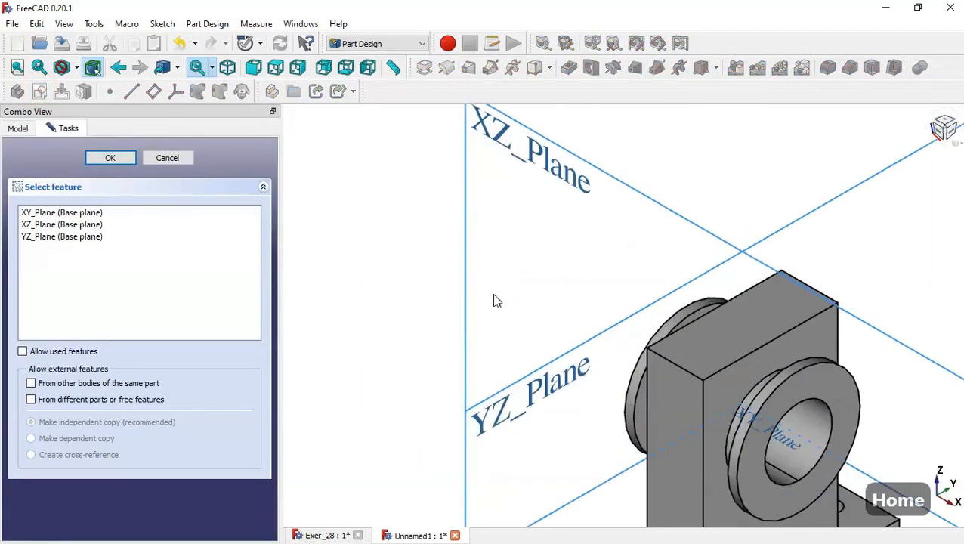
{"action": "left_click", "coordinate": [569, 183]}
{"action": "scroll", "coordinate": [579, 215], "scroll_direction": "down", "scroll_amount": 4}
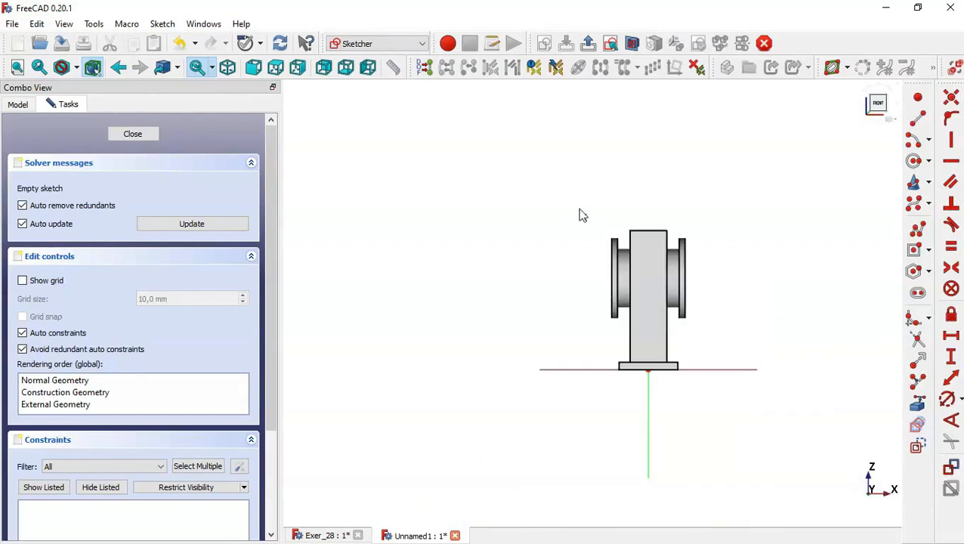
{"action": "scroll", "coordinate": [716, 286], "scroll_direction": "up", "scroll_amount": 3}
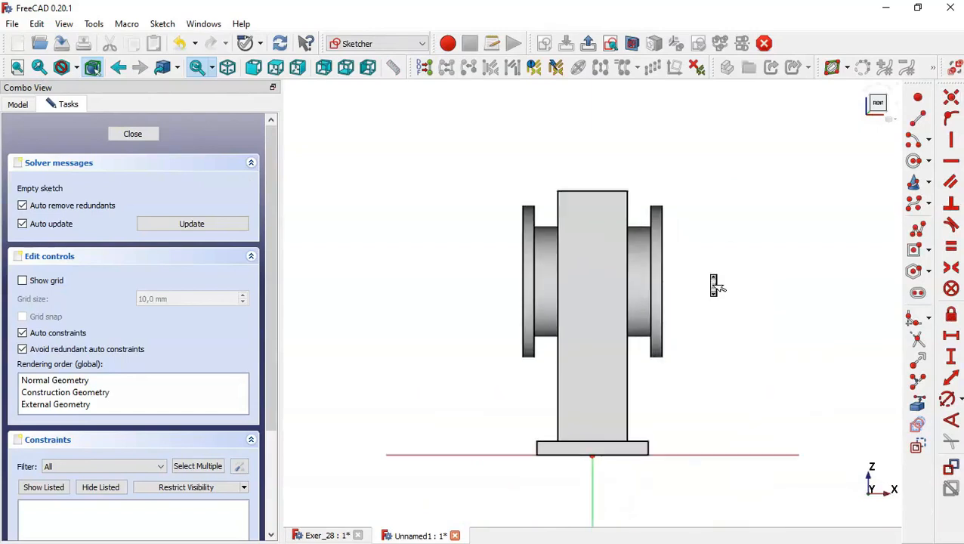
{"action": "left_click", "coordinate": [632, 43]}
Sketch two upright rectangles crossing the upper bore edge, one near each flange.
{"action": "scroll", "coordinate": [654, 235], "scroll_direction": "up", "scroll_amount": 4}
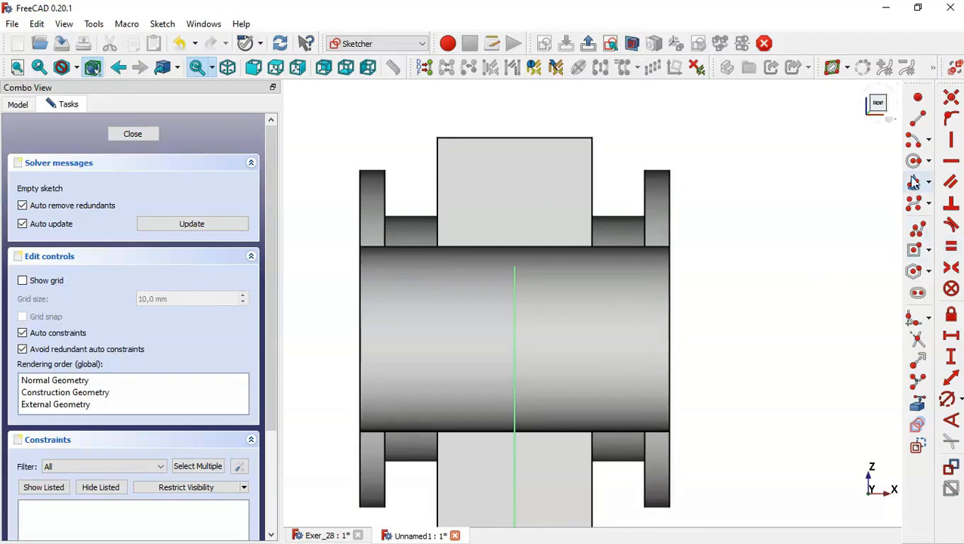
{"action": "left_click", "coordinate": [928, 250]}
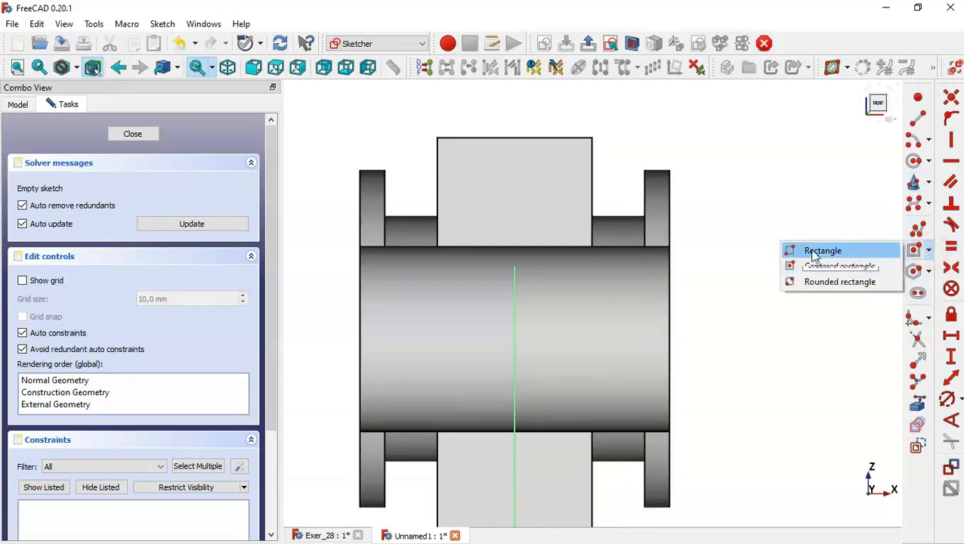
{"action": "left_click", "coordinate": [821, 251]}
{"action": "left_click", "coordinate": [625, 231]}
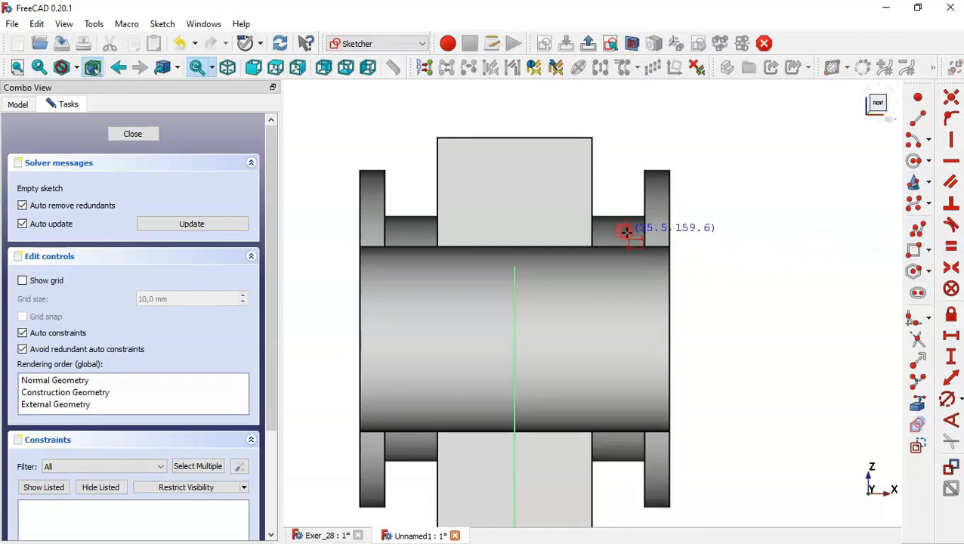
{"action": "left_click", "coordinate": [652, 285]}
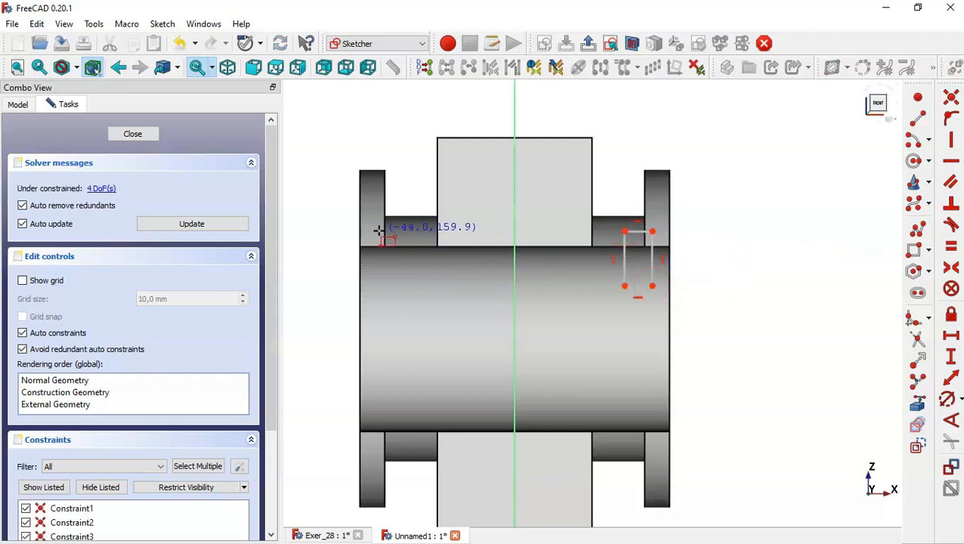
{"action": "left_click", "coordinate": [379, 231]}
{"action": "left_click", "coordinate": [410, 291]}
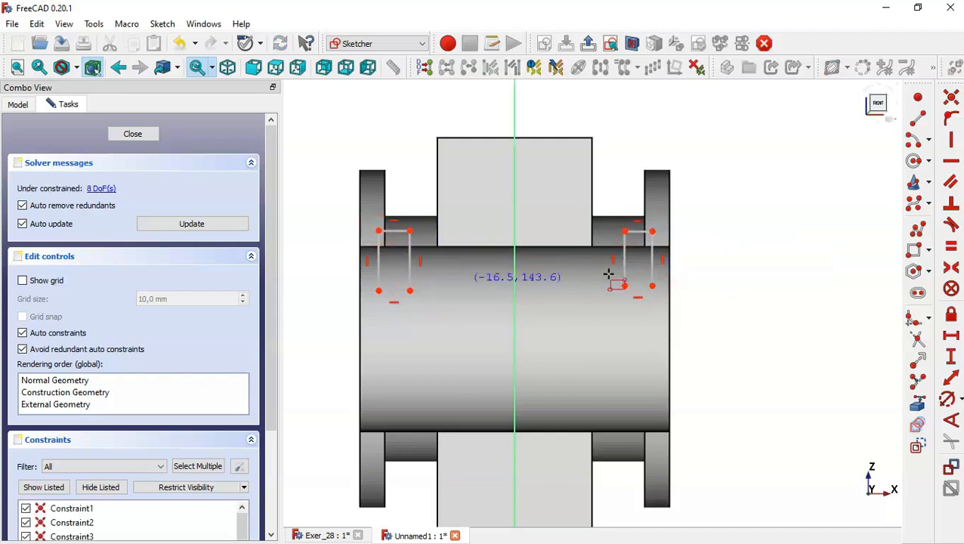
Constrain the two rectangles to equal widths and equal heights.
{"action": "left_click", "coordinate": [950, 267]}
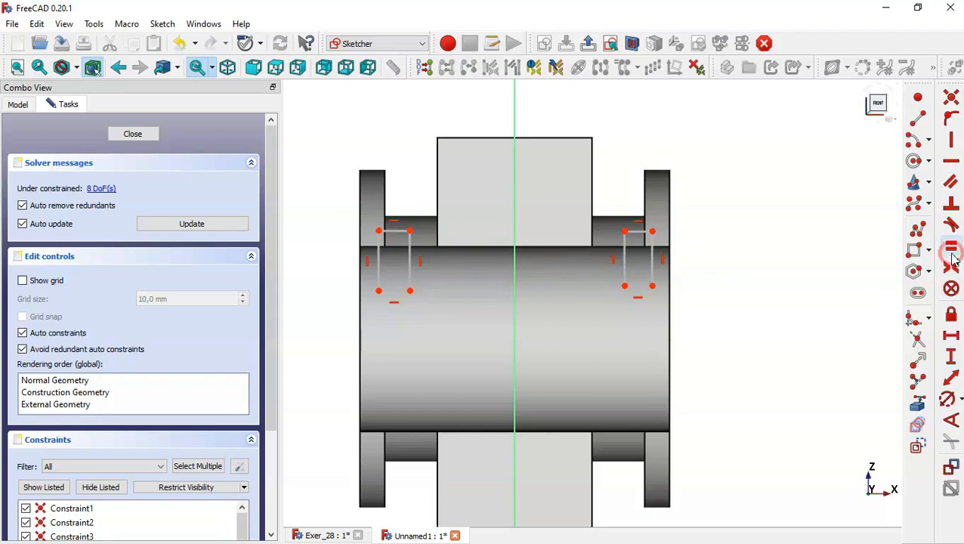
{"action": "left_click", "coordinate": [637, 231]}
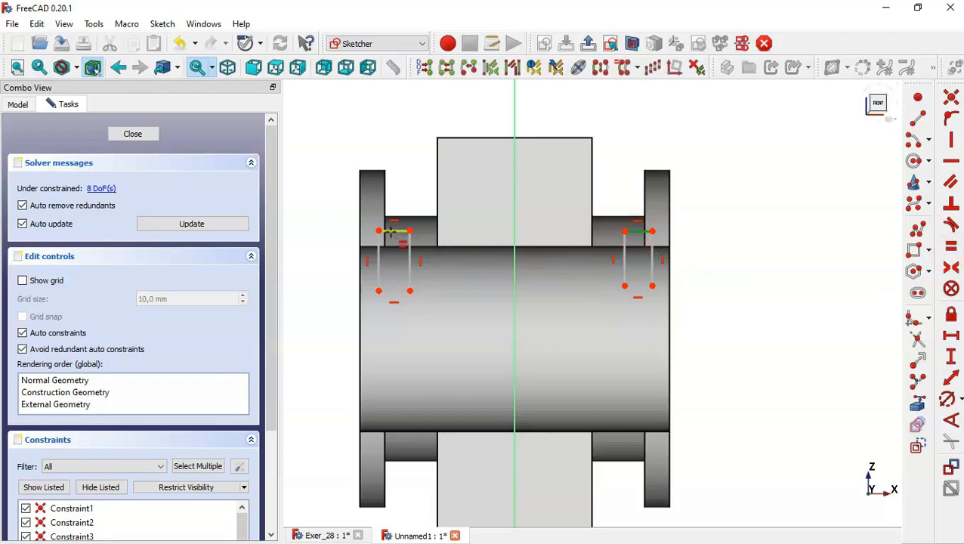
{"action": "left_click", "coordinate": [390, 230]}
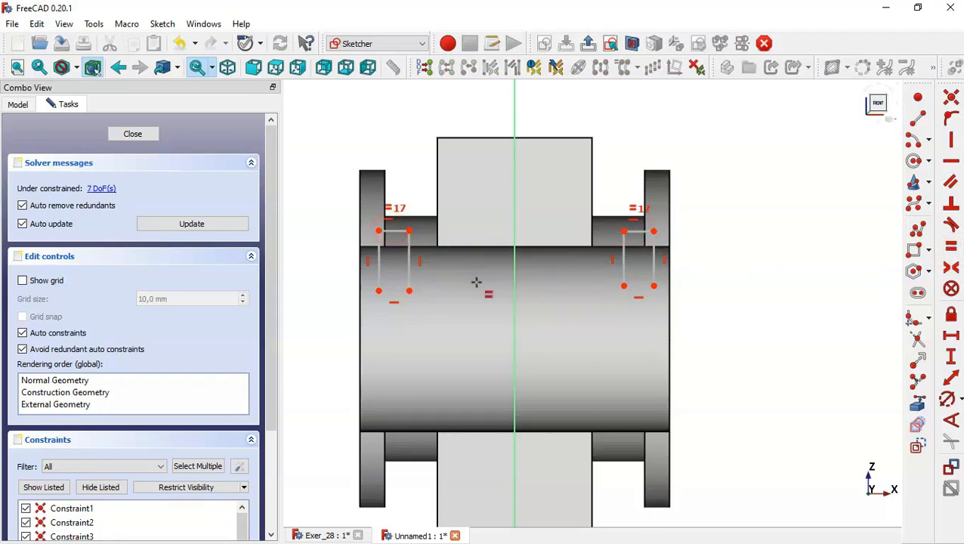
{"action": "left_click", "coordinate": [409, 264]}
{"action": "left_click", "coordinate": [621, 259]}
{"action": "left_click", "coordinate": [622, 260]}
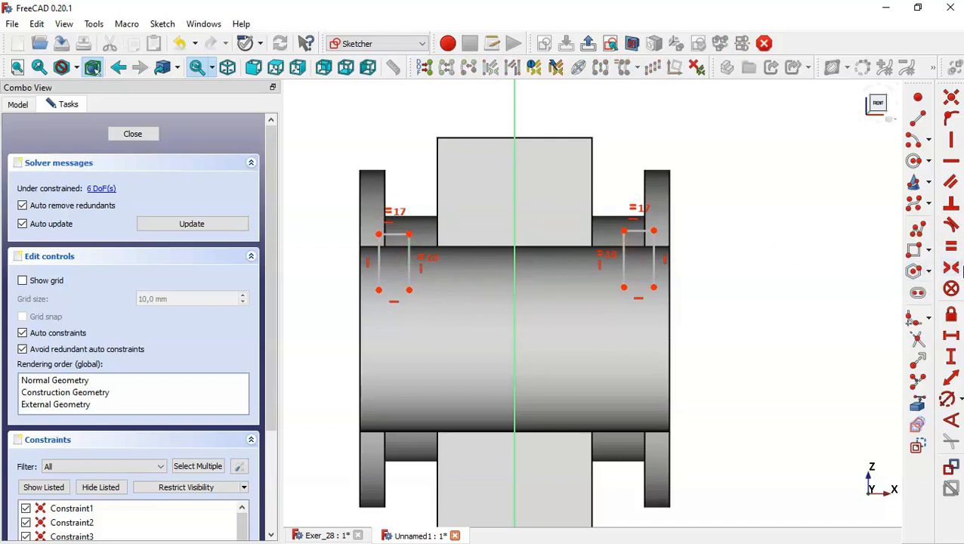
Make the upper inner corners of the two rectangles symmetric about the vertical axis.
{"action": "left_click", "coordinate": [951, 269]}
{"action": "left_click", "coordinate": [625, 230]}
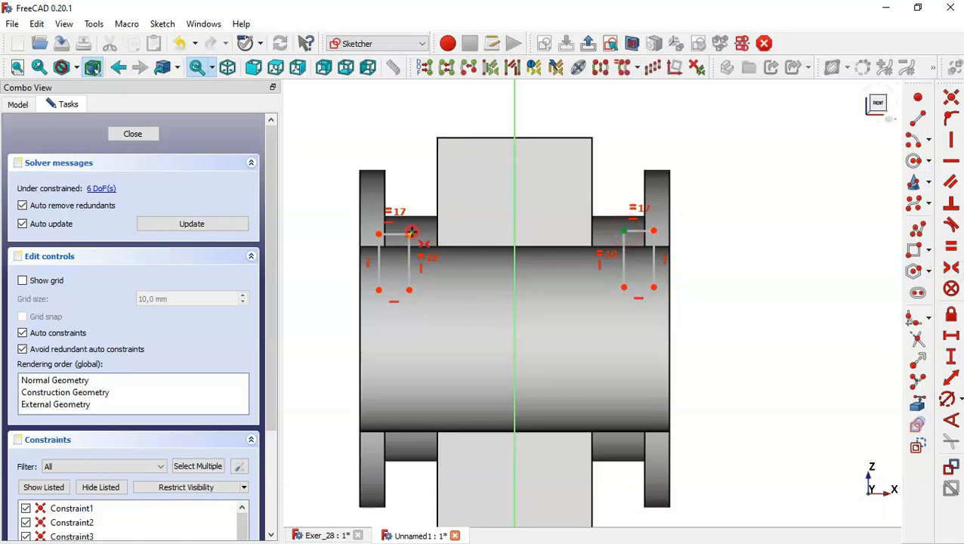
{"action": "left_click", "coordinate": [410, 233]}
{"action": "left_click", "coordinate": [515, 234]}
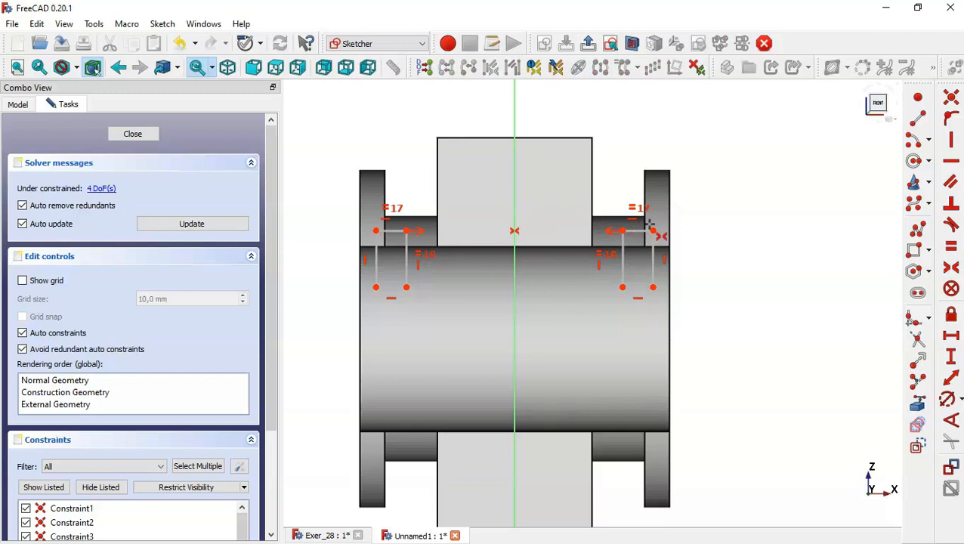
Bring the +X flange's outer face edge and its boss's edge at the upright into the sketch as external geometry.
{"action": "left_click", "coordinate": [917, 403]}
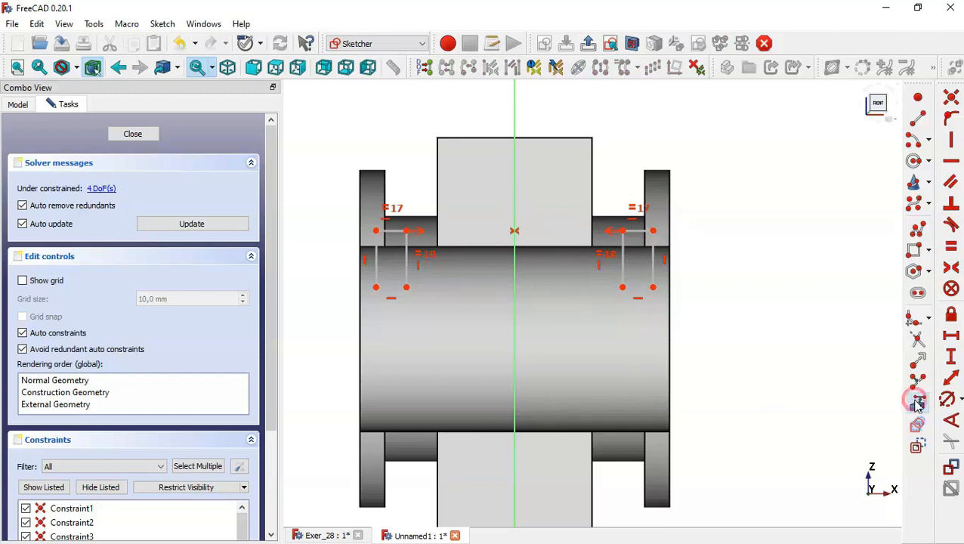
{"action": "left_click", "coordinate": [670, 198]}
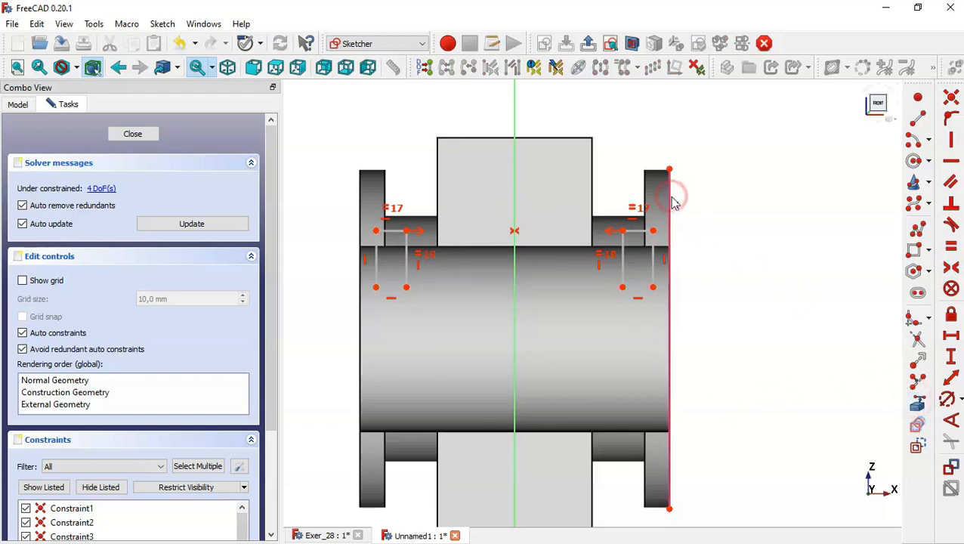
{"action": "left_click", "coordinate": [592, 228]}
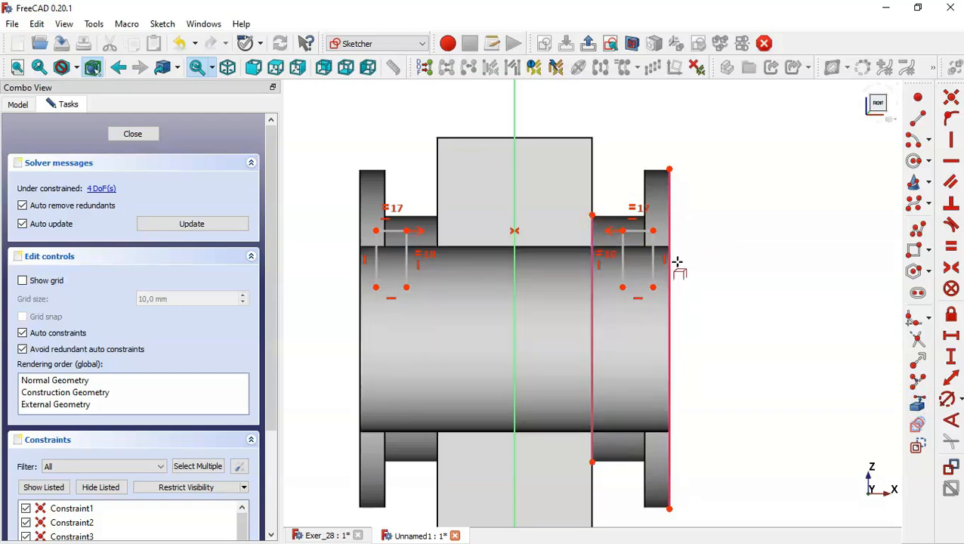
Consult the Exer_28 reference's groove dimensions and constrain the +X rectangle's upper outer corner 6 mm horizontally from the flange's outer face.
{"action": "left_click", "coordinate": [340, 534]}
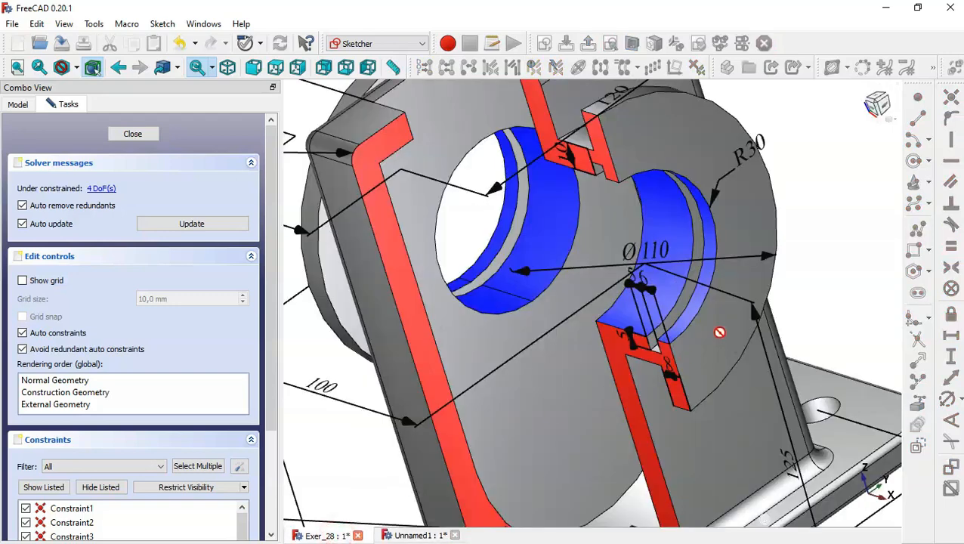
{"action": "key", "text": "Home"}
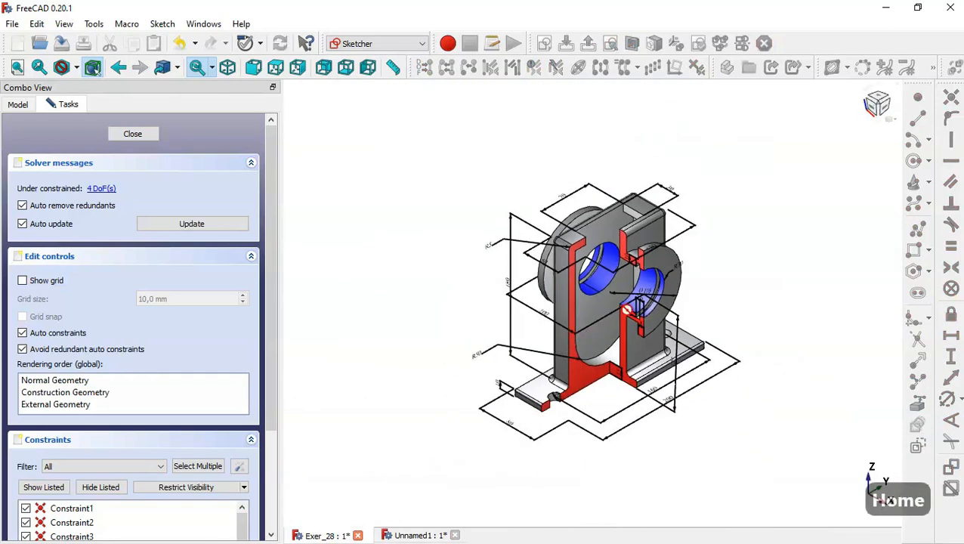
{"action": "scroll", "coordinate": [653, 309], "scroll_direction": "up", "scroll_amount": 6}
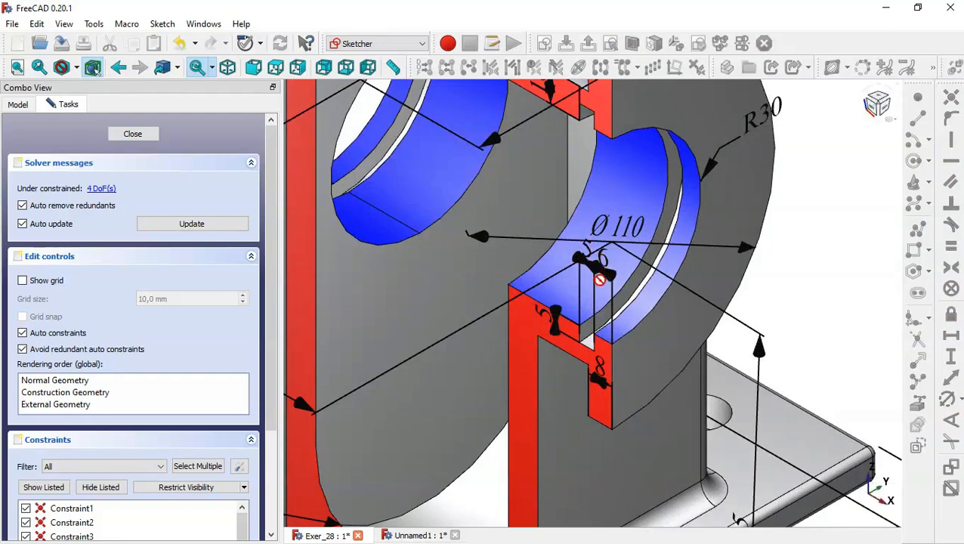
{"action": "left_click", "coordinate": [408, 535]}
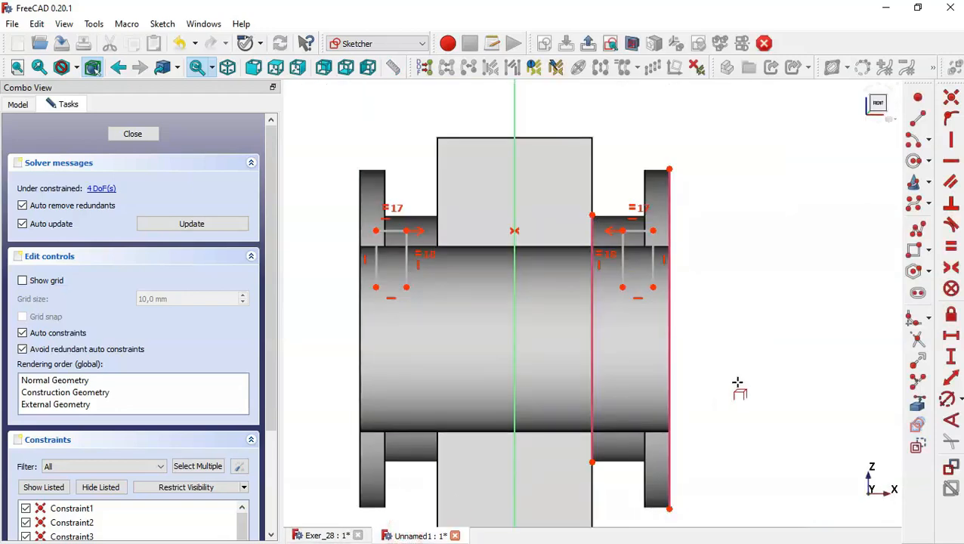
{"action": "left_click", "coordinate": [954, 337]}
{"action": "left_click", "coordinate": [651, 230]}
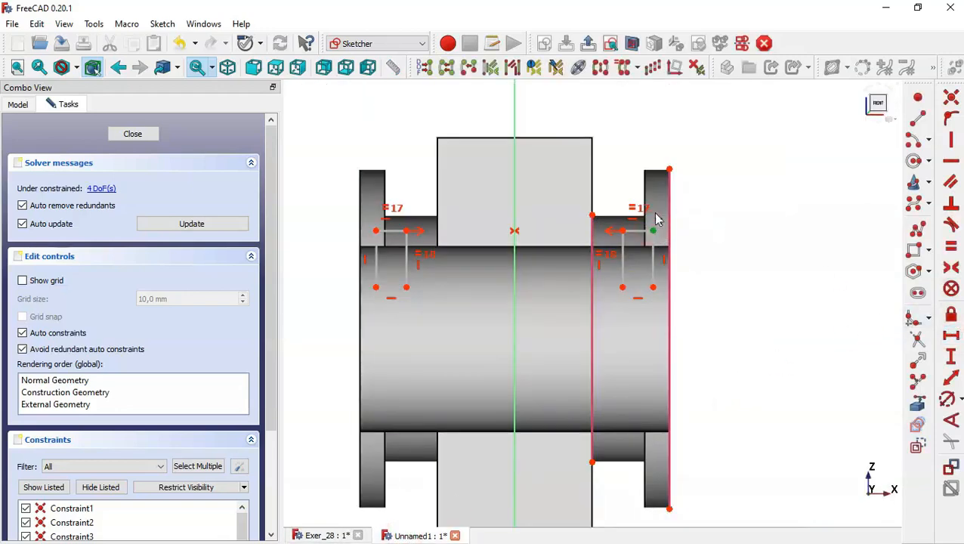
{"action": "left_click", "coordinate": [669, 170]}
{"action": "left_click", "coordinate": [652, 231]}
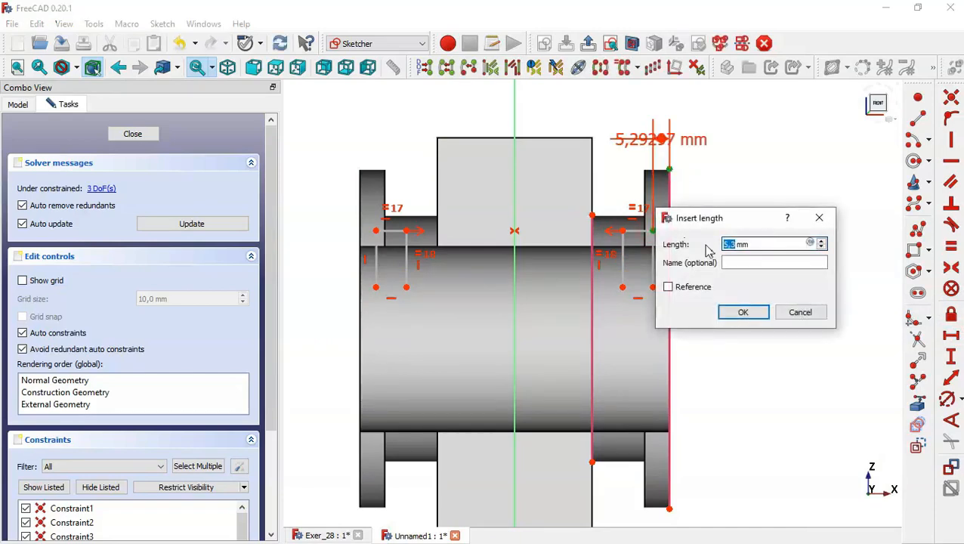
{"action": "type", "text": "6"}
{"action": "key", "text": "Return"}
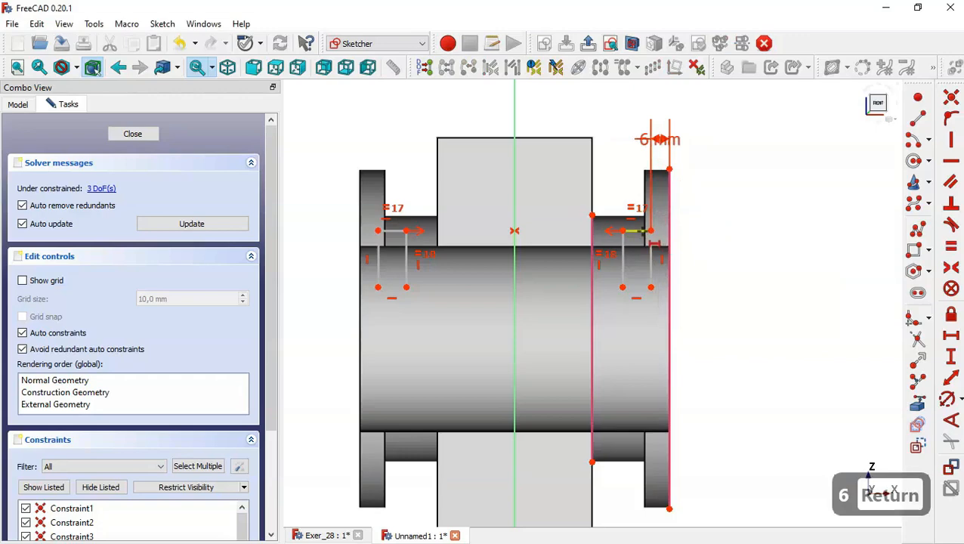
Constrain the top edge of the +X rectangle to a horizontal length of 5 mm.
{"action": "left_click", "coordinate": [642, 231]}
{"action": "type", "text": "5"}
{"action": "key", "text": "Return"}
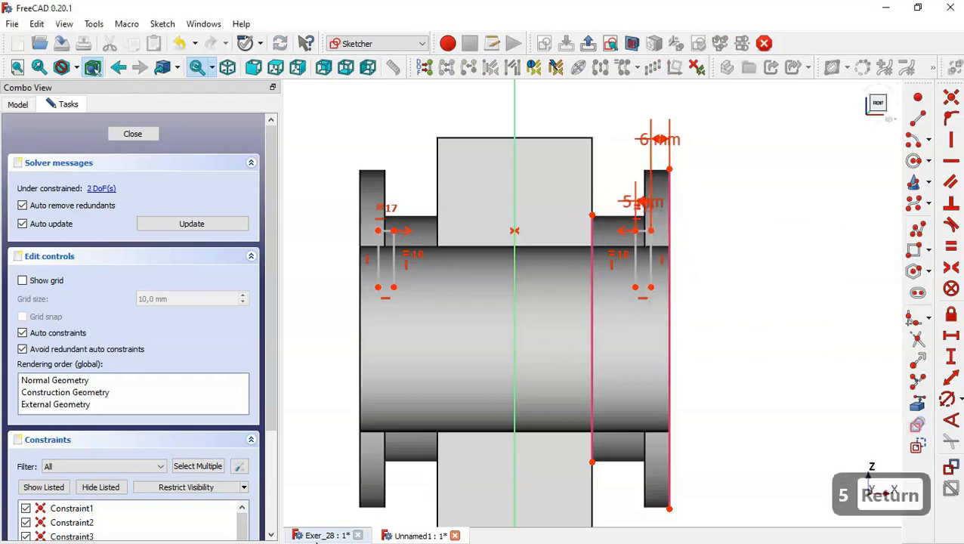
Check the Exer_28 reference, constrain the +X rectangle's top edge 5 mm vertically below the boss's upper edge, and close the sketch.
{"action": "left_click", "coordinate": [325, 535]}
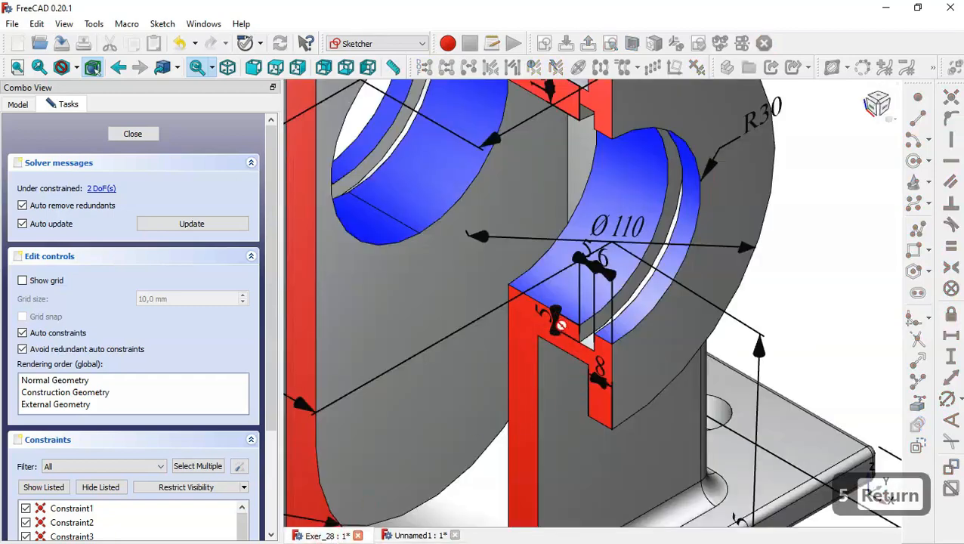
{"action": "scroll", "coordinate": [568, 384], "scroll_direction": "down", "scroll_amount": 2}
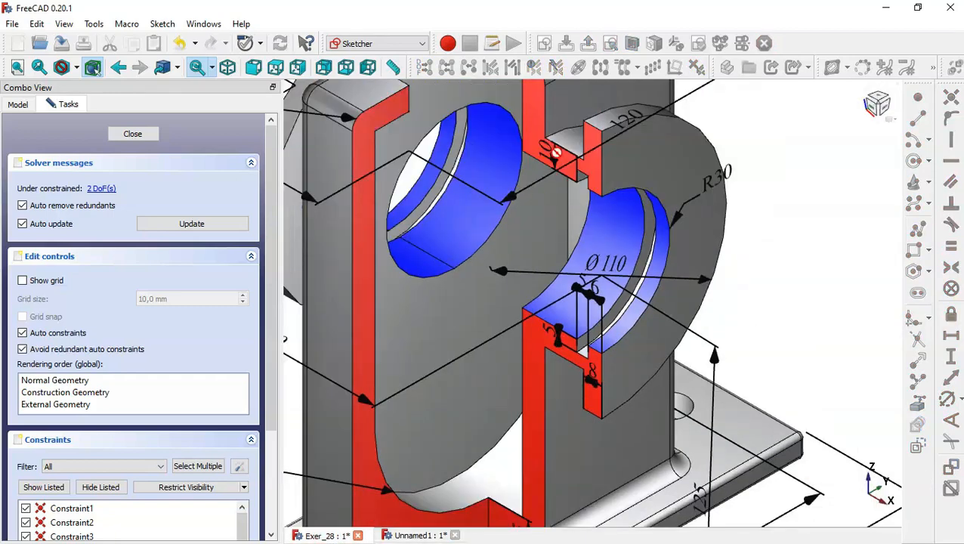
{"action": "left_click", "coordinate": [415, 536]}
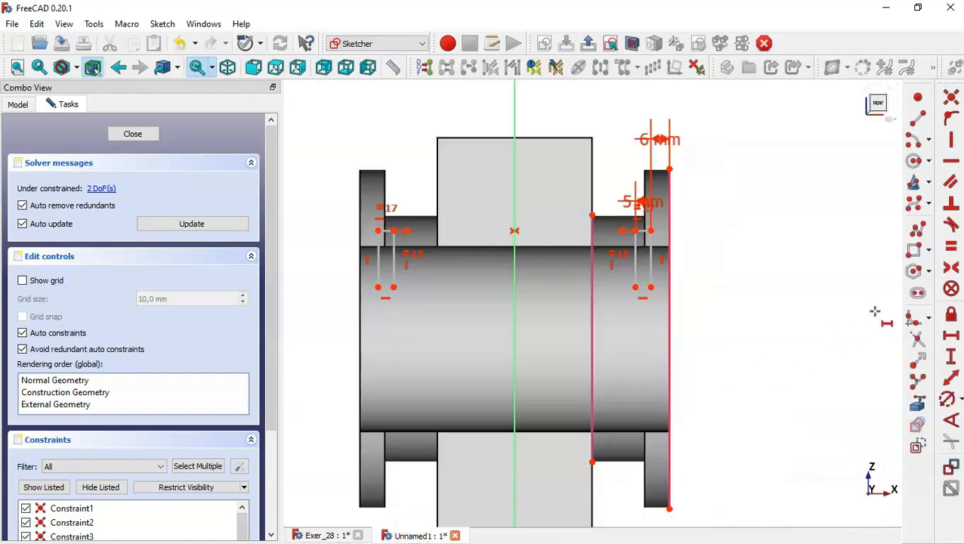
{"action": "left_click", "coordinate": [952, 356]}
{"action": "left_click", "coordinate": [634, 230]}
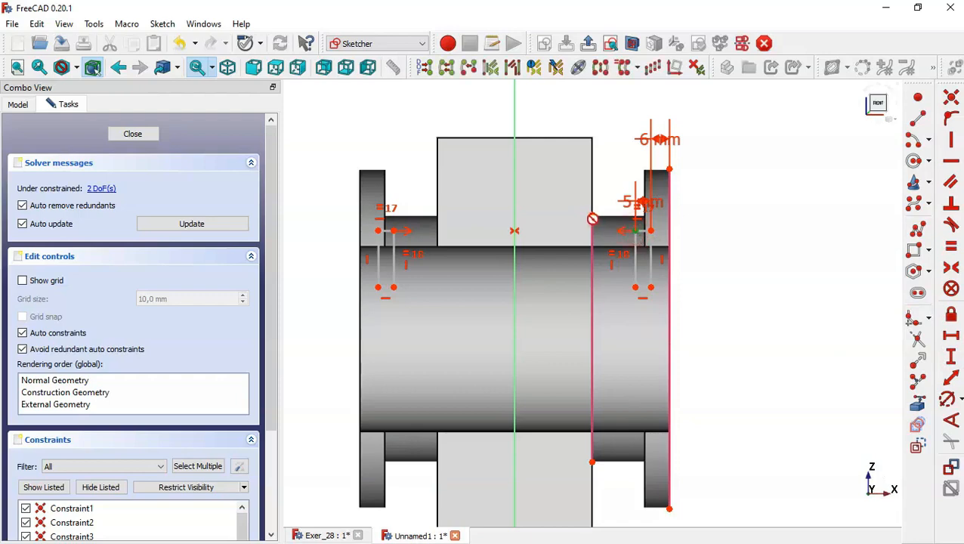
{"action": "left_click", "coordinate": [591, 216]}
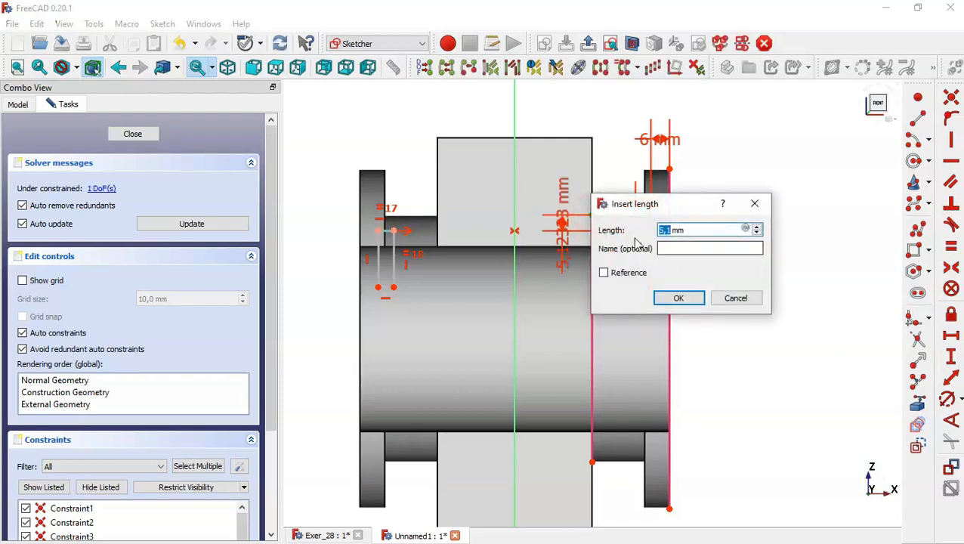
{"action": "type", "text": "5"}
{"action": "key", "text": "Return"}
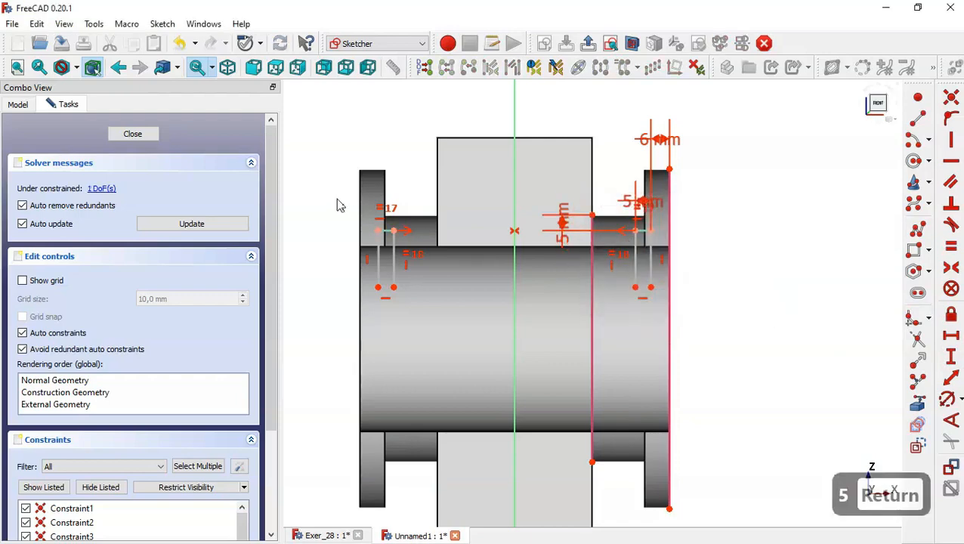
{"action": "left_click", "coordinate": [132, 134]}
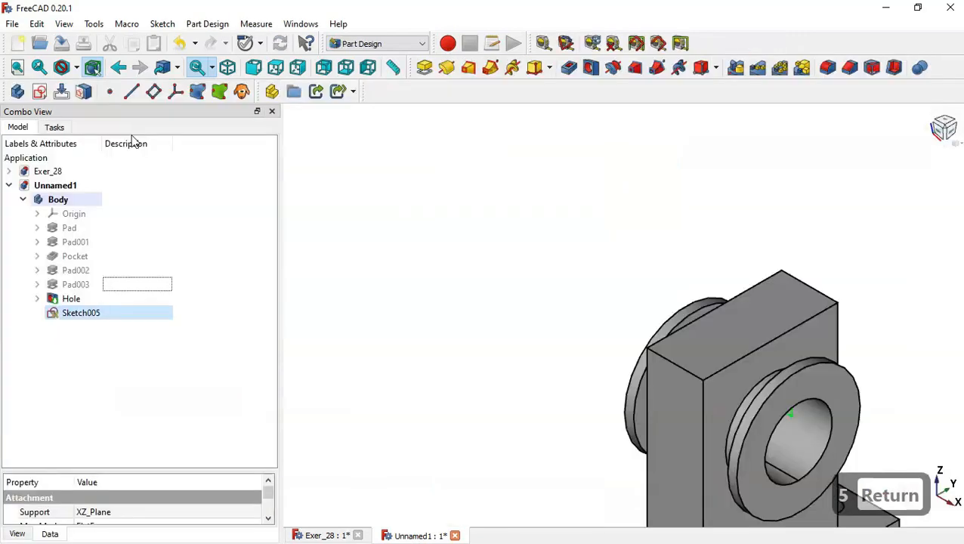
Cut the rectangle sketch as a 360° Groove, using the bore's circular edge on the +X flange as the axis reference.
{"action": "key", "text": "Home"}
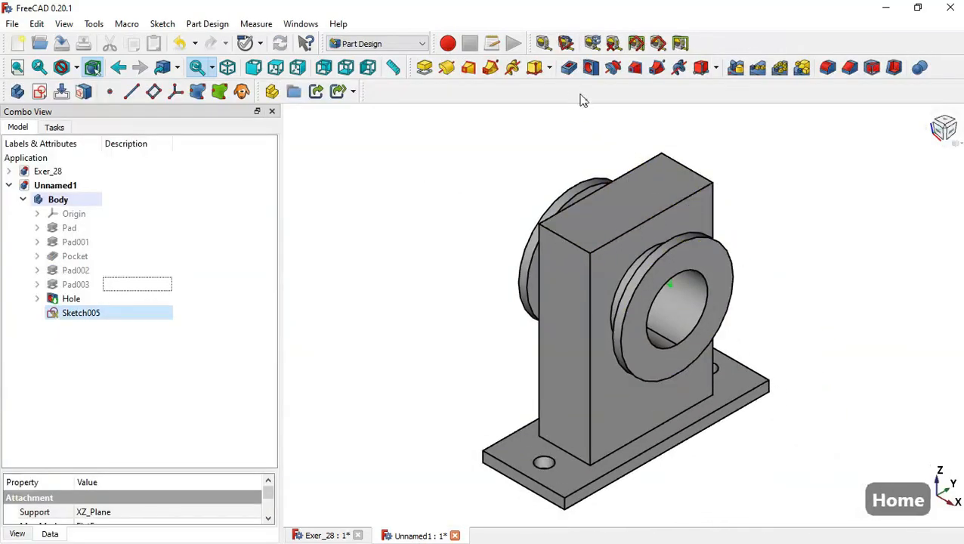
{"action": "left_click", "coordinate": [612, 68]}
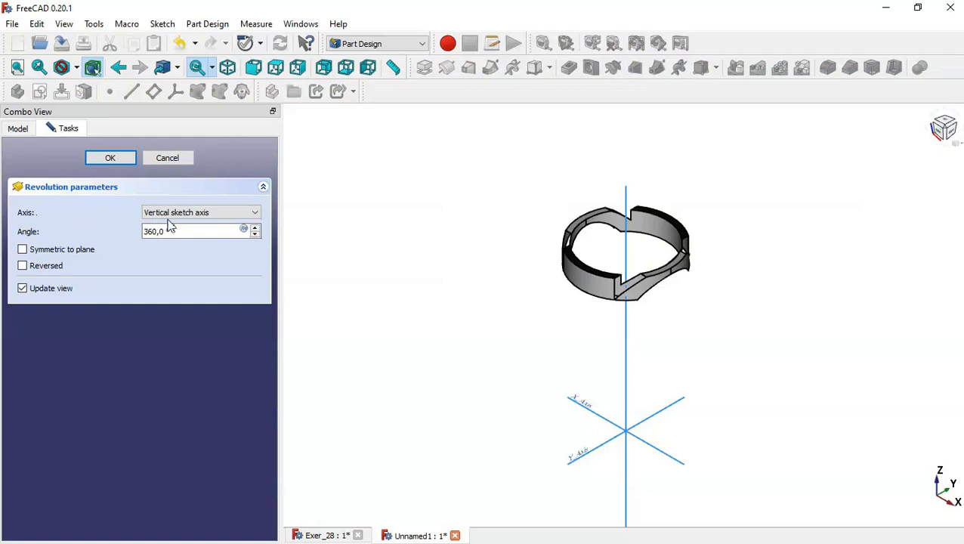
{"action": "left_click", "coordinate": [195, 215]}
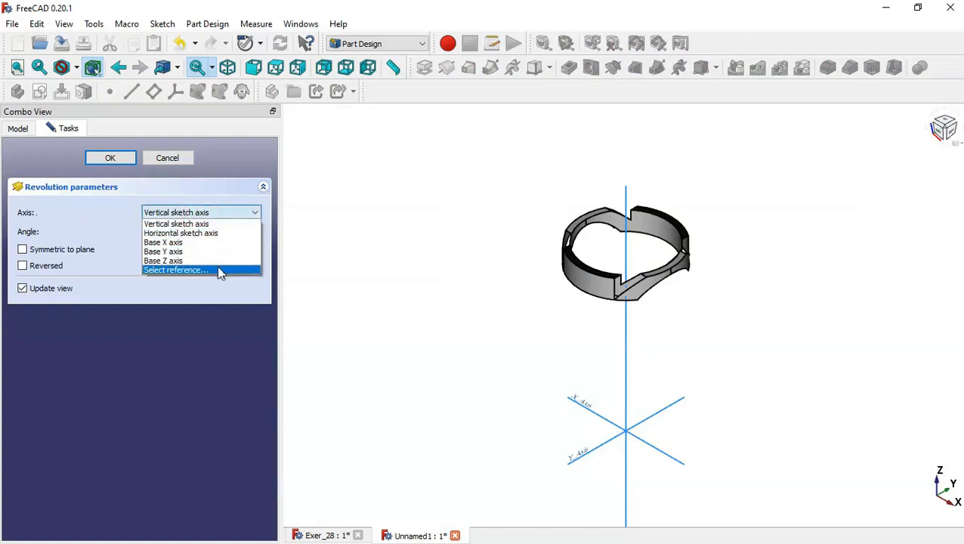
{"action": "left_click", "coordinate": [220, 270]}
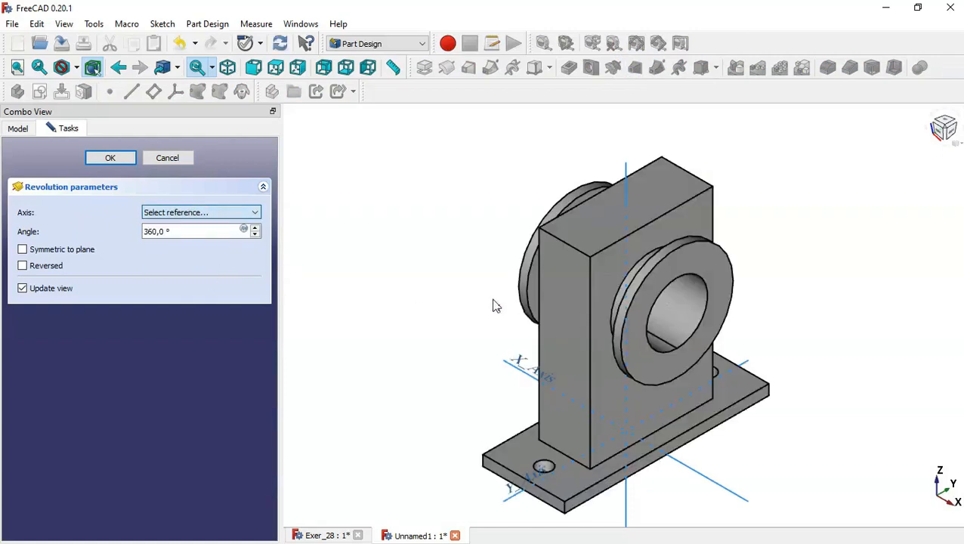
{"action": "left_click", "coordinate": [708, 308]}
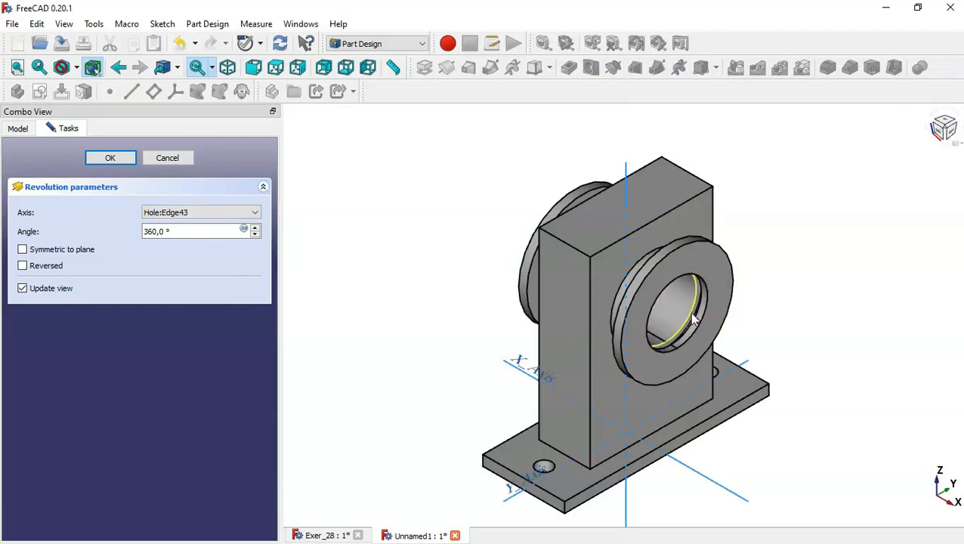
{"action": "scroll", "coordinate": [711, 306], "scroll_direction": "up", "scroll_amount": 2}
{"action": "mouse_move", "coordinate": [786, 327]}
{"action": "middle_mouse_down"}
{"action": "mouse_move", "coordinate": [817, 336]}
{"action": "mouse_move", "coordinate": [802, 340]}
{"action": "mouse_move", "coordinate": [815, 374]}
{"action": "mouse_move", "coordinate": [824, 350]}
{"action": "mouse_move", "coordinate": [777, 315]}
{"action": "mouse_move", "coordinate": [814, 315]}
{"action": "mouse_move", "coordinate": [799, 318]}
{"action": "middle_mouse_up"}
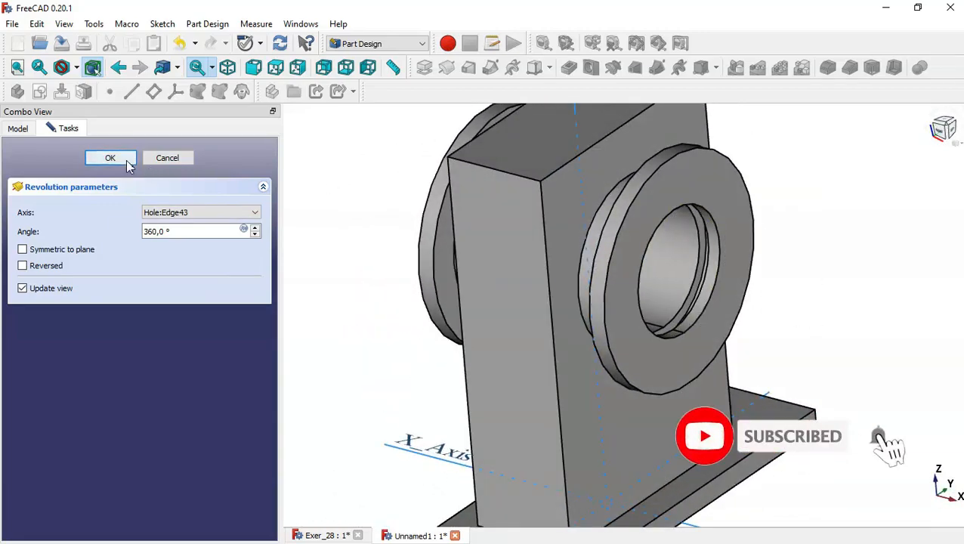
{"action": "left_click", "coordinate": [114, 159]}
{"action": "key", "text": "Home"}
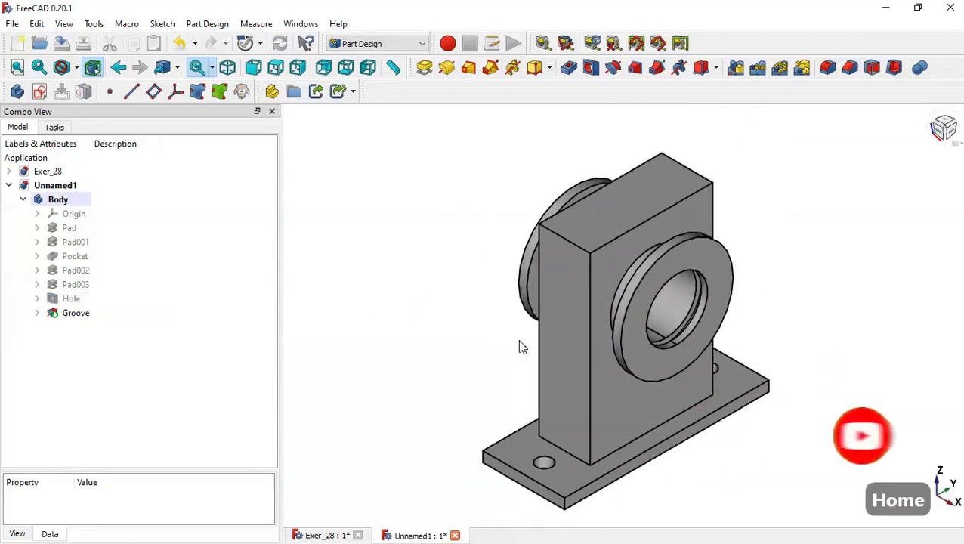
Create a new sketch on the YZ plane and show the model sectioned at the sketch plane.
{"action": "left_click", "coordinate": [41, 92]}
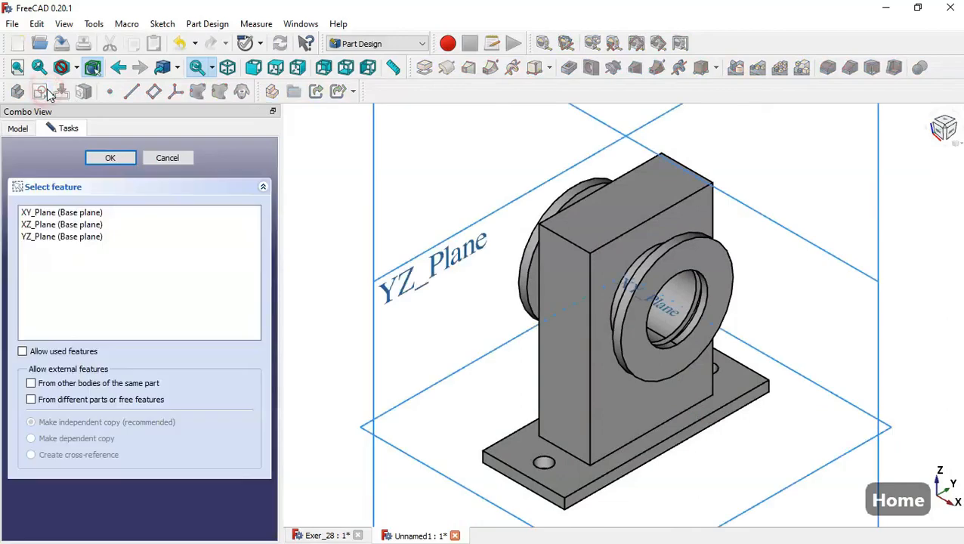
{"action": "left_click", "coordinate": [428, 260]}
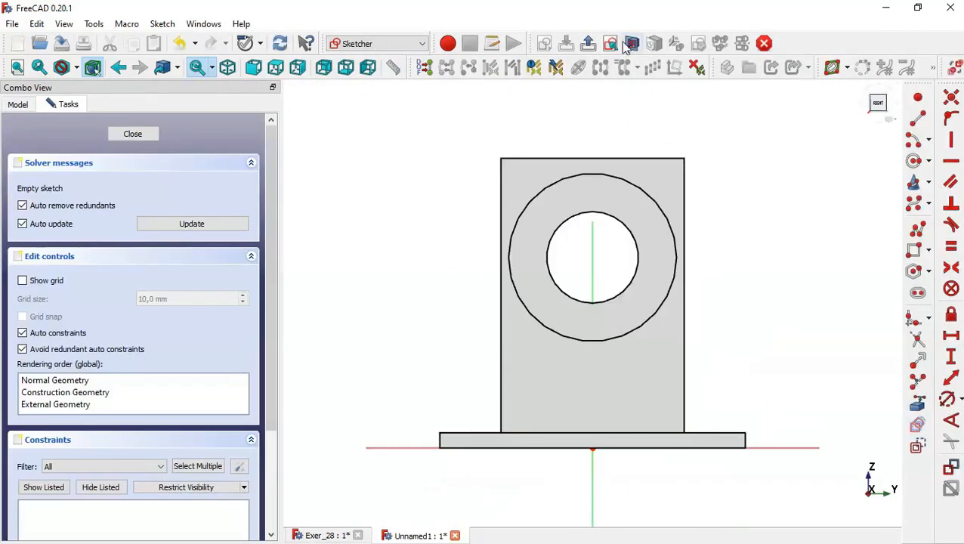
{"action": "left_click", "coordinate": [633, 43]}
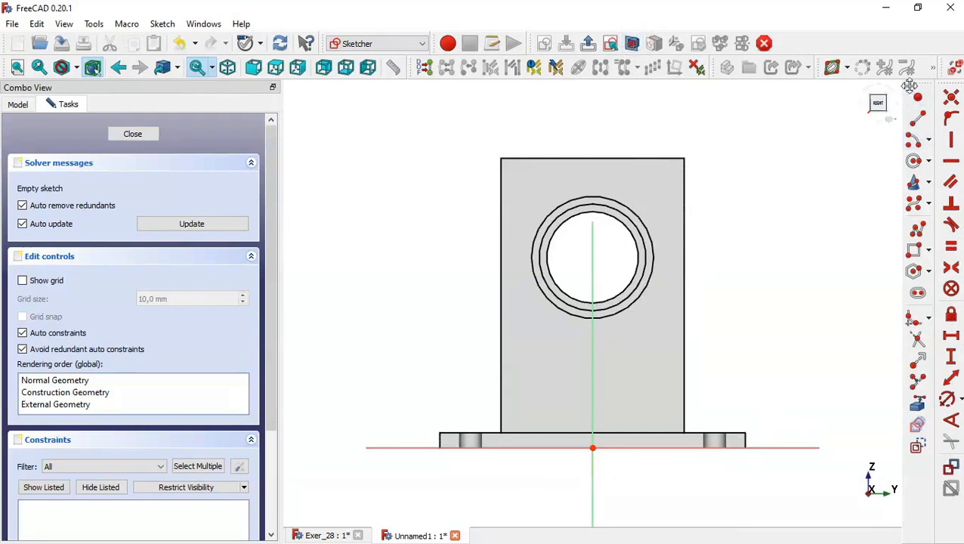
Sketch a vertical slot of about 42 mm radius centred on the vertical axis and extending above the upright, and delete its upper arc.
{"action": "left_click", "coordinate": [918, 293]}
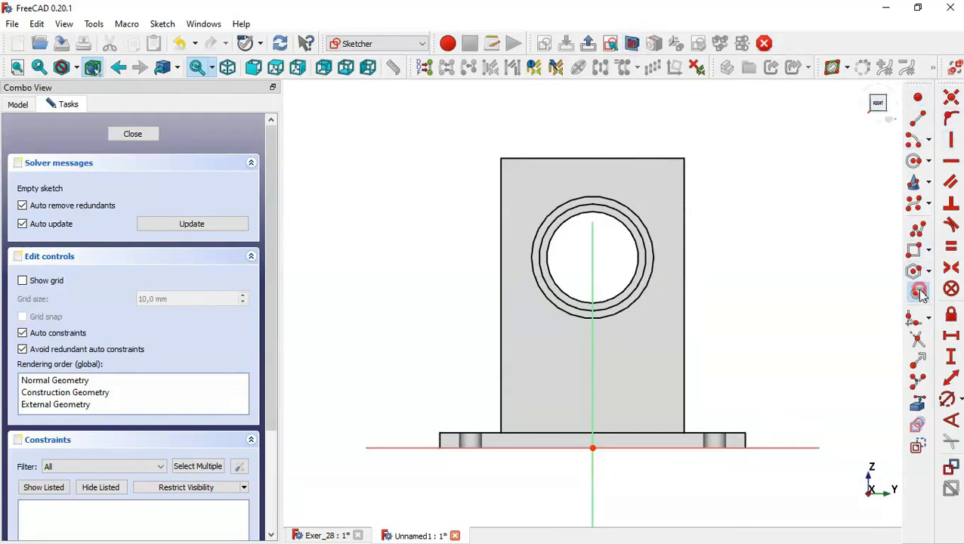
{"action": "left_click", "coordinate": [597, 119]}
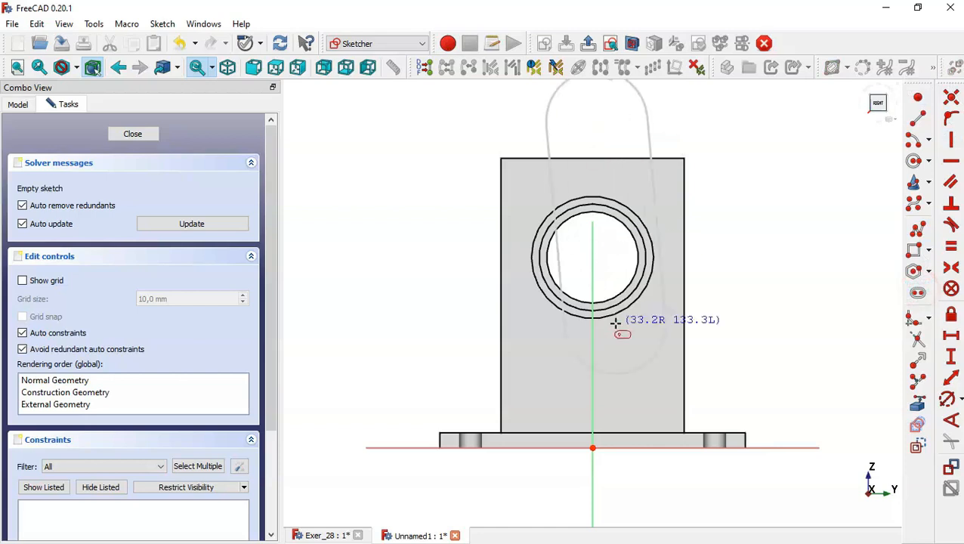
{"action": "left_click", "coordinate": [593, 375]}
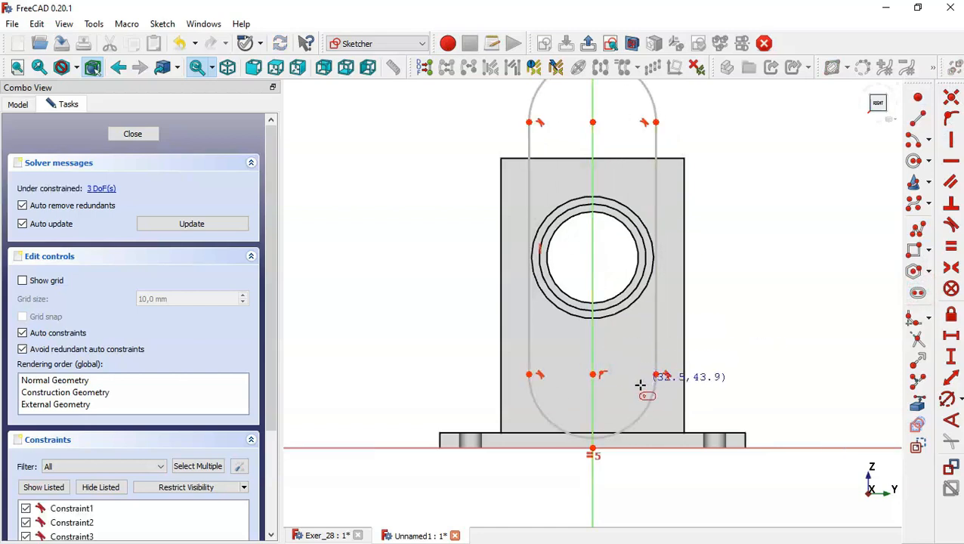
{"action": "scroll", "coordinate": [642, 385], "scroll_direction": "down", "scroll_amount": 3}
{"action": "scroll", "coordinate": [663, 276], "scroll_direction": "up", "scroll_amount": 3}
{"action": "key", "text": "Escape"}
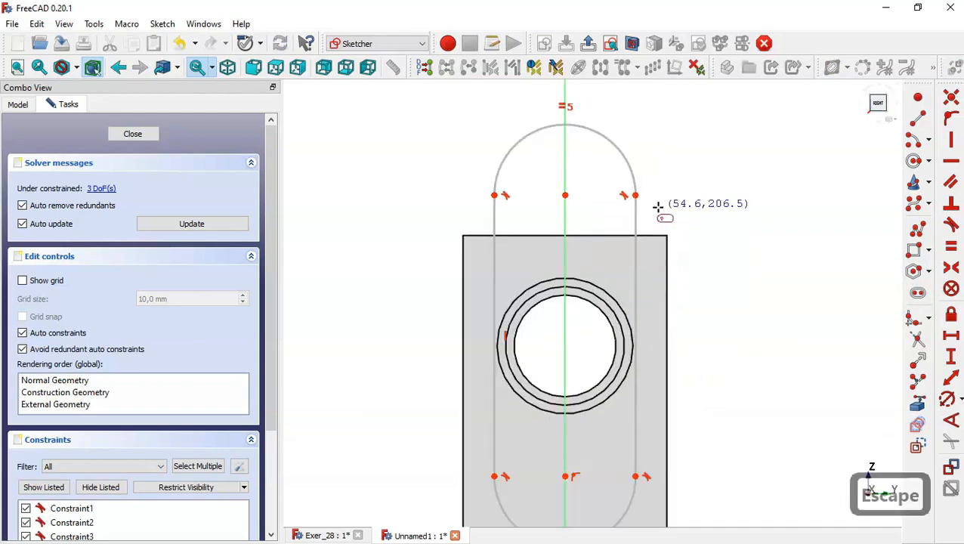
{"action": "left_click", "coordinate": [625, 157]}
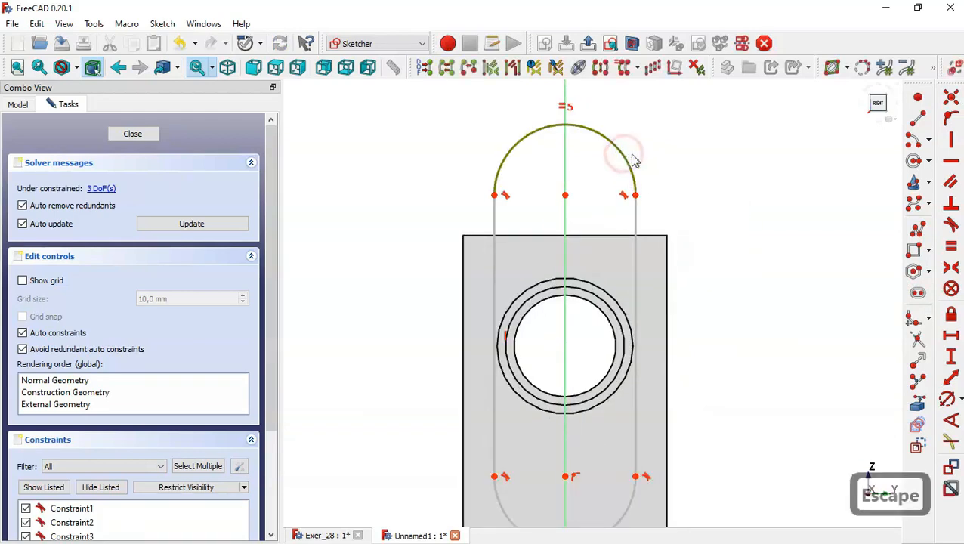
{"action": "key", "text": "Delete"}
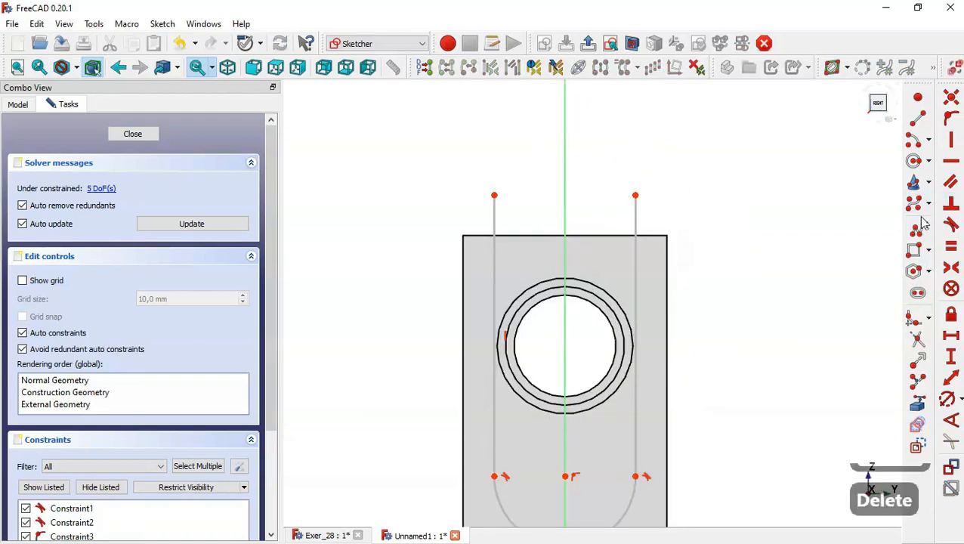
Draw a stepped polyline across the slot's open upper end, forming a central neck about 28 mm wide between two shoulders.
{"action": "left_click", "coordinate": [918, 226]}
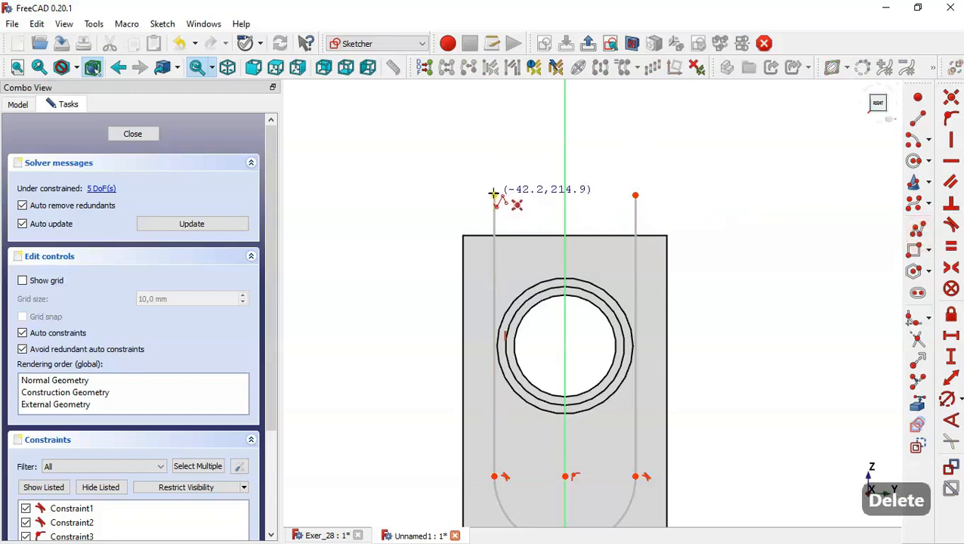
{"action": "left_click", "coordinate": [494, 193]}
{"action": "left_click", "coordinate": [543, 191]}
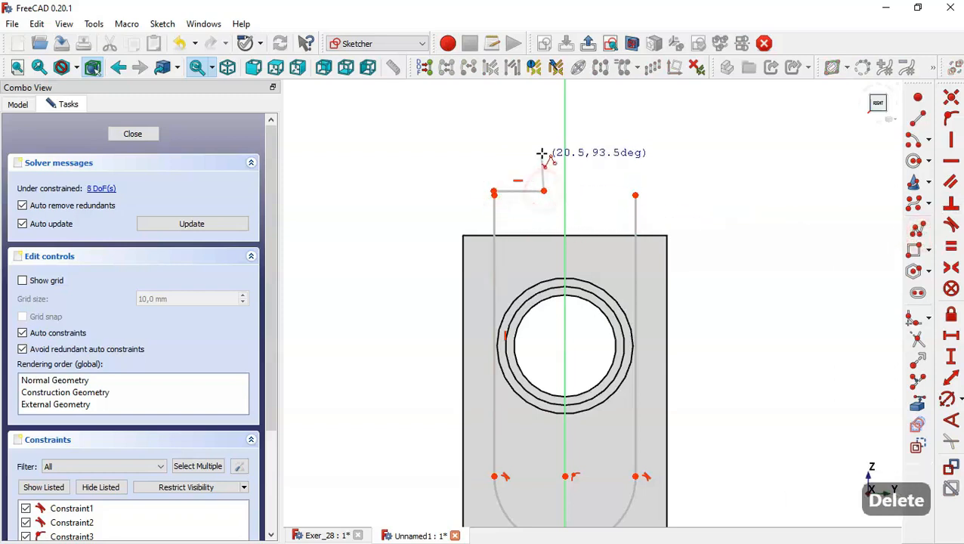
{"action": "left_click", "coordinate": [544, 134]}
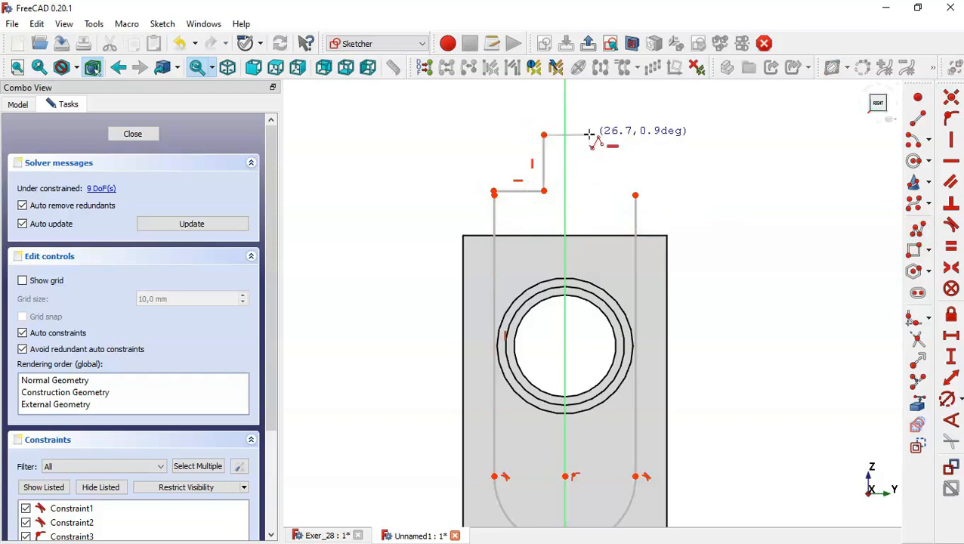
{"action": "left_click", "coordinate": [591, 134]}
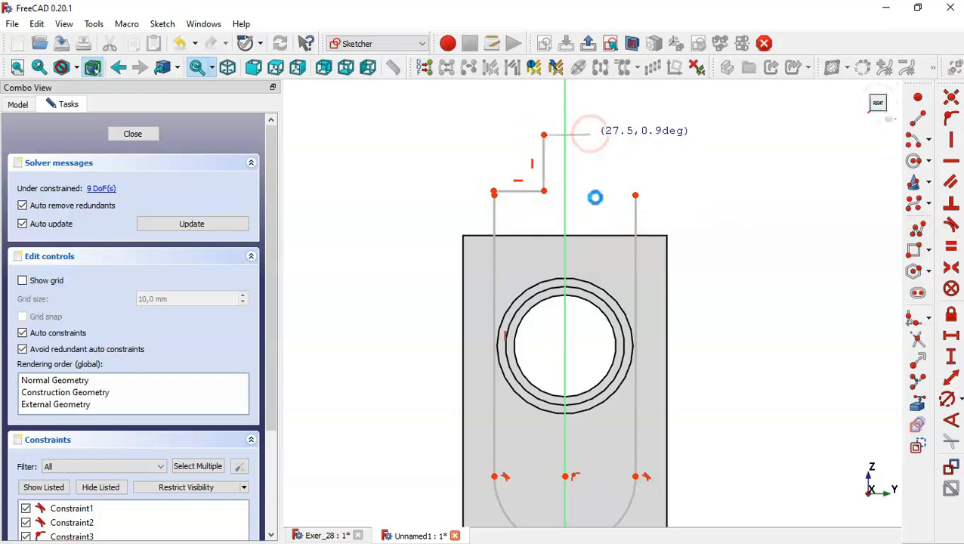
{"action": "left_click", "coordinate": [591, 190]}
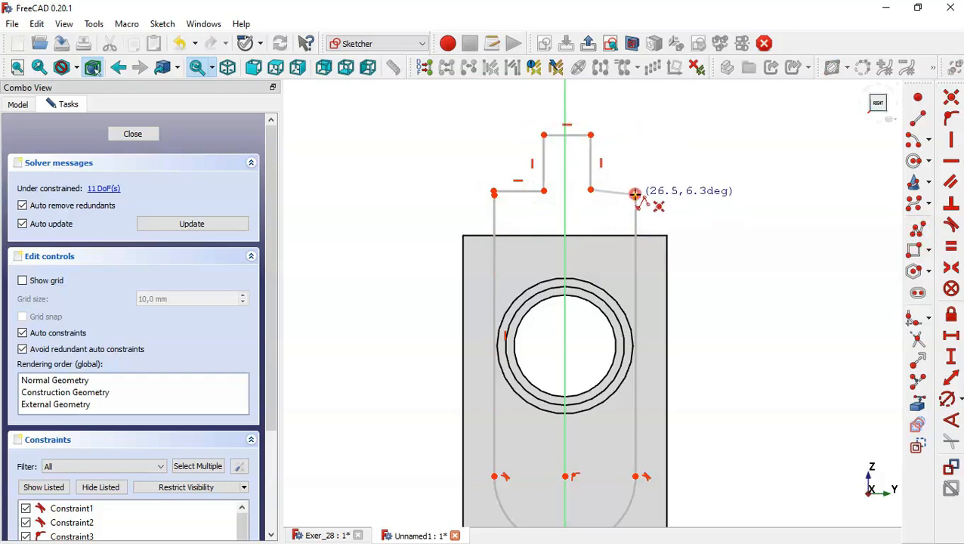
{"action": "left_click", "coordinate": [635, 195]}
{"action": "key", "text": "Escape"}
{"action": "key", "text": "Escape"}
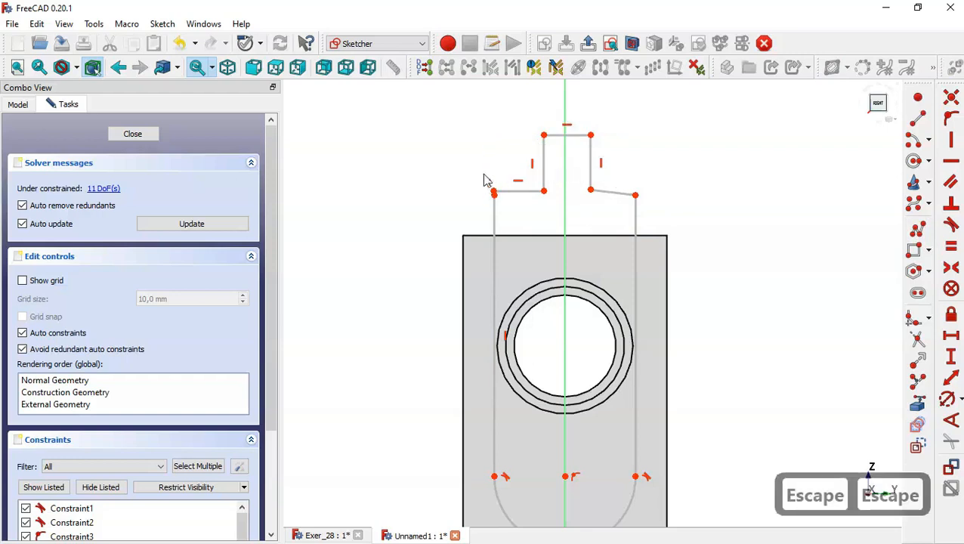
Make the polyline's -Y end coincident with the slot's side line and constrain the +Y shoulder horizontal.
{"action": "left_click_drag", "start_coordinate": [478, 180], "coordinate": [511, 210]}
{"action": "left_click", "coordinate": [951, 102]}
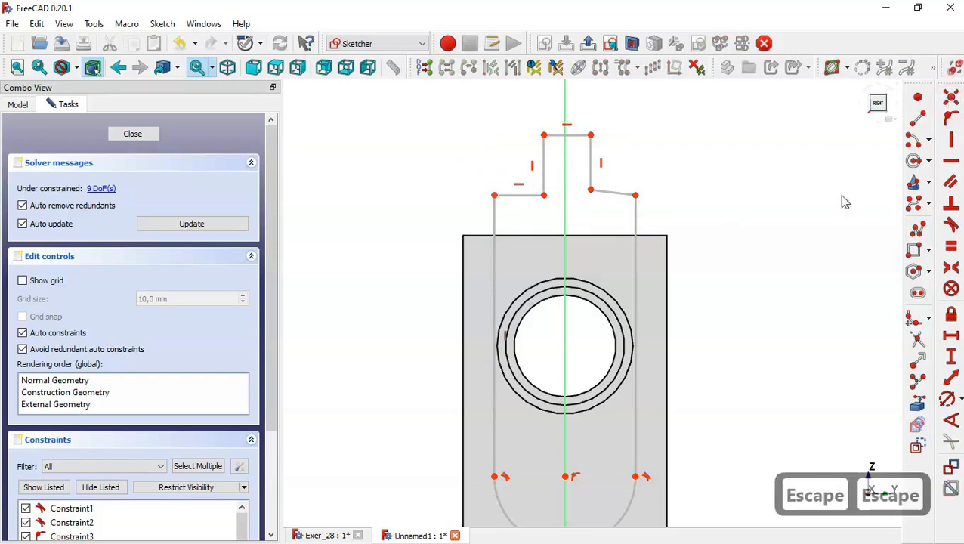
{"action": "left_click", "coordinate": [949, 169]}
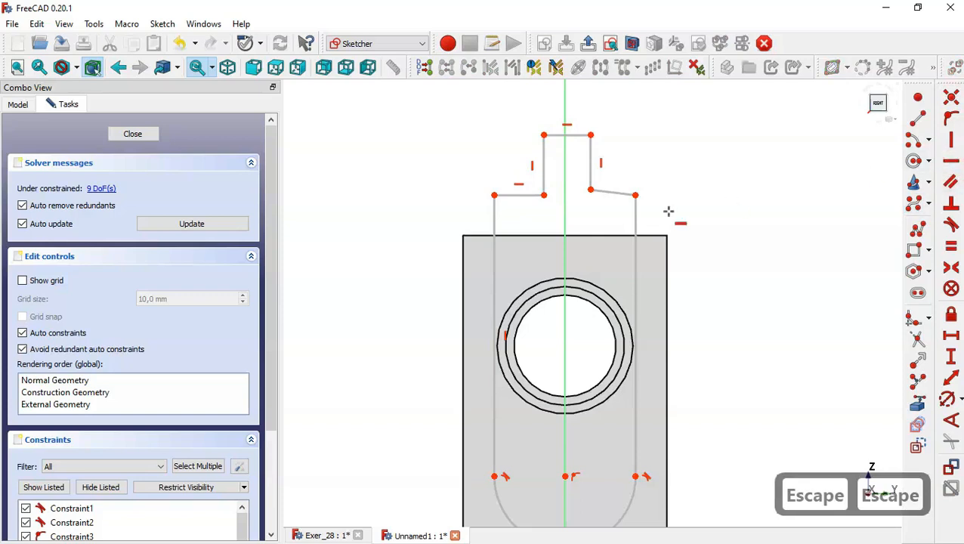
{"action": "left_click", "coordinate": [610, 192]}
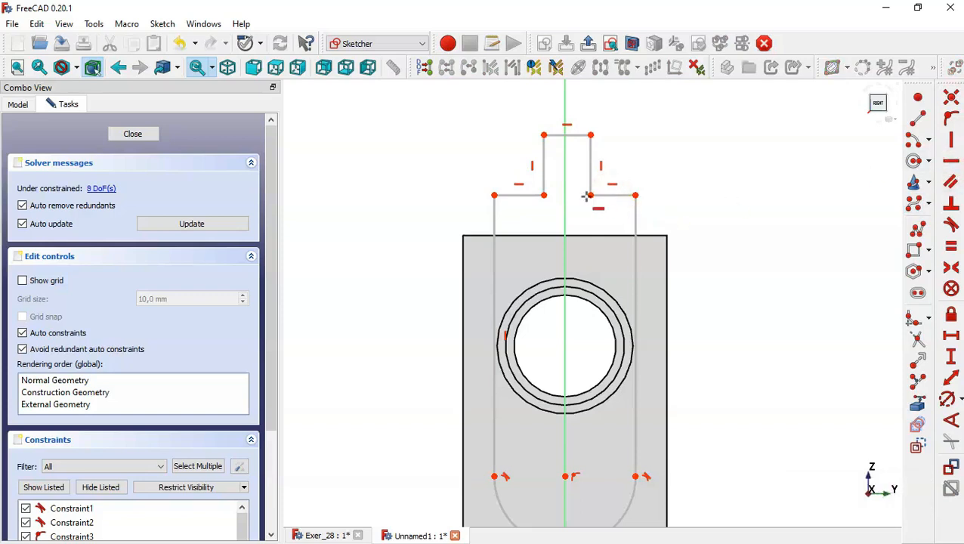
Align the neck's two lower corners horizontally and make them symmetric about the vertical axis.
{"action": "left_click", "coordinate": [591, 195]}
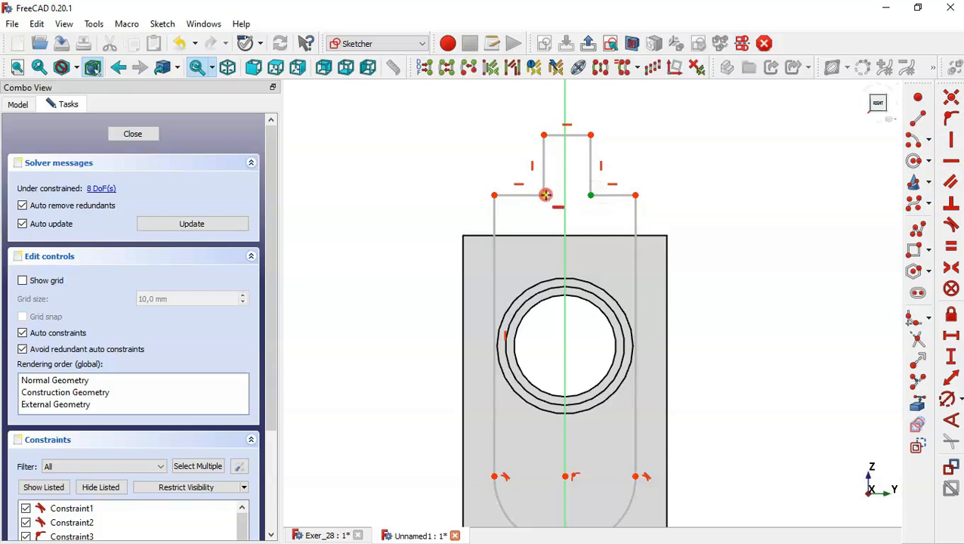
{"action": "left_click", "coordinate": [545, 195]}
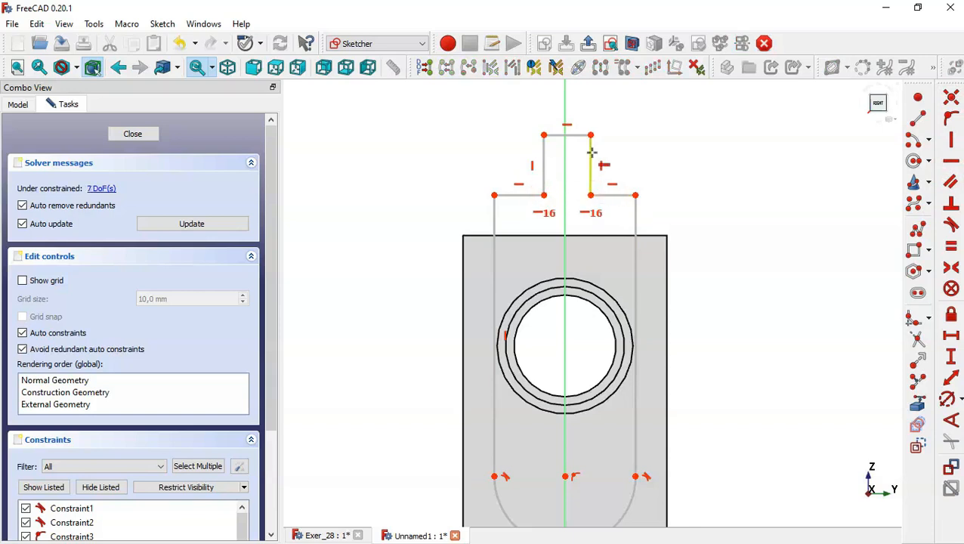
{"action": "left_click", "coordinate": [951, 269]}
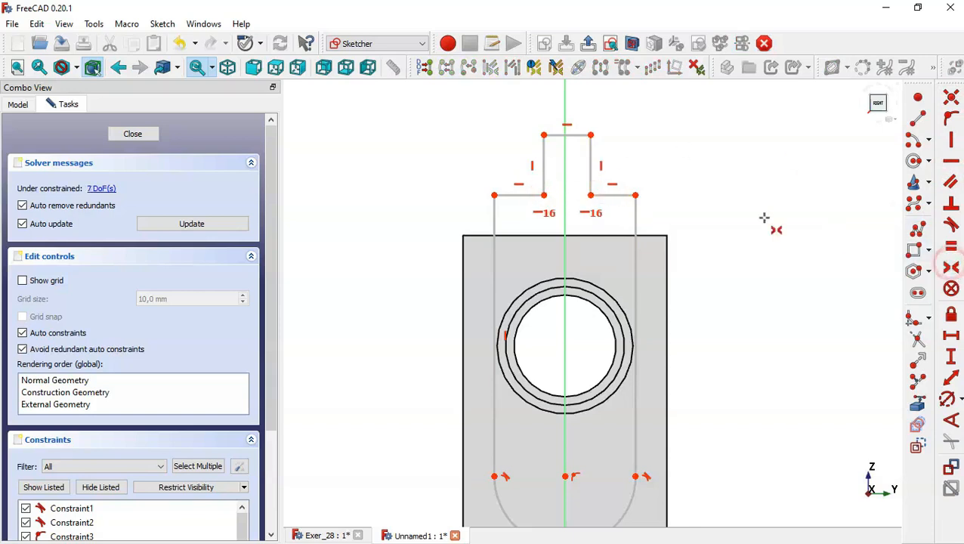
{"action": "left_click", "coordinate": [590, 195]}
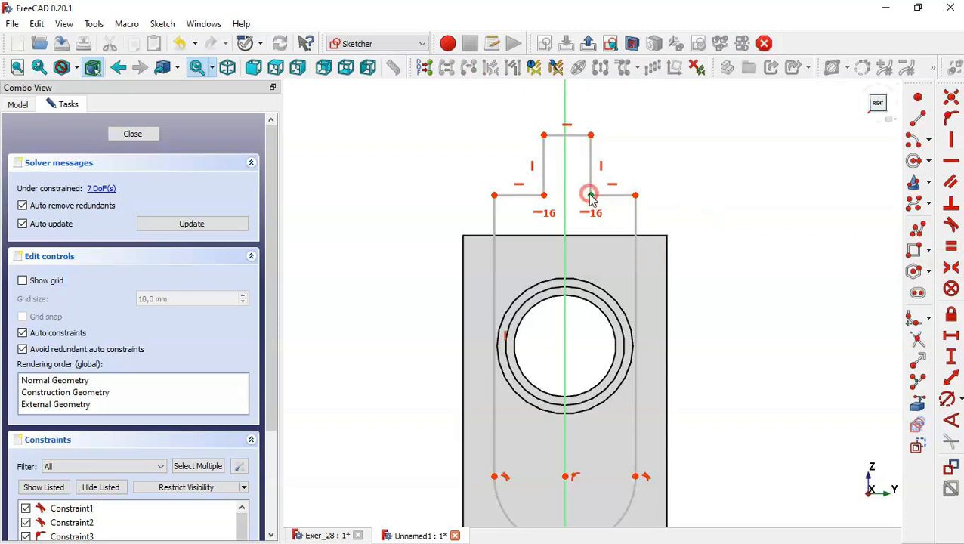
{"action": "left_click", "coordinate": [544, 194]}
{"action": "left_click", "coordinate": [564, 192]}
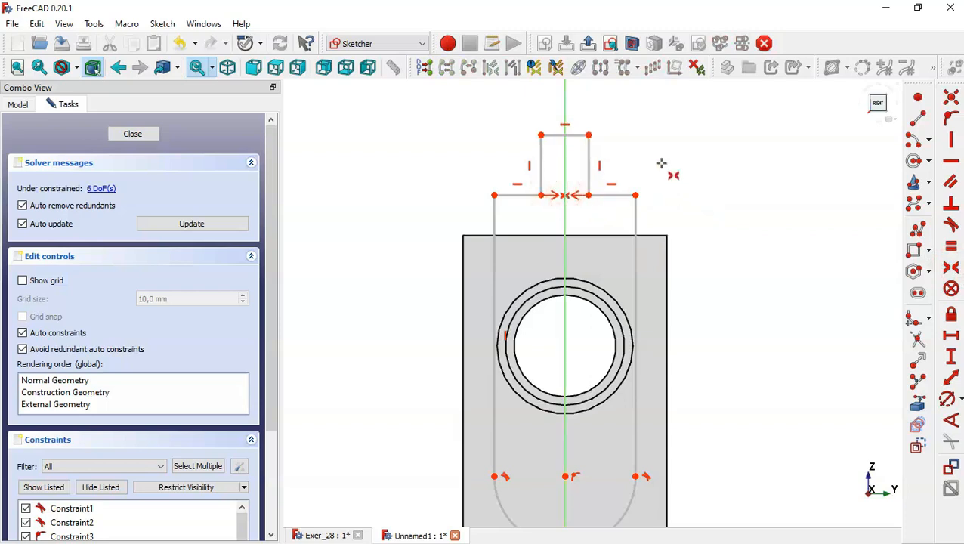
Examine the Exer_28 reference for the inner cavity's radius, opening width and depth dimensions, and return to the sketch.
{"action": "scroll", "coordinate": [652, 153], "scroll_direction": "down", "scroll_amount": 3}
{"action": "scroll", "coordinate": [666, 269], "scroll_direction": "up", "scroll_amount": 3}
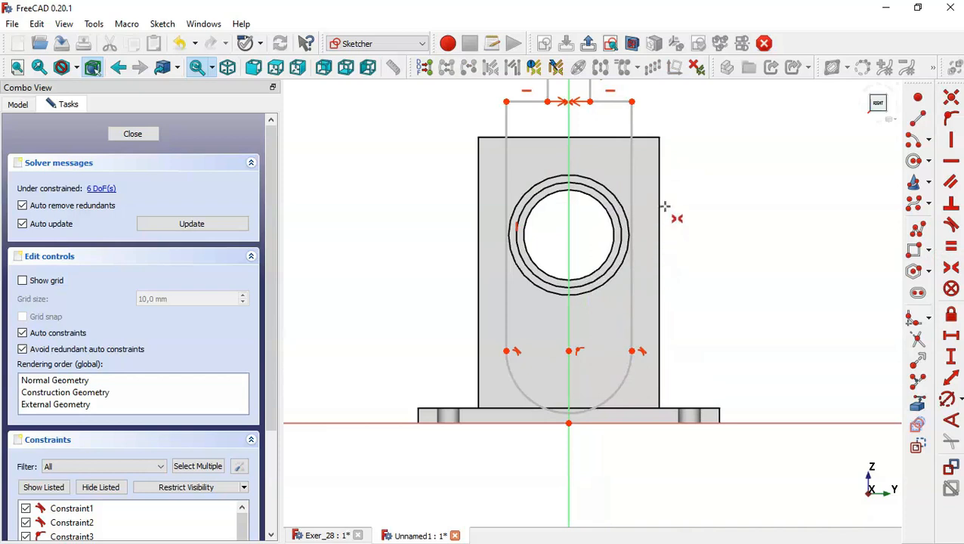
{"action": "scroll", "coordinate": [593, 315], "scroll_direction": "down", "scroll_amount": 1}
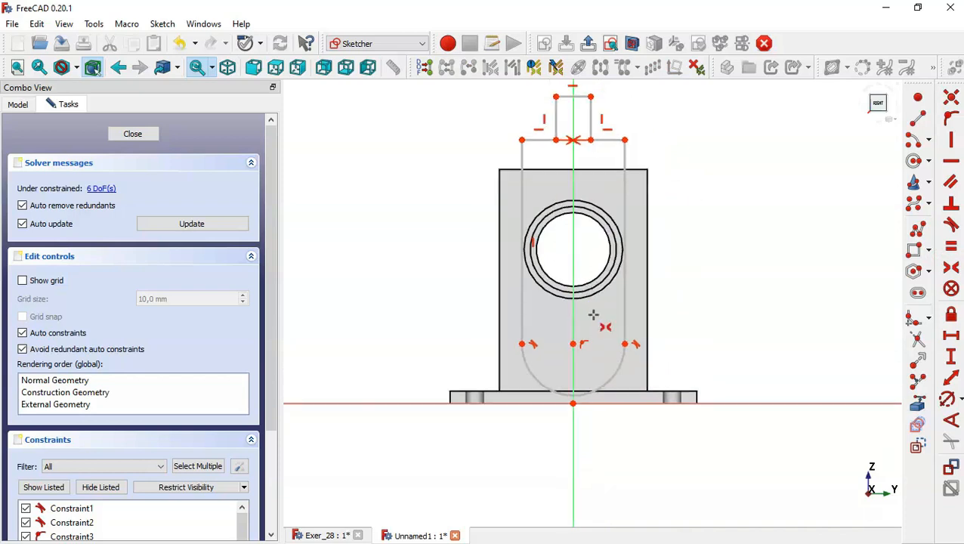
{"action": "left_click", "coordinate": [303, 538]}
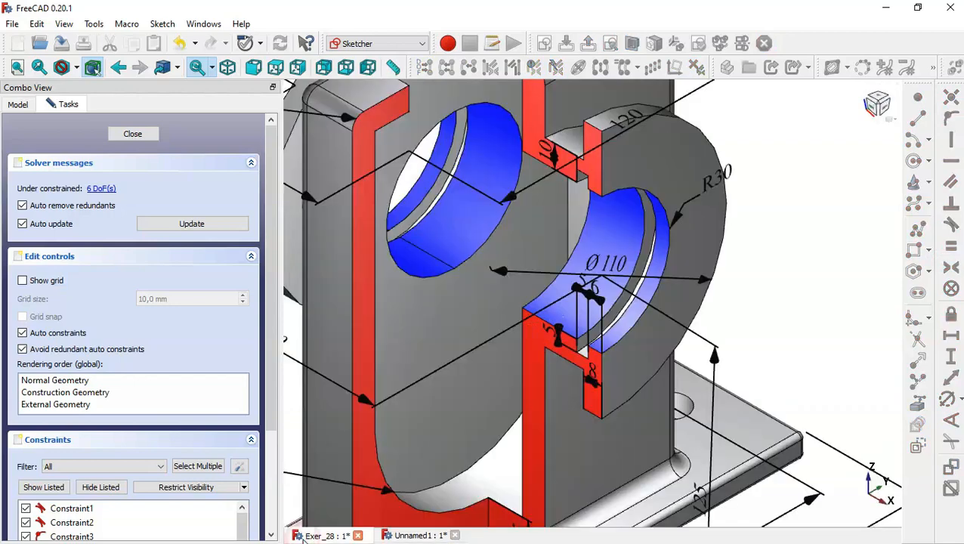
{"action": "scroll", "coordinate": [643, 324], "scroll_direction": "down", "scroll_amount": 4}
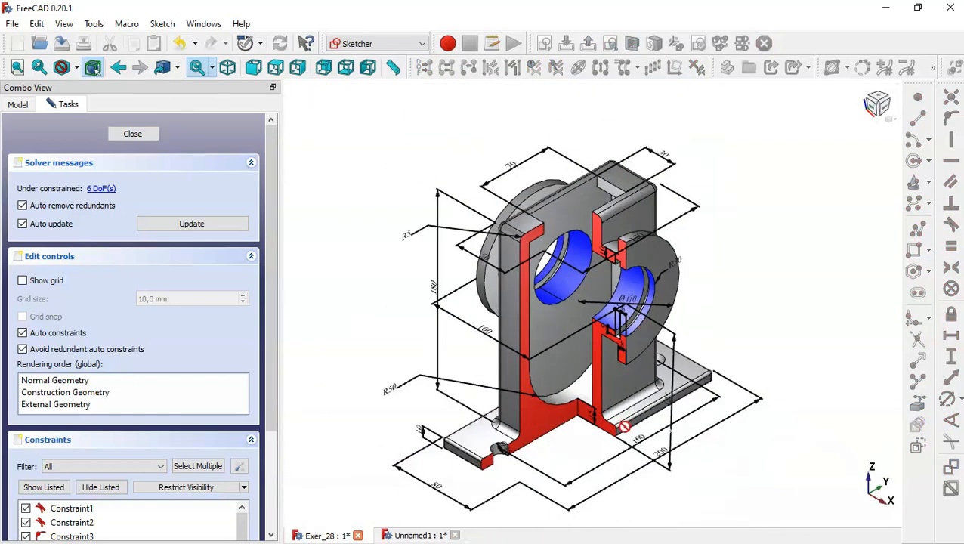
{"action": "scroll", "coordinate": [621, 425], "scroll_direction": "up", "scroll_amount": 3}
{"action": "scroll", "coordinate": [627, 436], "scroll_direction": "up", "scroll_amount": 1}
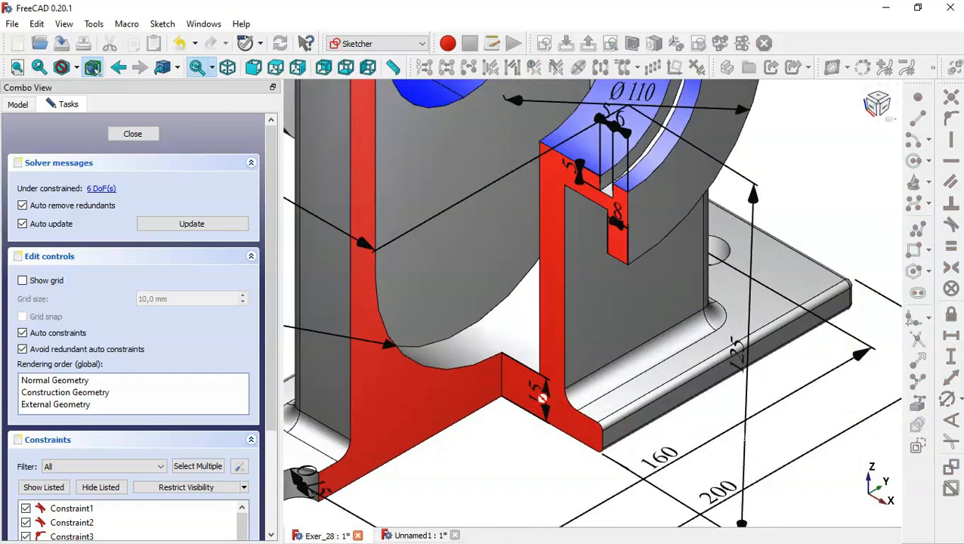
{"action": "scroll", "coordinate": [555, 450], "scroll_direction": "down", "scroll_amount": 2}
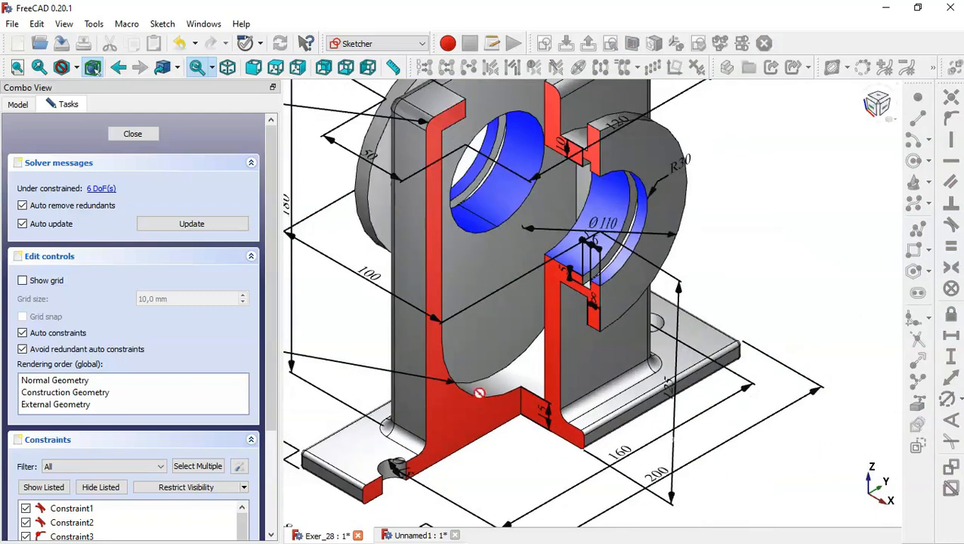
{"action": "scroll", "coordinate": [511, 388], "scroll_direction": "down", "scroll_amount": 2}
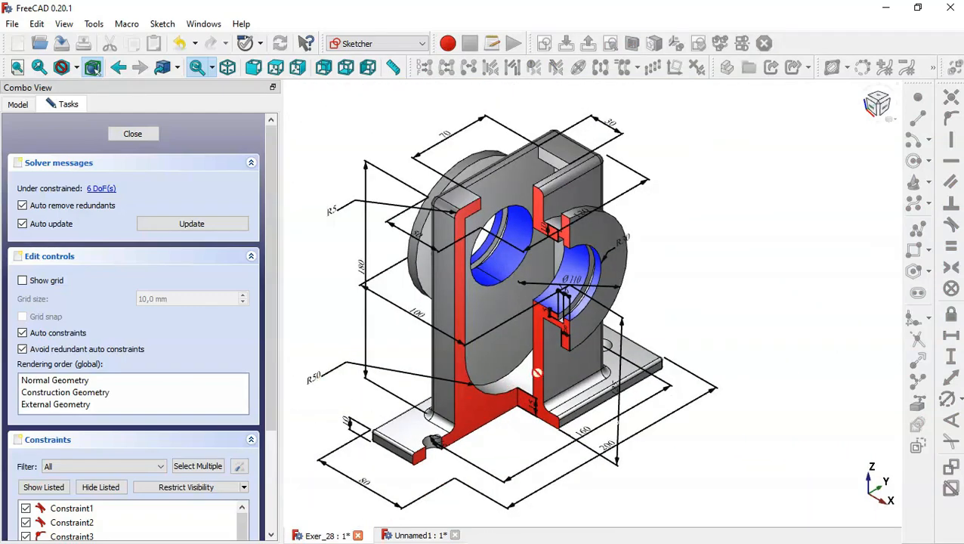
{"action": "scroll", "coordinate": [548, 304], "scroll_direction": "down", "scroll_amount": 1}
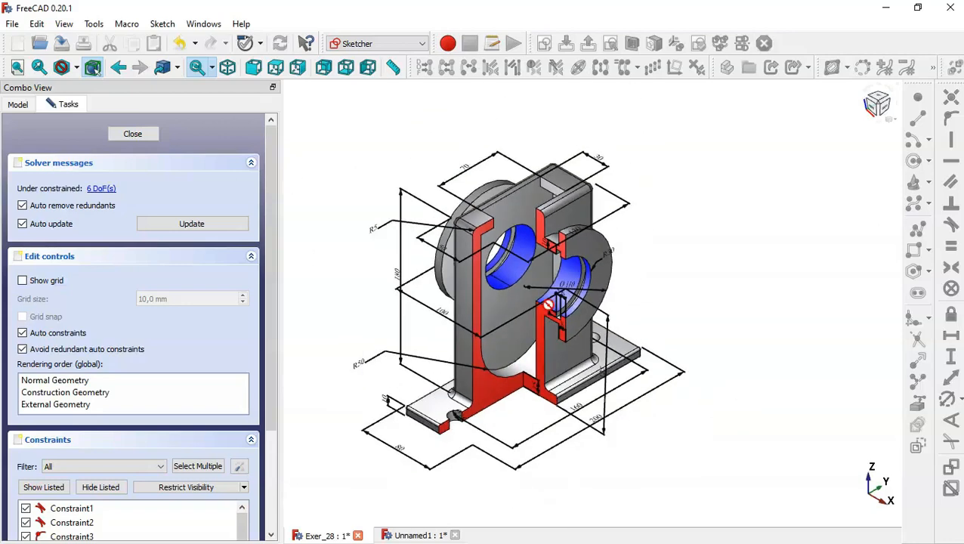
{"action": "scroll", "coordinate": [516, 215], "scroll_direction": "up", "scroll_amount": 3}
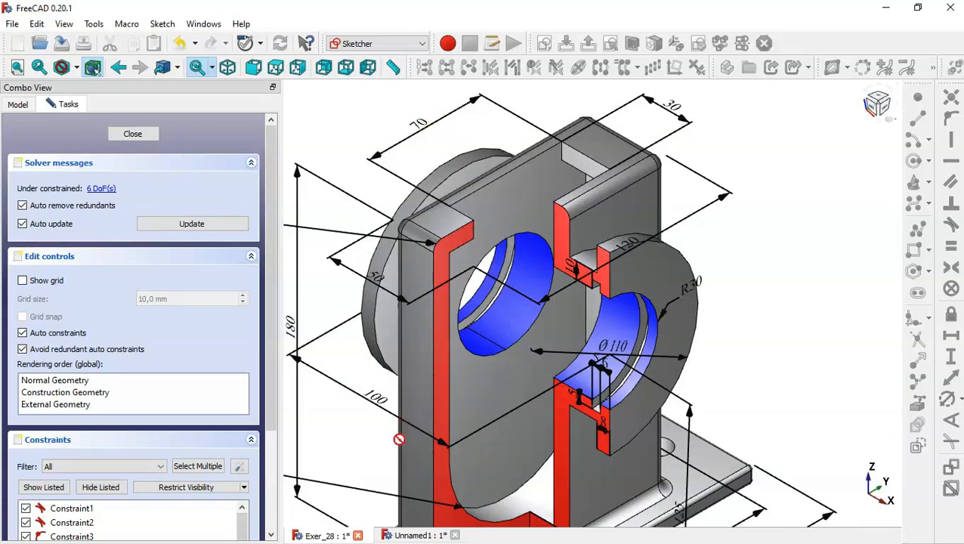
{"action": "left_click", "coordinate": [416, 535]}
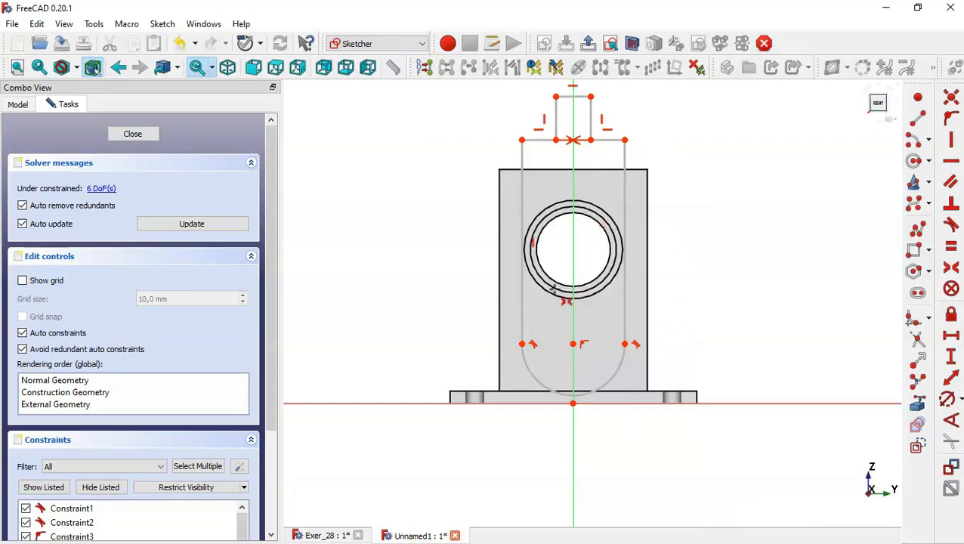
Set the slot's lower arc radius to 50 mm and constrain the +Y side line vertical.
{"action": "scroll", "coordinate": [555, 290], "scroll_direction": "down", "scroll_amount": 1}
{"action": "scroll", "coordinate": [641, 161], "scroll_direction": "down", "scroll_amount": 2}
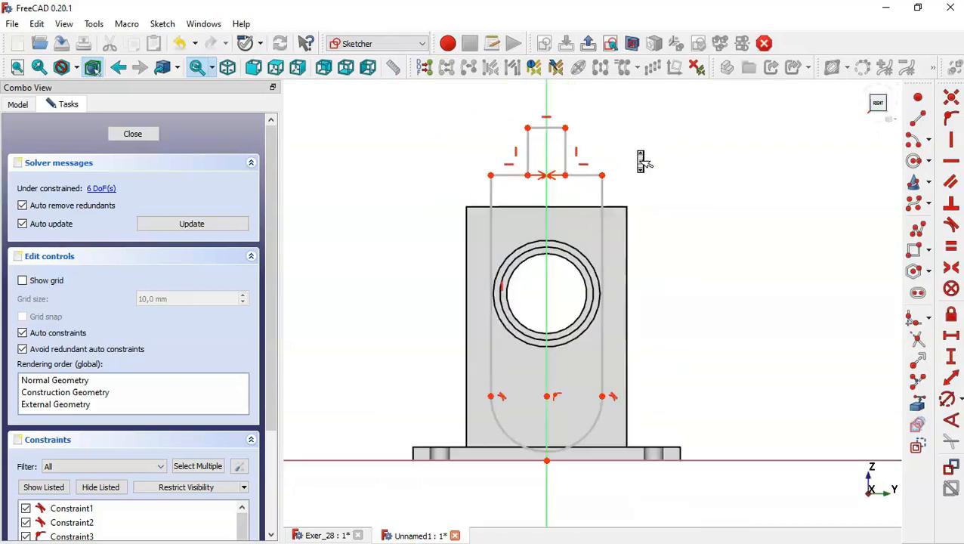
{"action": "left_click", "coordinate": [946, 398]}
{"action": "left_click", "coordinate": [574, 440]}
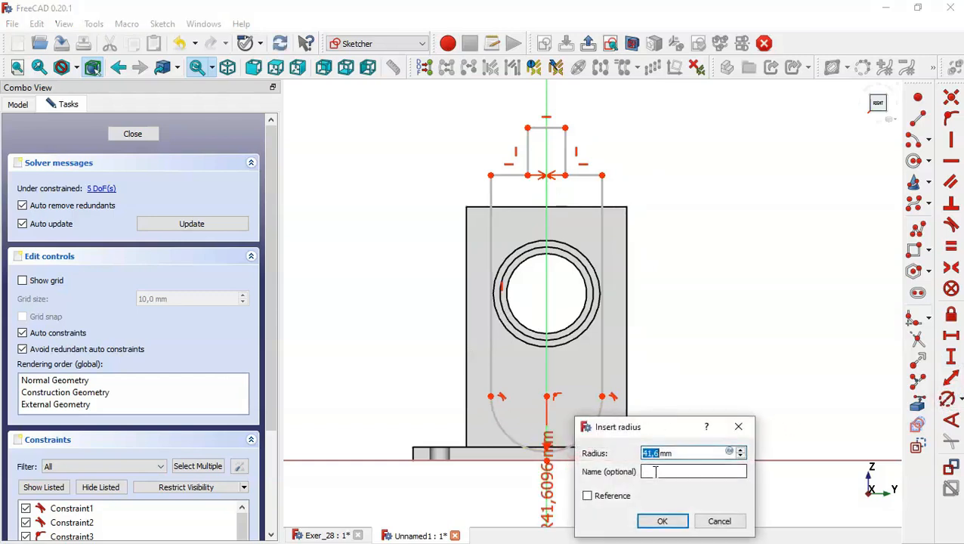
{"action": "type", "text": "50"}
{"action": "key", "text": "Return"}
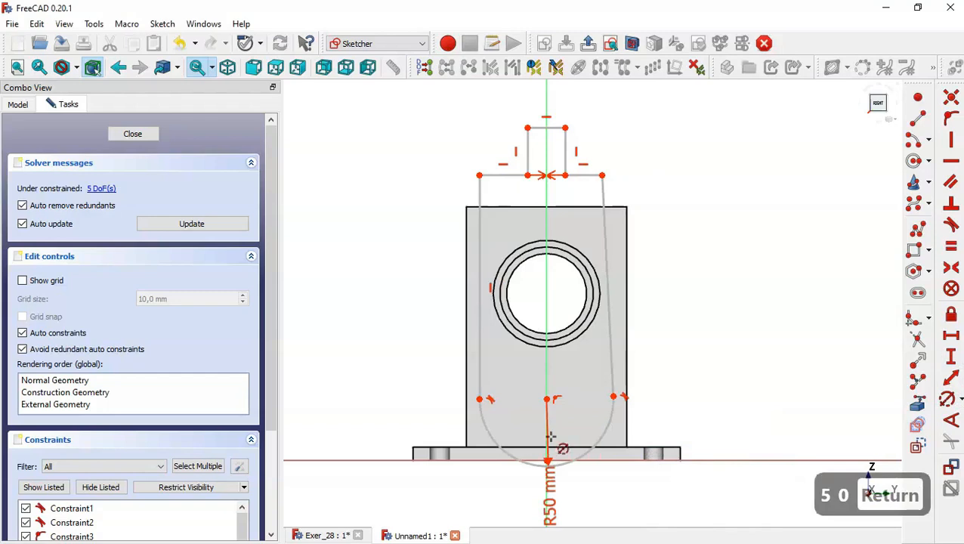
{"action": "left_click", "coordinate": [951, 139]}
{"action": "left_click", "coordinate": [605, 260]}
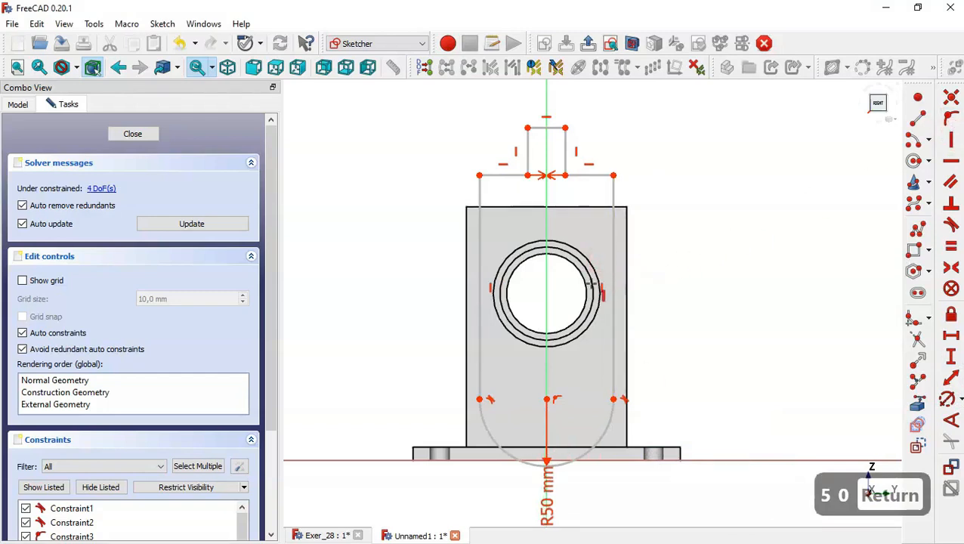
Set the horizontal length of the neck's upper edge to 70 mm.
{"action": "scroll", "coordinate": [593, 283], "scroll_direction": "up", "scroll_amount": 1}
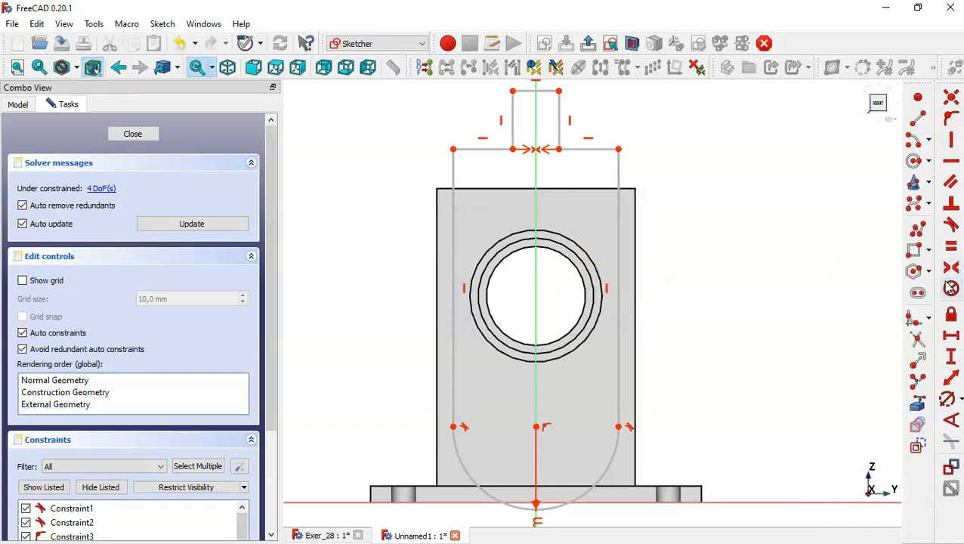
{"action": "left_click", "coordinate": [952, 336]}
{"action": "left_click", "coordinate": [544, 90]}
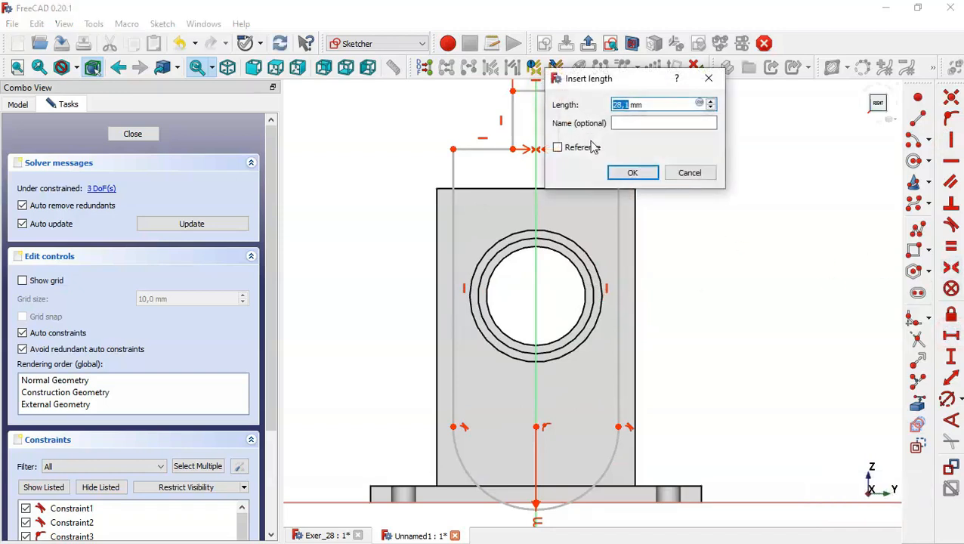
{"action": "type", "text": "70"}
{"action": "key", "text": "Return"}
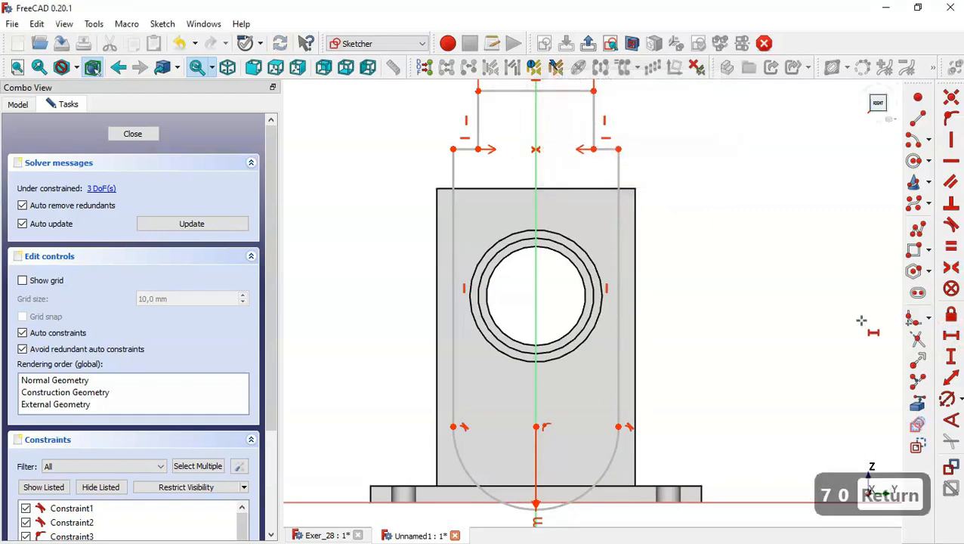
Project the upright's upper edge into the sketch as external geometry and move the neck's shoulders below that edge.
{"action": "left_click", "coordinate": [917, 404]}
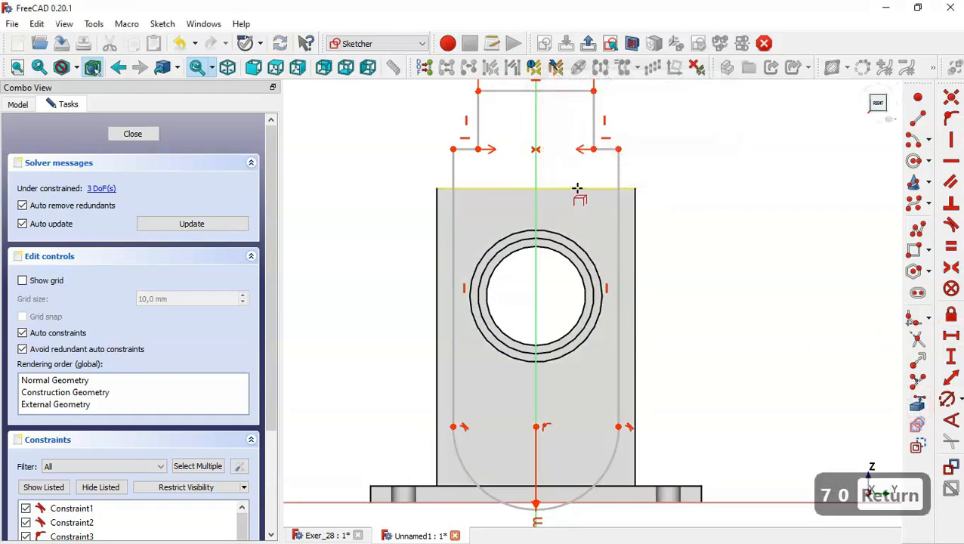
{"action": "left_click", "coordinate": [576, 189]}
{"action": "key", "text": "Escape"}
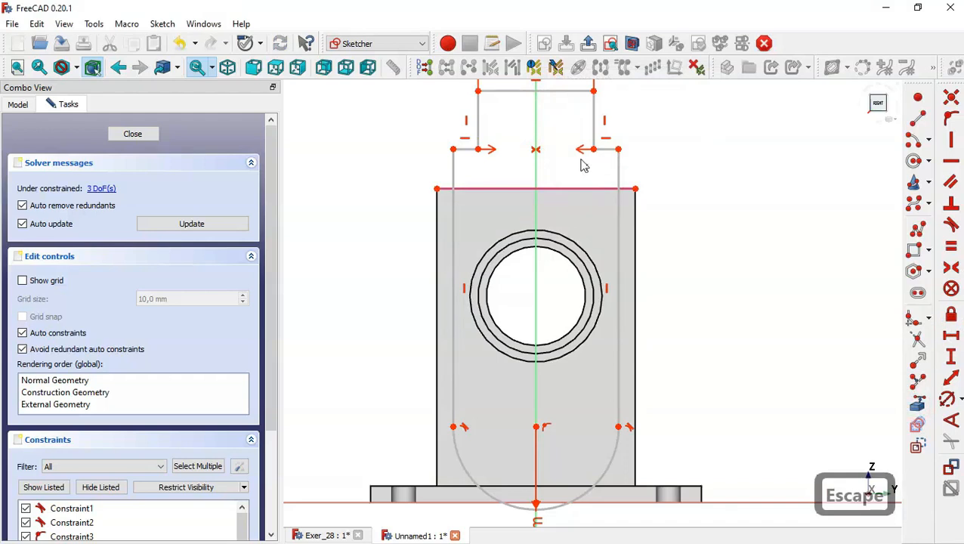
{"action": "left_click_drag", "start_coordinate": [594, 154], "coordinate": [605, 228]}
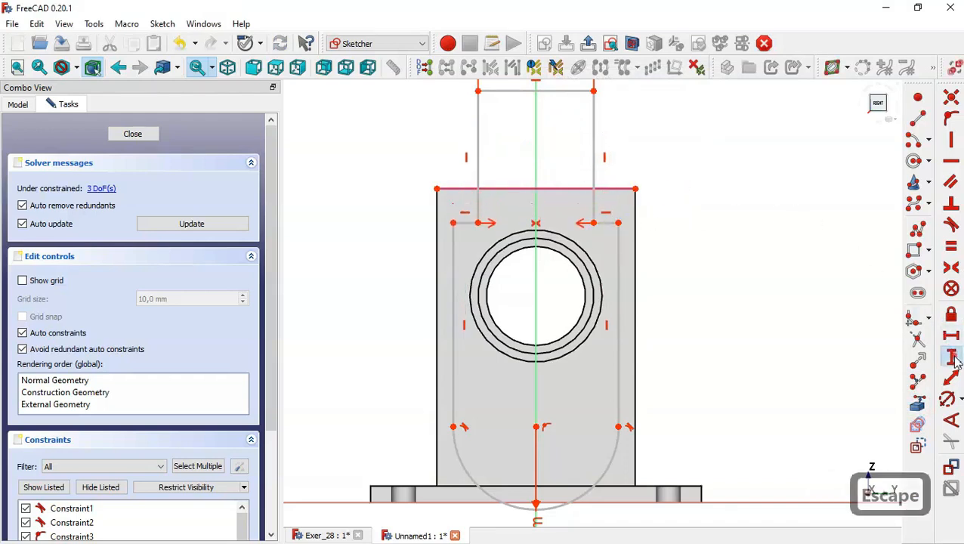
Set the vertical distance between the cavity's shoulder and the upright's upper edge to 10 mm.
{"action": "left_click", "coordinate": [953, 358]}
{"action": "left_click", "coordinate": [619, 222]}
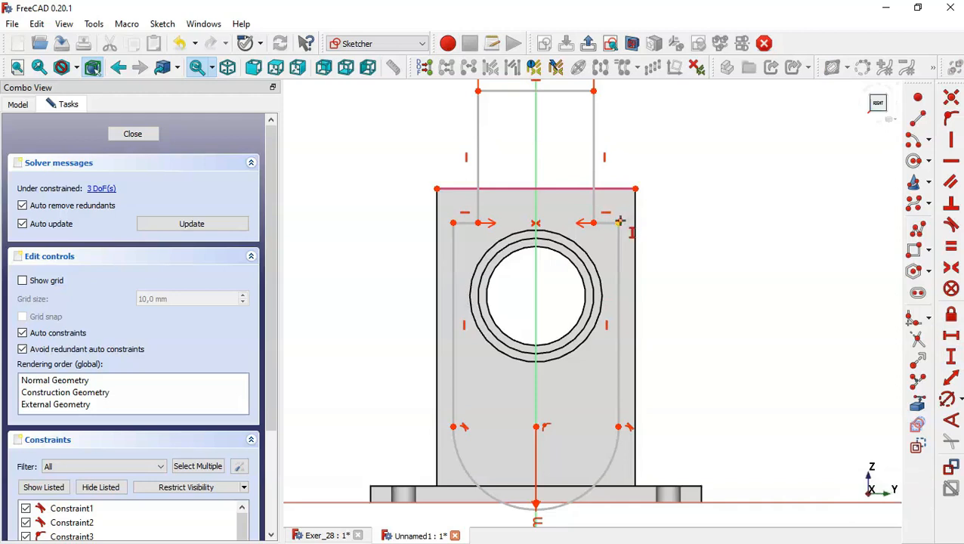
{"action": "left_click", "coordinate": [634, 189]}
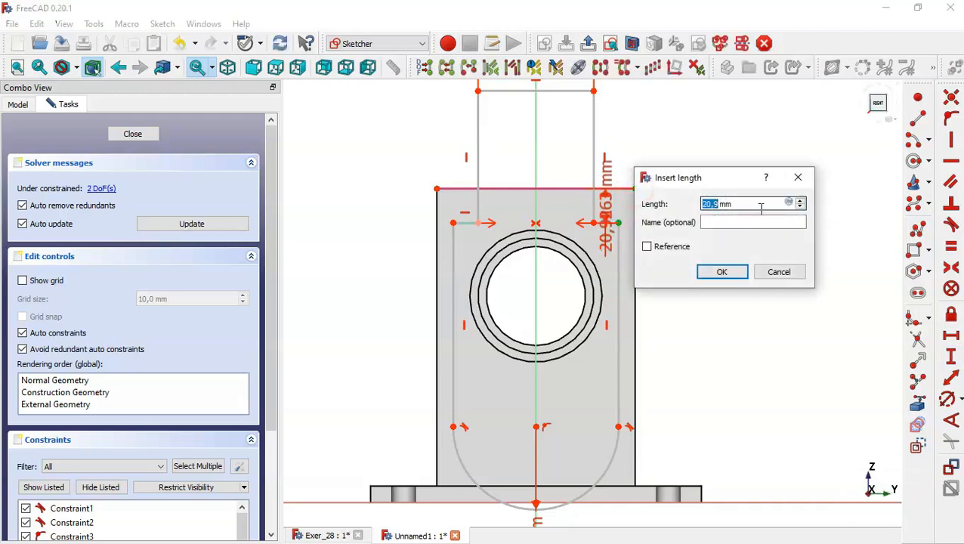
{"action": "type", "text": "10"}
{"action": "key", "text": "Return"}
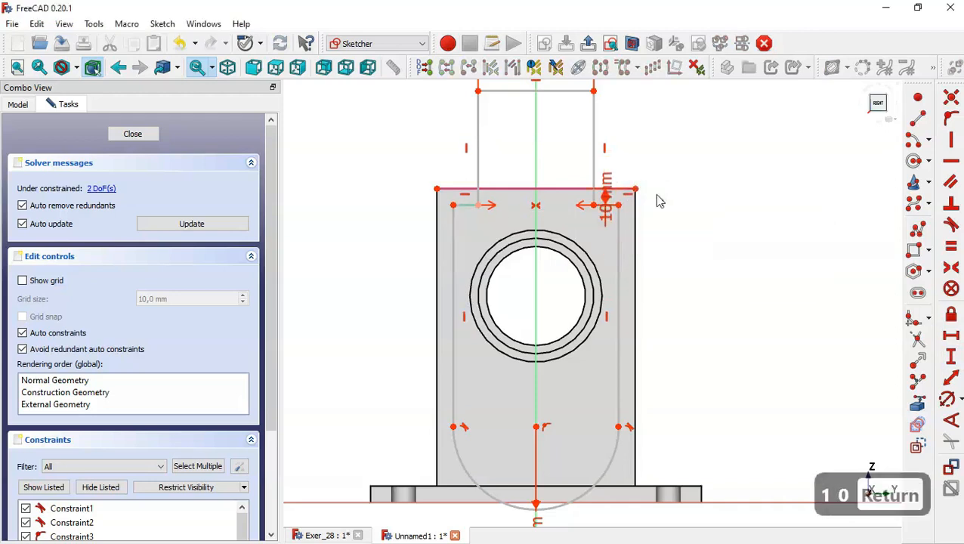
{"action": "scroll", "coordinate": [530, 123], "scroll_direction": "down", "scroll_amount": 1}
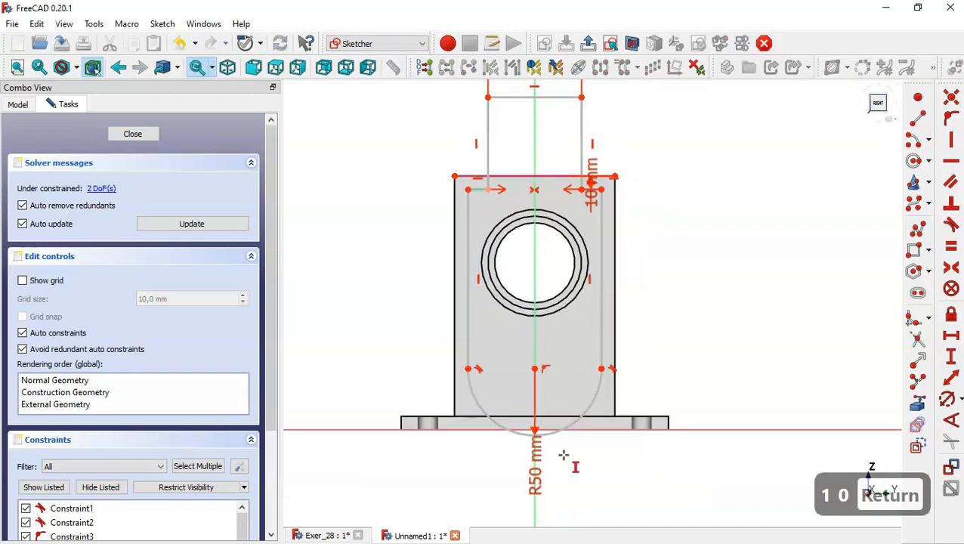
{"action": "scroll", "coordinate": [570, 466], "scroll_direction": "up", "scroll_amount": 2}
{"action": "key", "text": "Escape"}
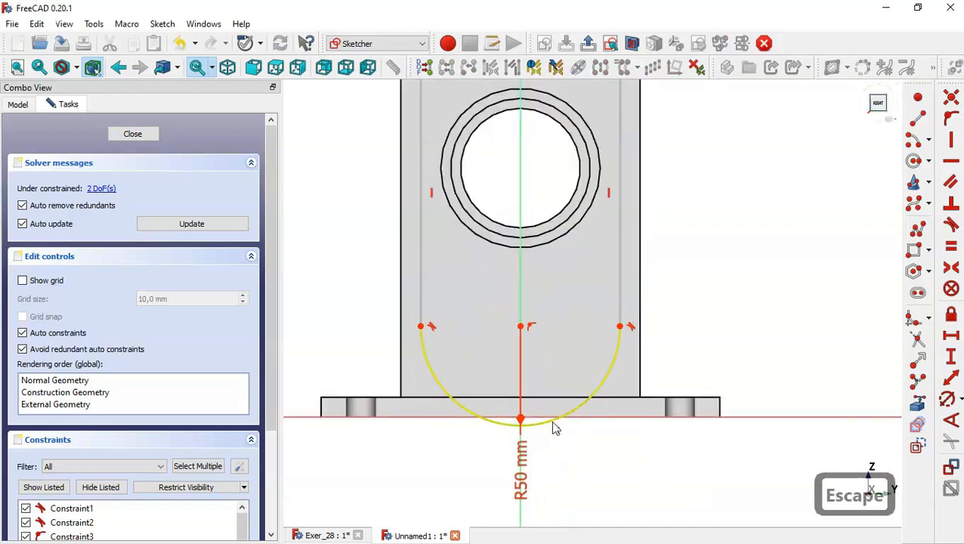
Raise the cavity's lower arc above the base plate and move its radius dimension clear of the profile.
{"action": "left_click_drag", "start_coordinate": [552, 420], "coordinate": [484, 252]}
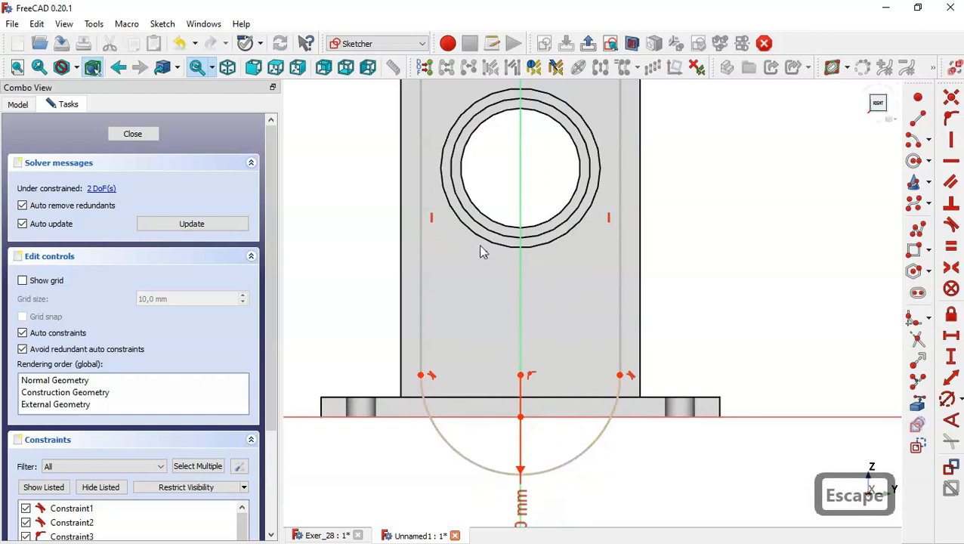
{"action": "left_click_drag", "start_coordinate": [520, 504], "coordinate": [683, 467]}
{"action": "left_click_drag", "start_coordinate": [584, 457], "coordinate": [507, 387]}
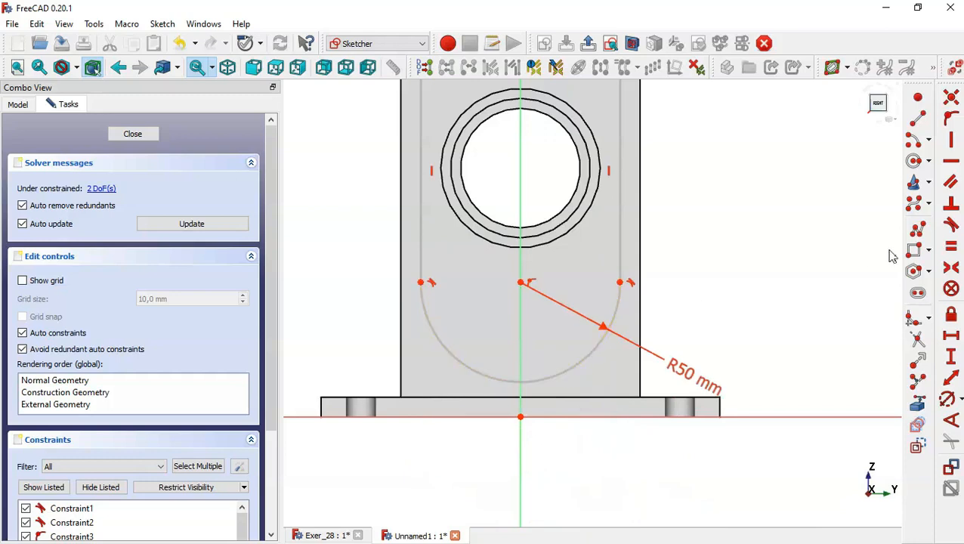
Place a point on the vertical axis below the arc's centre and set it 15 mm above the origin.
{"action": "left_click", "coordinate": [919, 101]}
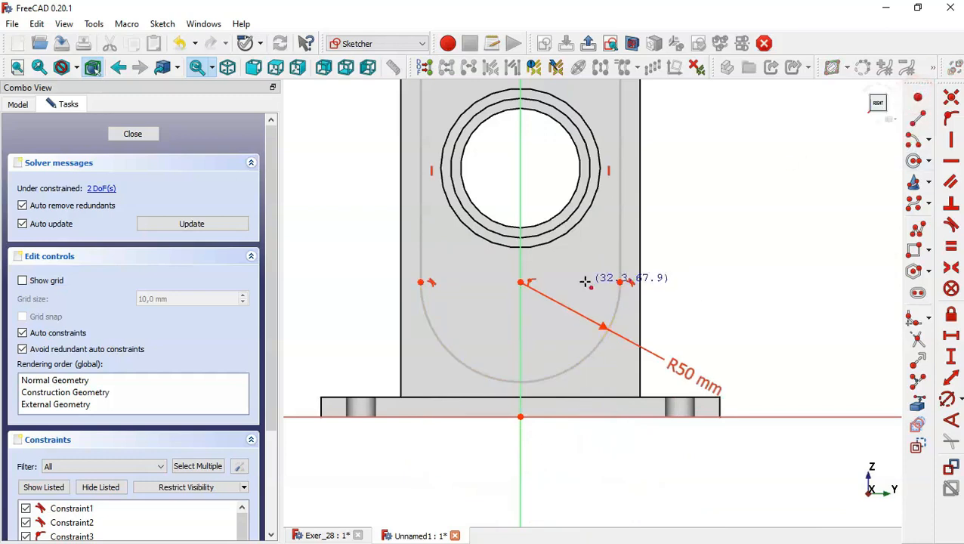
{"action": "left_click", "coordinate": [520, 347]}
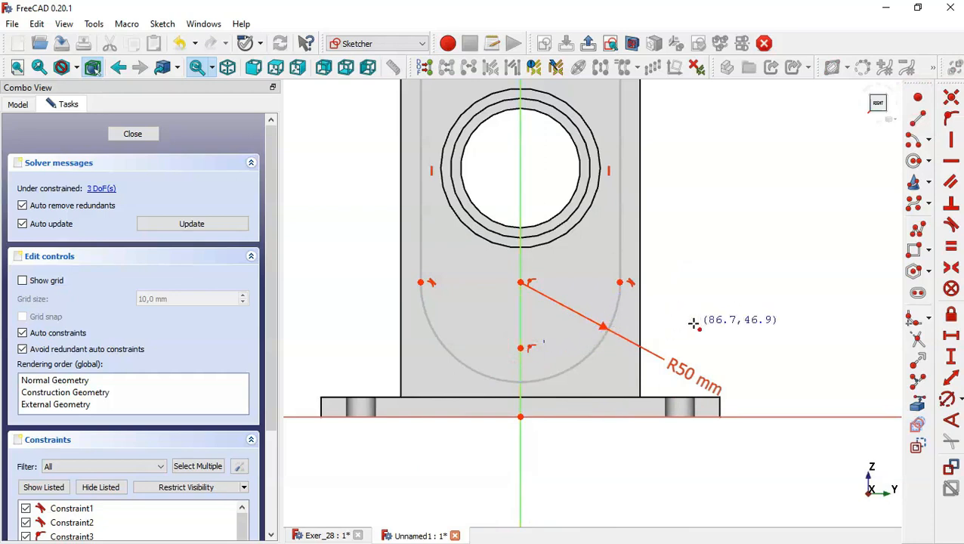
{"action": "left_click", "coordinate": [954, 357]}
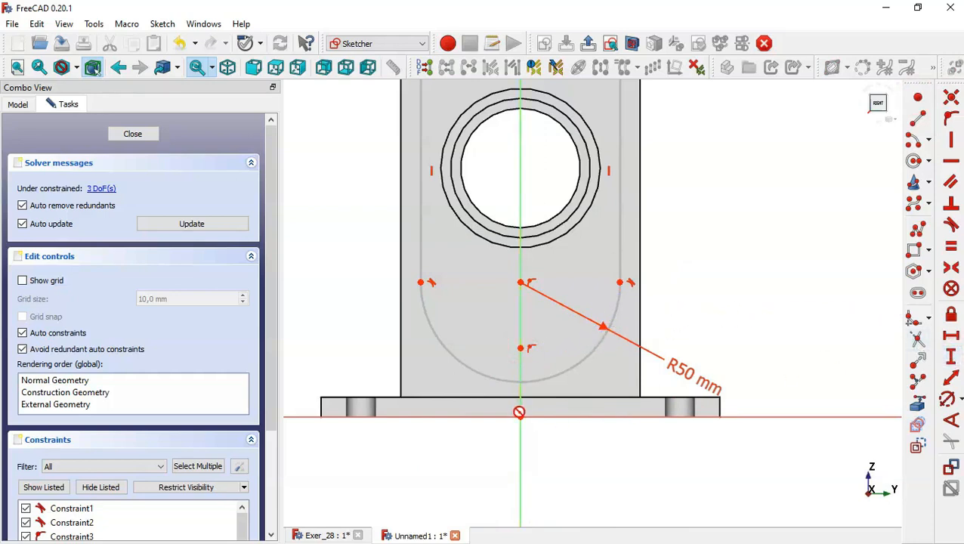
{"action": "left_click", "coordinate": [520, 417]}
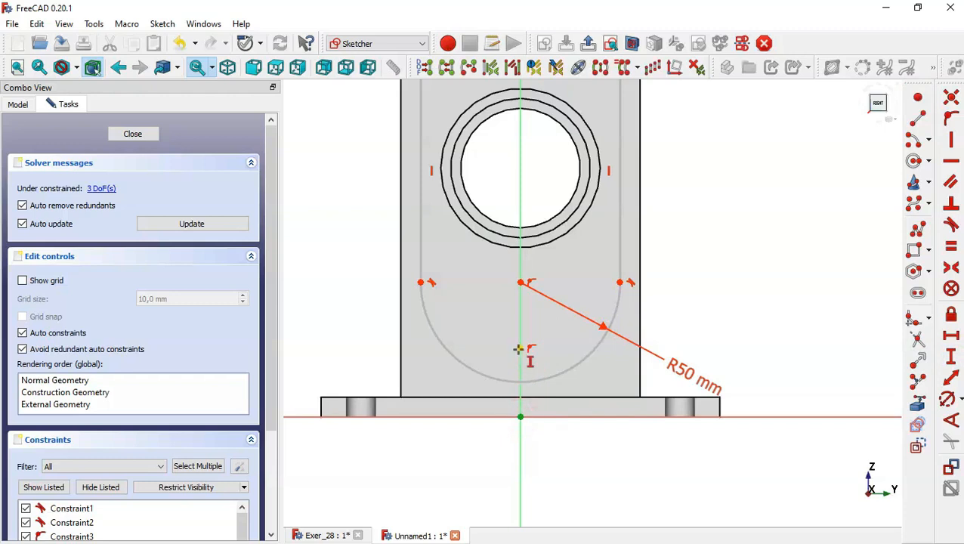
{"action": "left_click", "coordinate": [519, 349]}
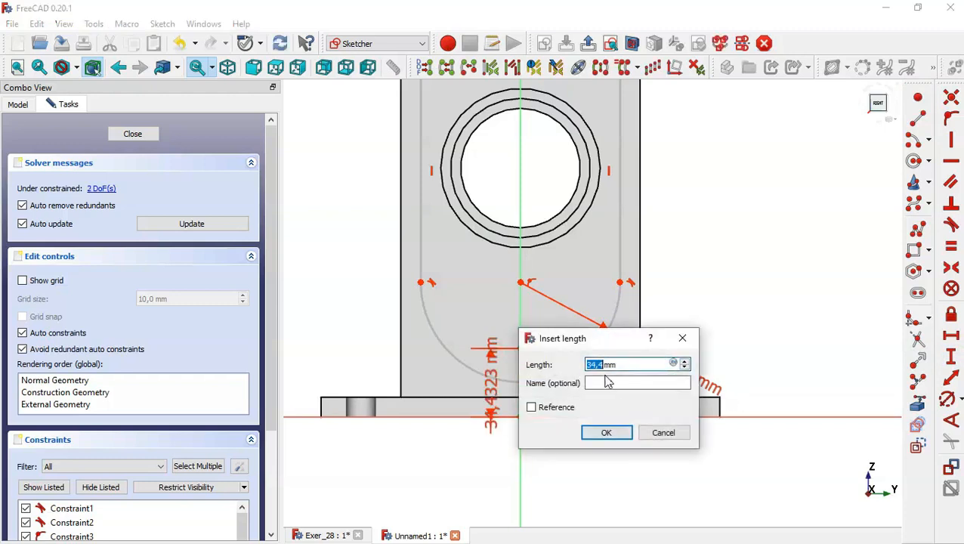
{"action": "type", "text": "15"}
{"action": "key", "text": "Return"}
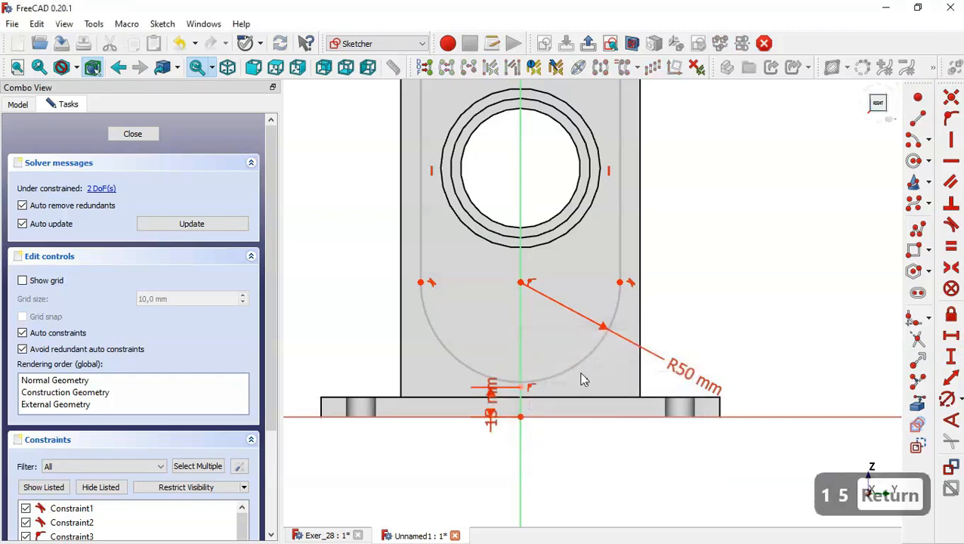
{"action": "key", "text": "Escape"}
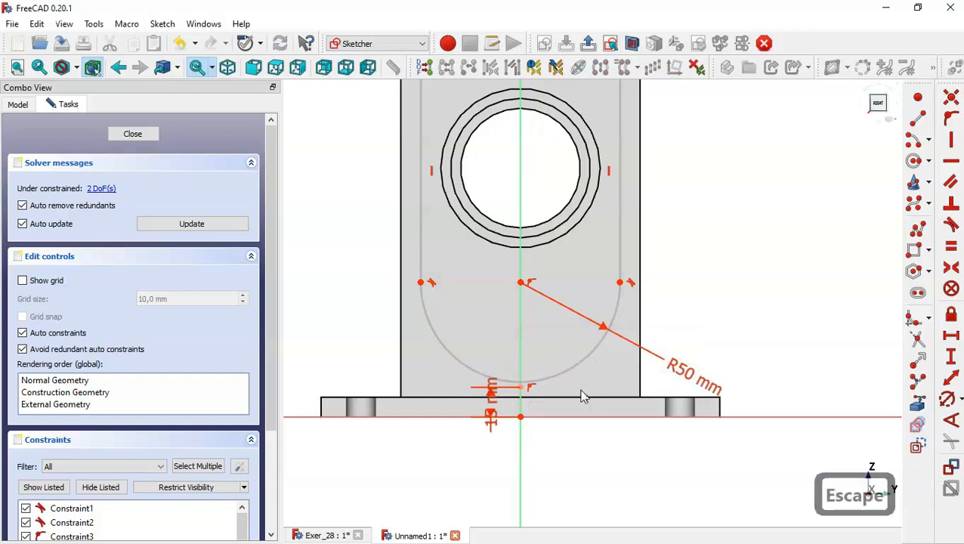
Constrain the axis point onto the cavity's lower arc and finish the sketch.
{"action": "left_click", "coordinate": [559, 375]}
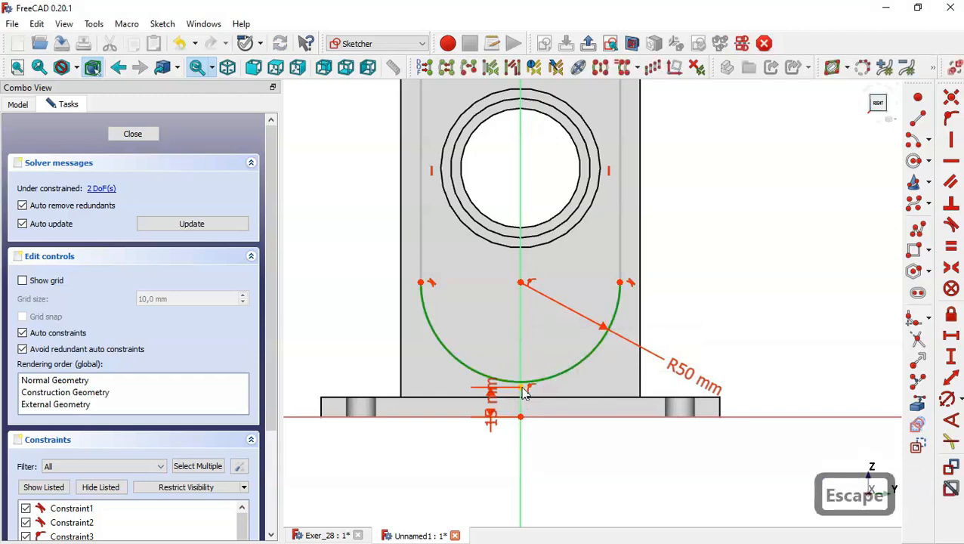
{"action": "left_click", "coordinate": [950, 118]}
{"action": "scroll", "coordinate": [696, 351], "scroll_direction": "down", "scroll_amount": 3}
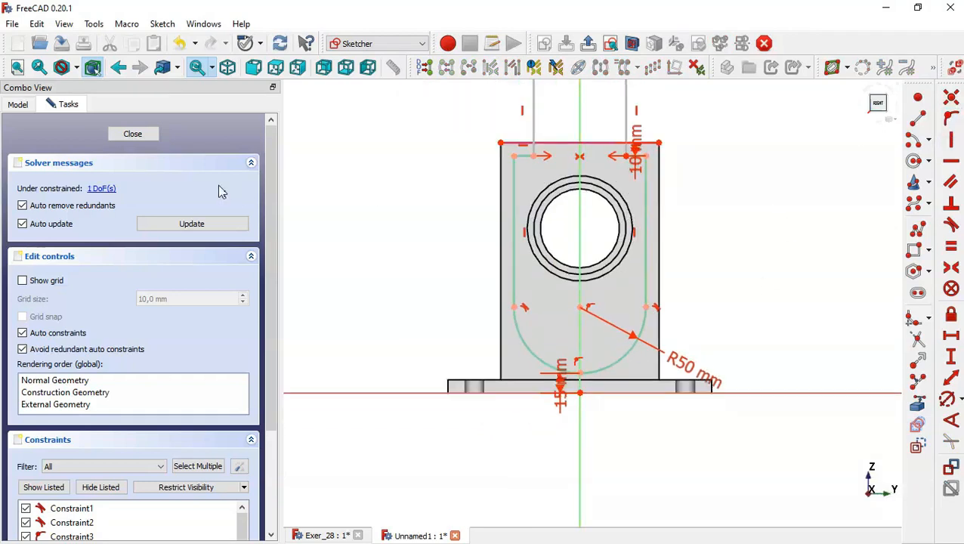
{"action": "left_click", "coordinate": [140, 136]}
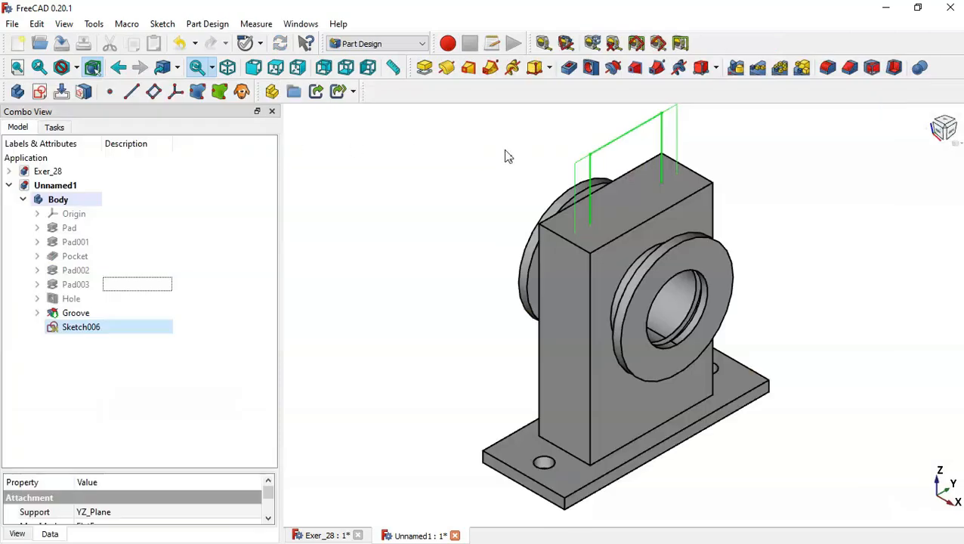
Pocket the cavity sketch symmetrically to its plane with a length of 30 mm, checking the width in the Exer_28 reference.
{"action": "left_click", "coordinate": [569, 68]}
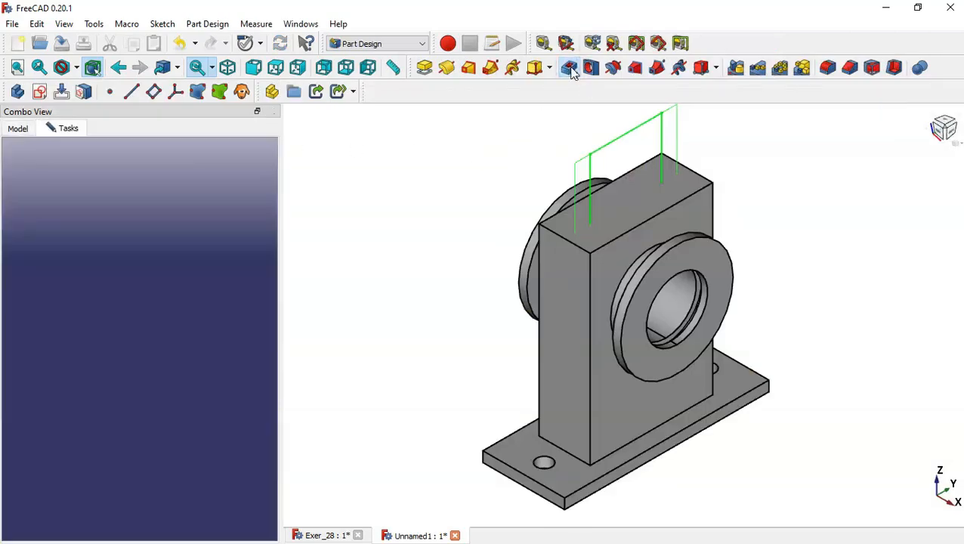
{"action": "left_click", "coordinate": [63, 326]}
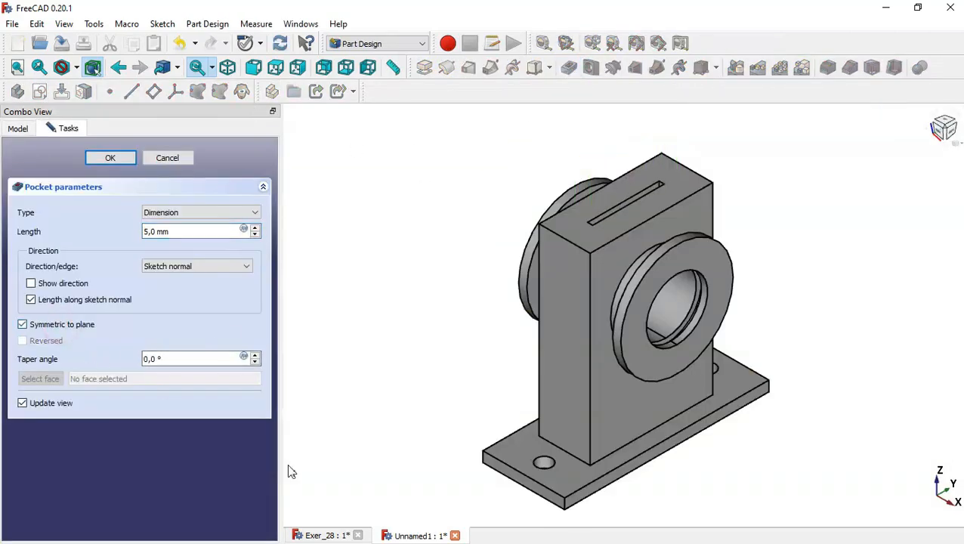
{"action": "left_click", "coordinate": [323, 535]}
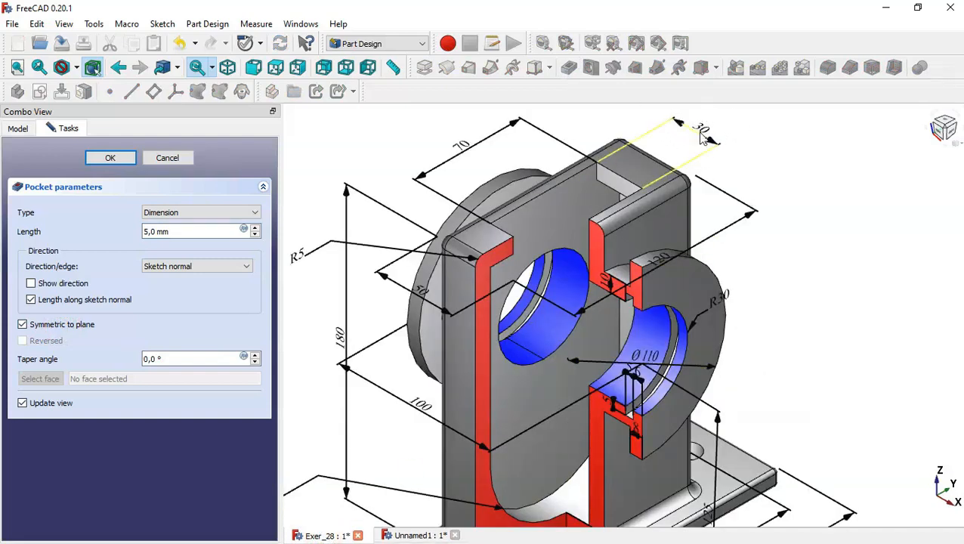
{"action": "left_click", "coordinate": [423, 534]}
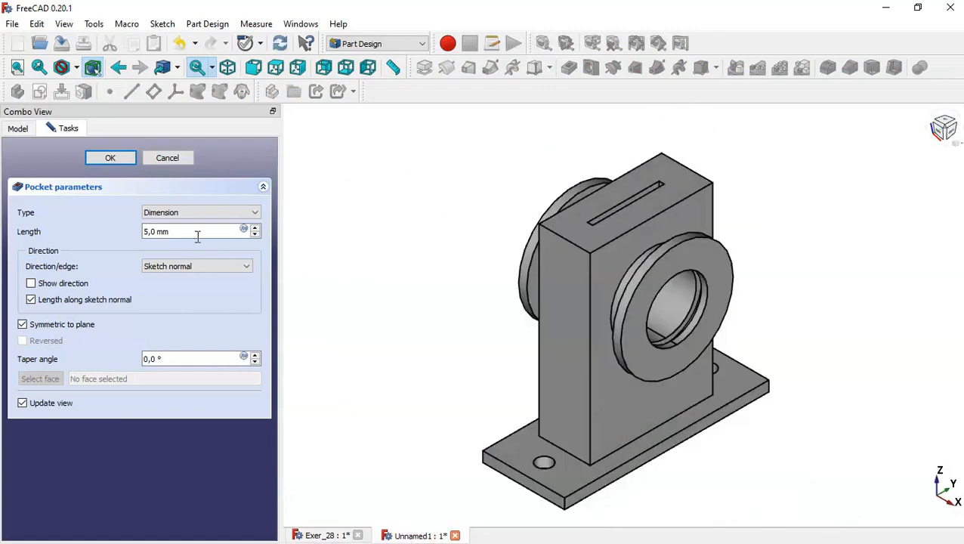
{"action": "left_click_drag", "start_coordinate": [198, 237], "coordinate": [116, 233]}
{"action": "type", "text": "30"}
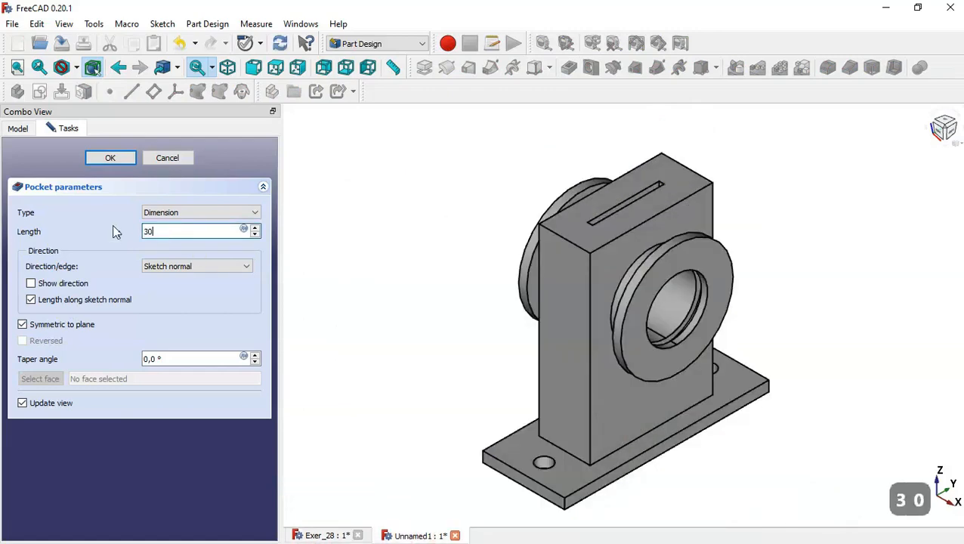
{"action": "left_click", "coordinate": [111, 158]}
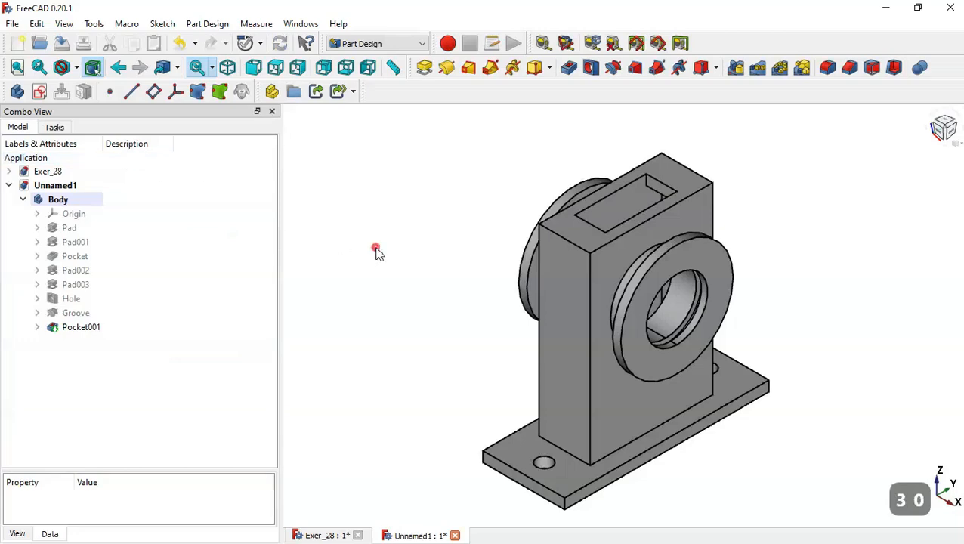
Start a fillet on the base plate's -Y end face with a radius of 2 mm.
{"action": "middle_click_drag", "start_coordinate": [376, 251], "coordinate": [401, 274]}
{"action": "key", "text": "Home"}
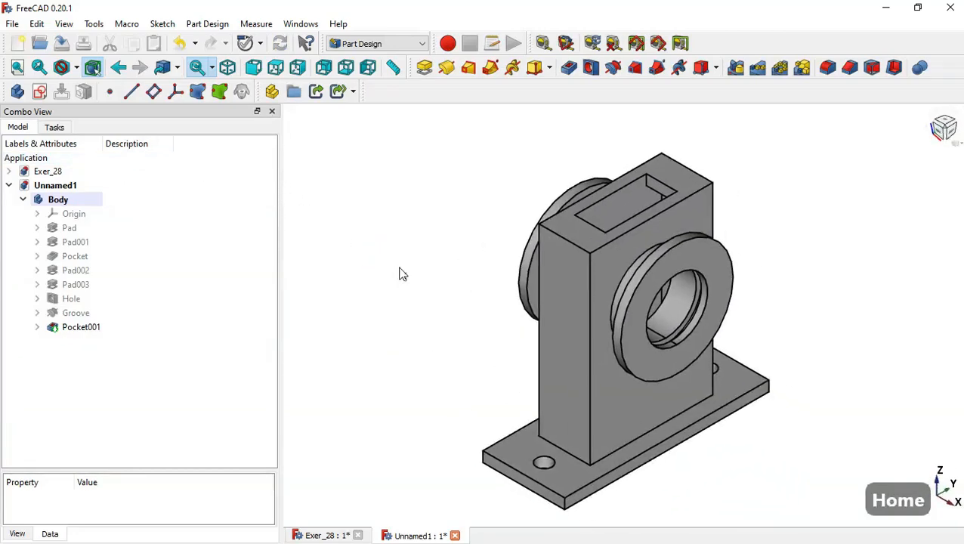
{"action": "left_click", "coordinate": [543, 493]}
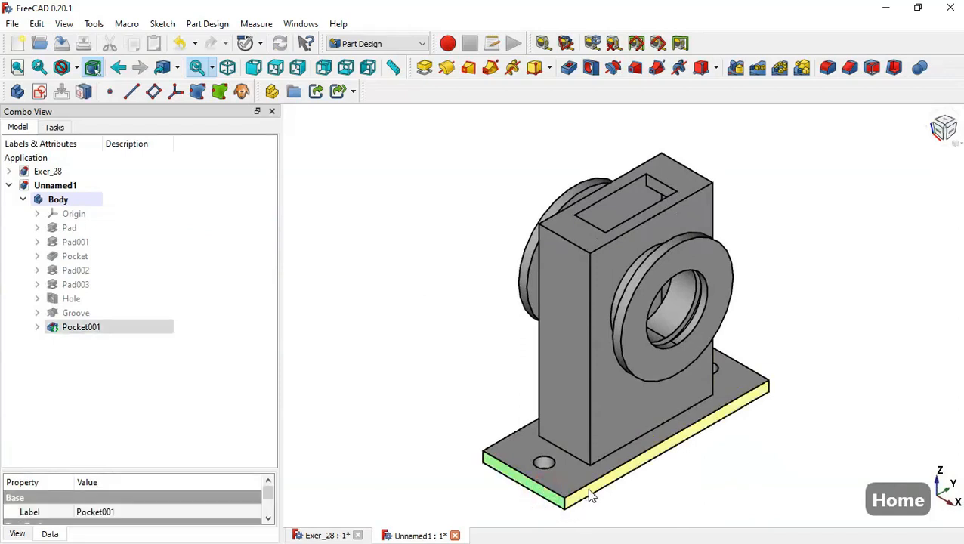
{"action": "left_click", "coordinate": [828, 68]}
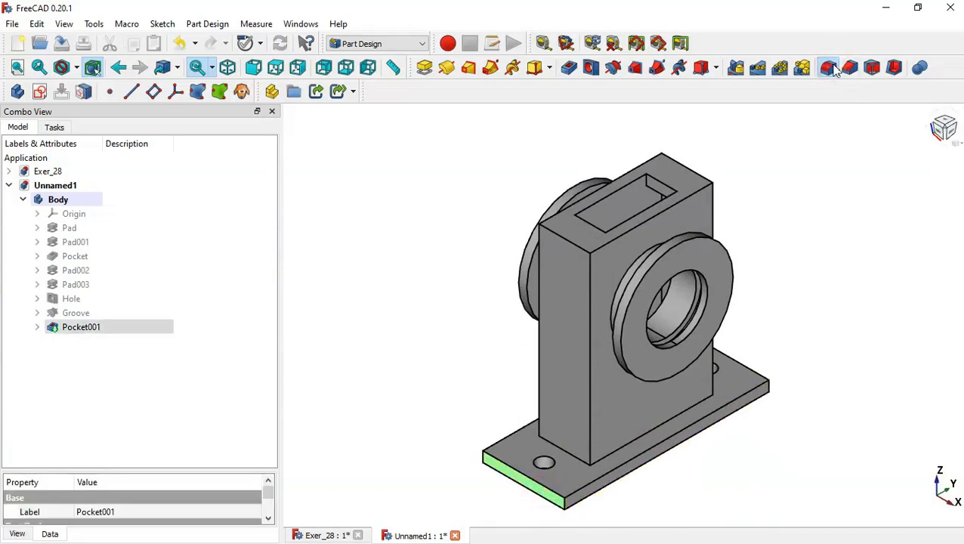
{"action": "double_click", "coordinate": [186, 371]}
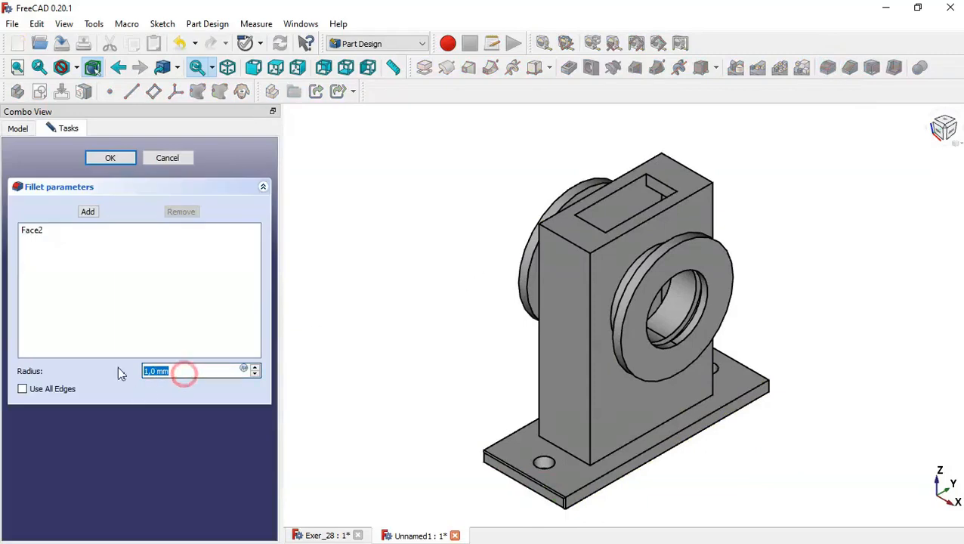
{"action": "type", "text": "2"}
Add the base plate's two long side faces and its other end face to the fillet.
{"action": "left_click", "coordinate": [88, 213]}
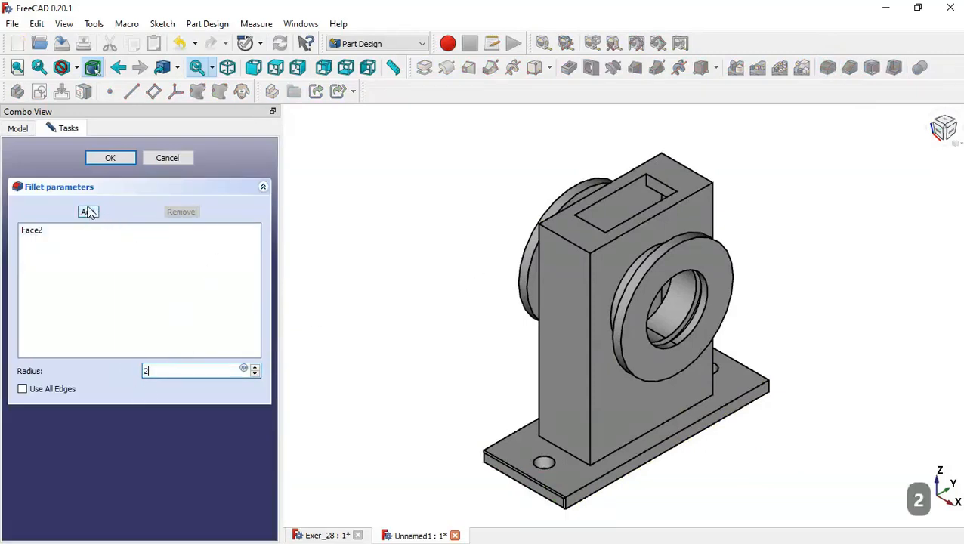
{"action": "left_click", "coordinate": [657, 455]}
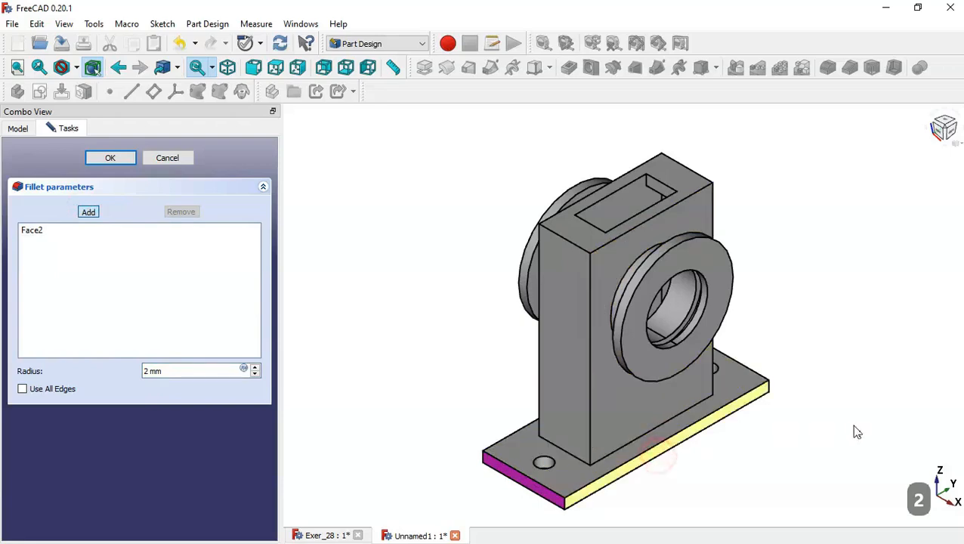
{"action": "middle_click_drag", "start_coordinate": [854, 426], "coordinate": [553, 441]}
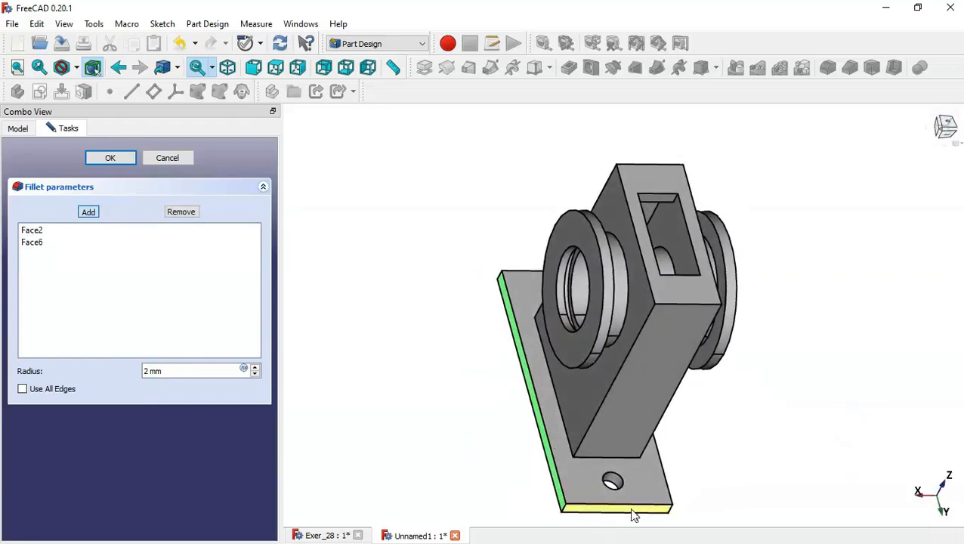
{"action": "middle_click_drag", "start_coordinate": [634, 514], "coordinate": [427, 356]}
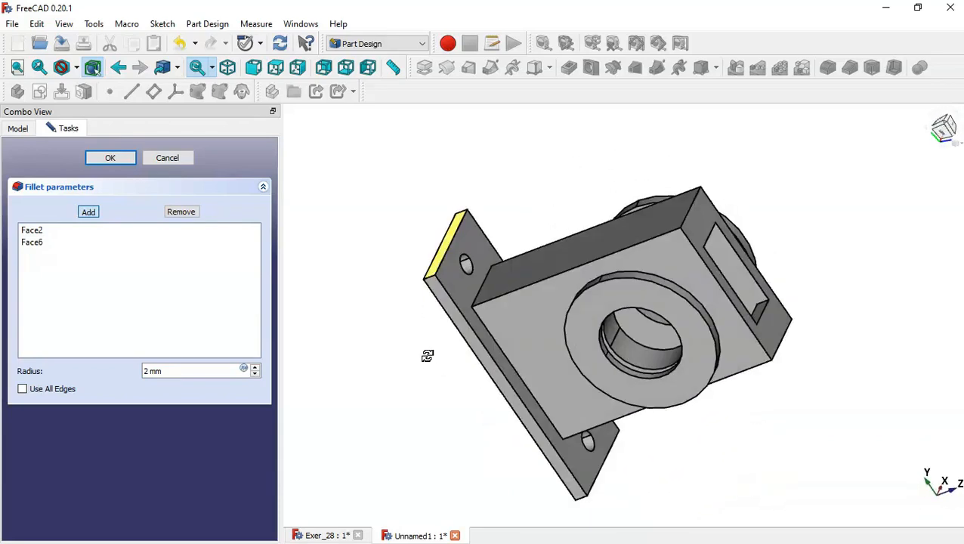
{"action": "left_click", "coordinate": [477, 358]}
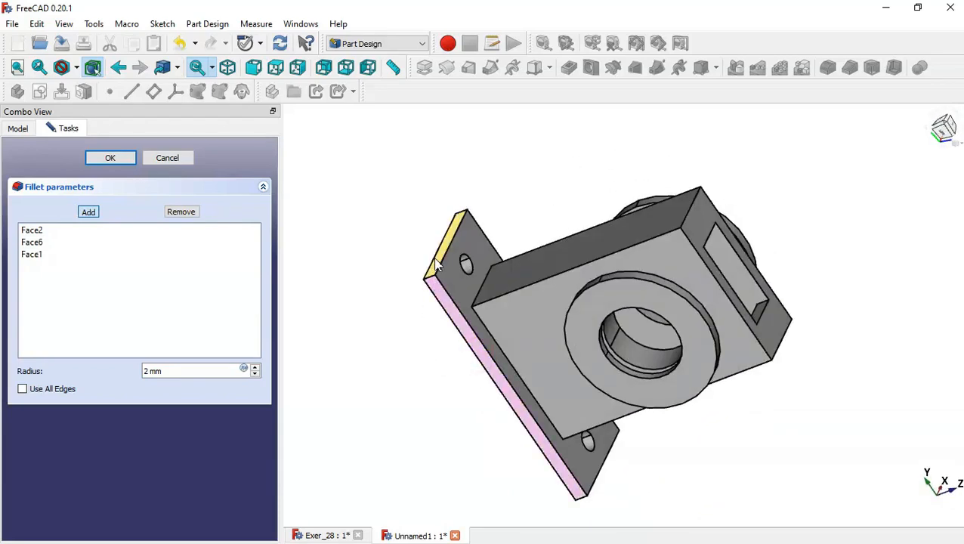
{"action": "left_click", "coordinate": [435, 264]}
{"action": "left_click_drag", "start_coordinate": [421, 389], "coordinate": [575, 340]}
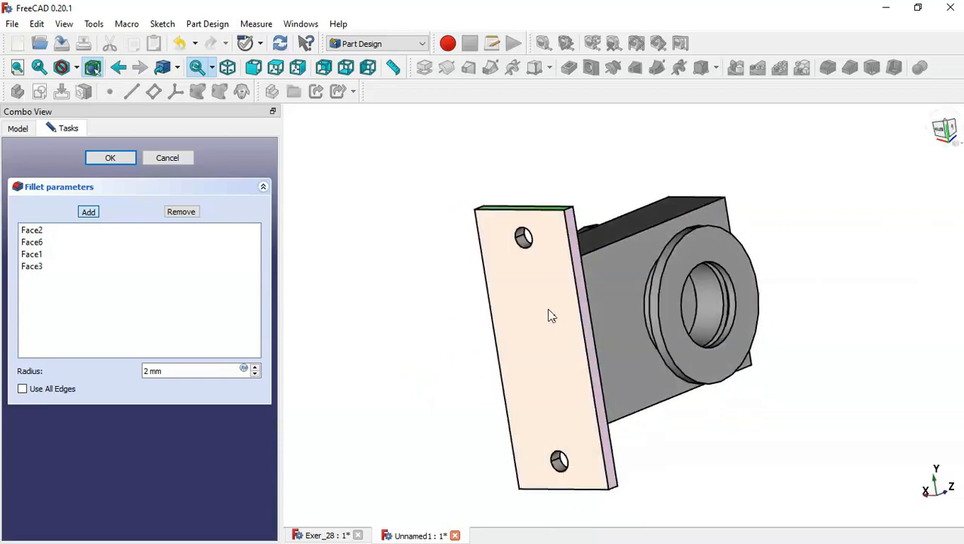
{"action": "left_click_drag", "start_coordinate": [622, 220], "coordinate": [301, 219]}
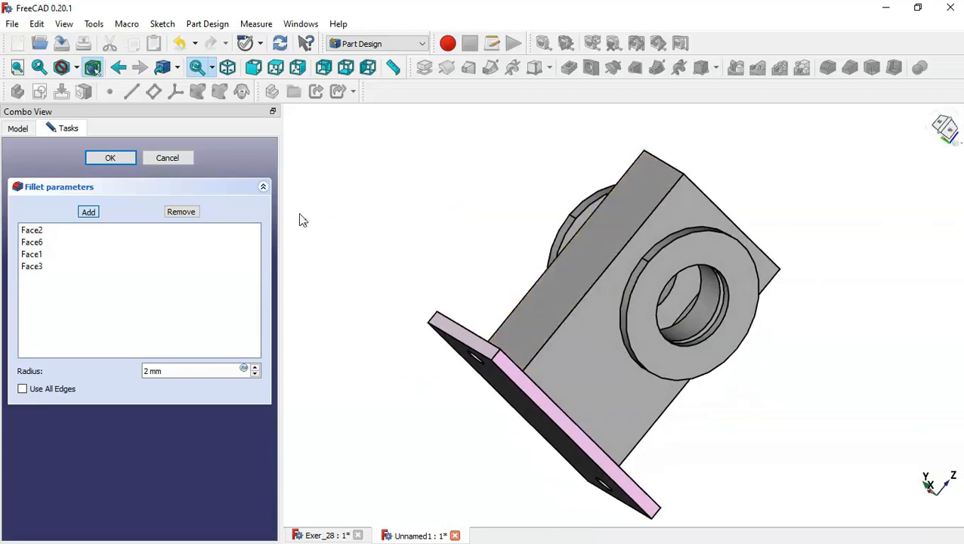
{"action": "left_click", "coordinate": [86, 212]}
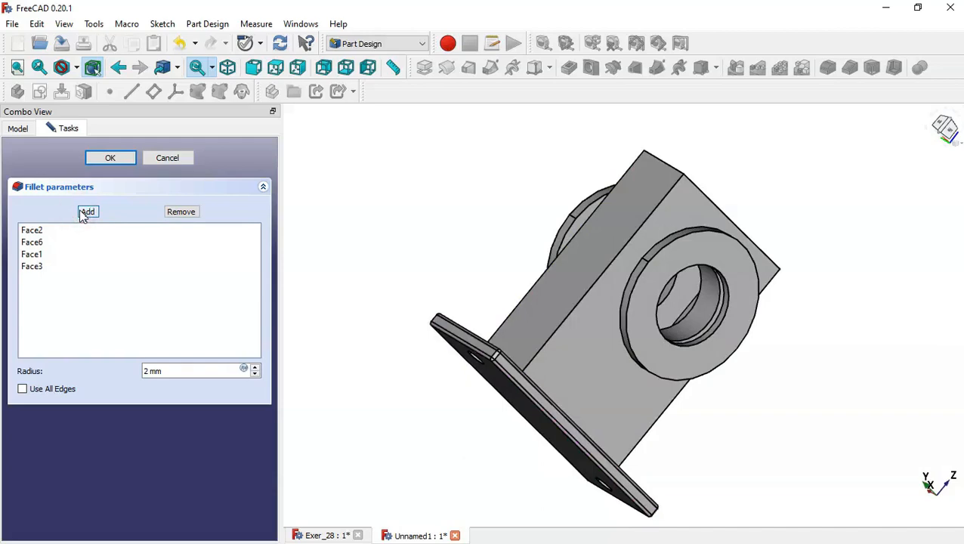
Apply the 2 mm fillet to the base plate's four side faces.
{"action": "left_click_drag", "start_coordinate": [468, 338], "coordinate": [567, 420]}
{"action": "key", "text": "Home"}
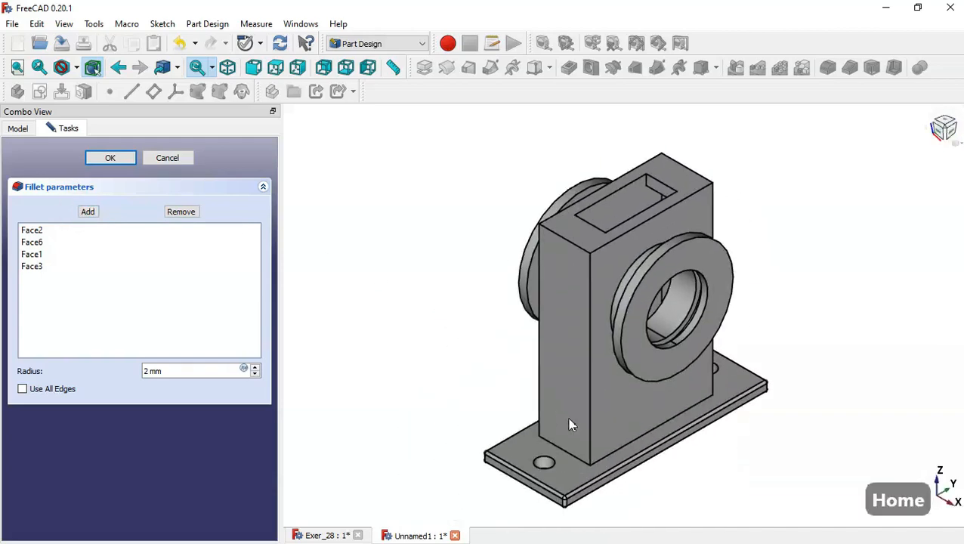
{"action": "left_click", "coordinate": [111, 158]}
Start a fillet on the upright's top edge at the -Y end with a radius of 5 mm, checking the Exer_28 reference.
{"action": "left_click", "coordinate": [559, 232]}
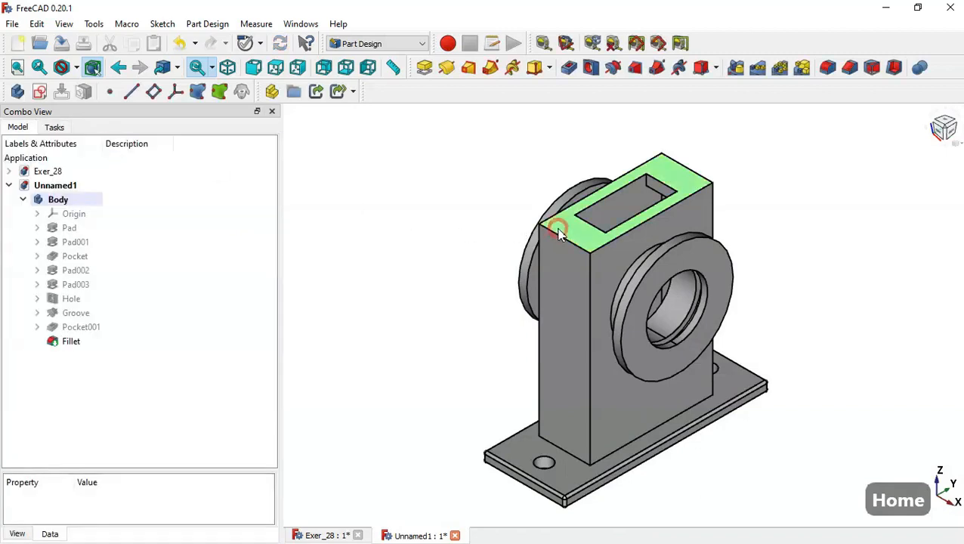
{"action": "left_click", "coordinate": [565, 234]}
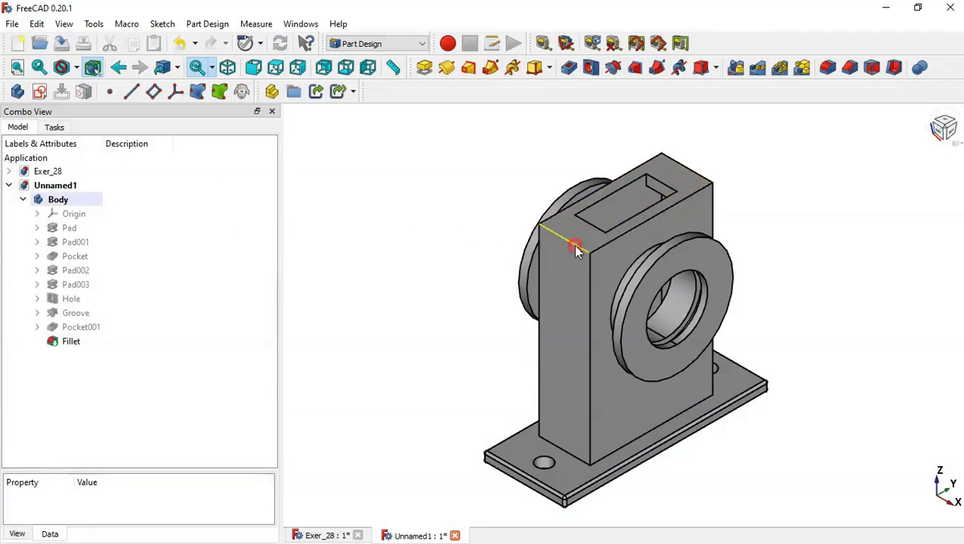
{"action": "left_click", "coordinate": [575, 251]}
{"action": "left_click", "coordinate": [829, 70]}
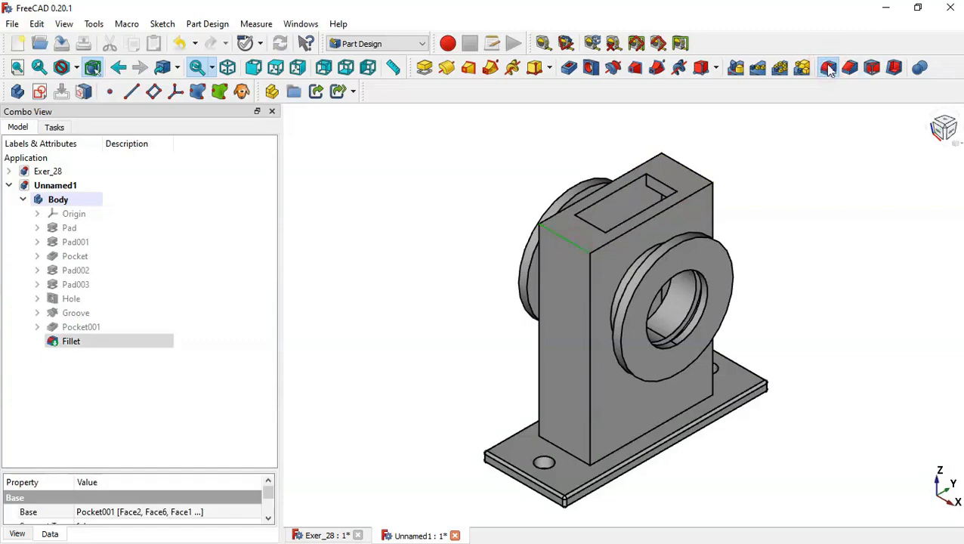
{"action": "left_click", "coordinate": [323, 535]}
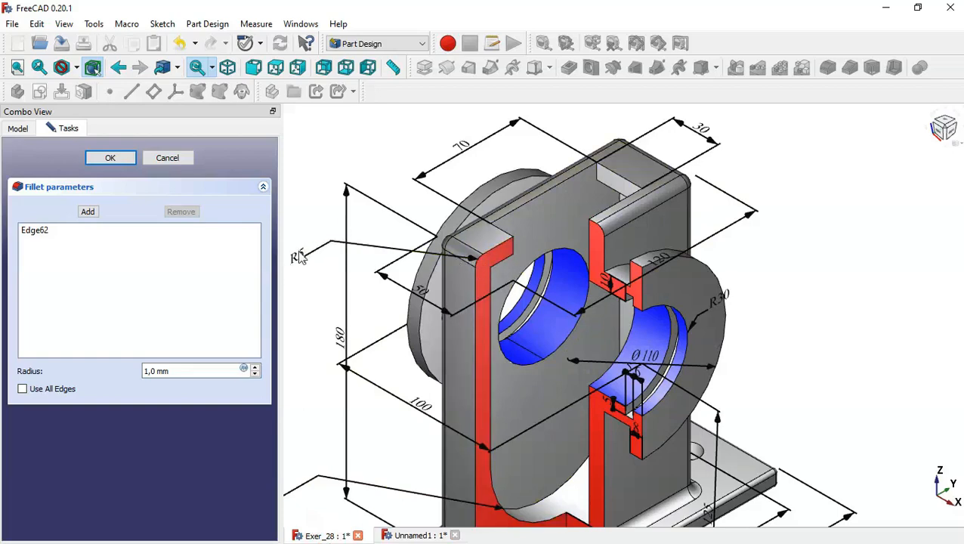
{"action": "left_click", "coordinate": [425, 535]}
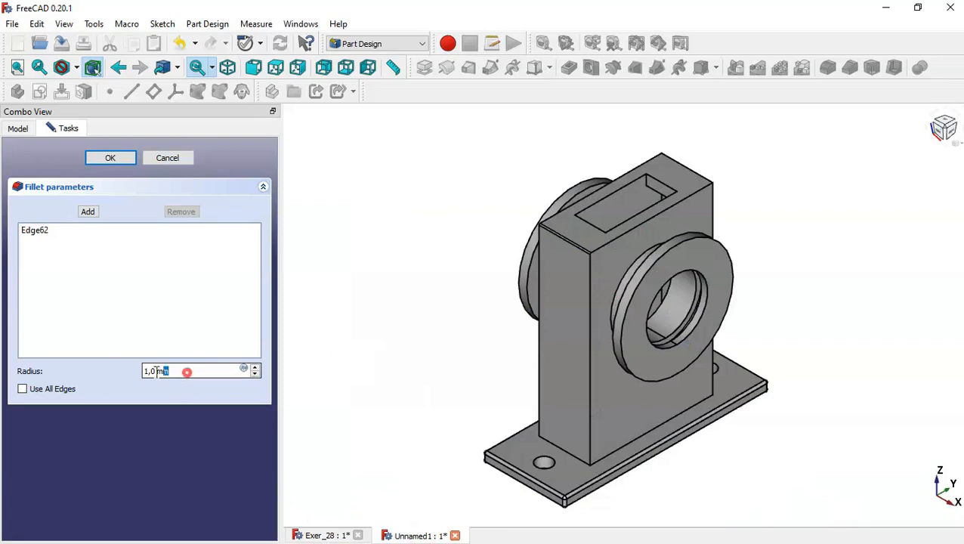
{"action": "triple_click", "coordinate": [156, 371]}
{"action": "type", "text": "5"}
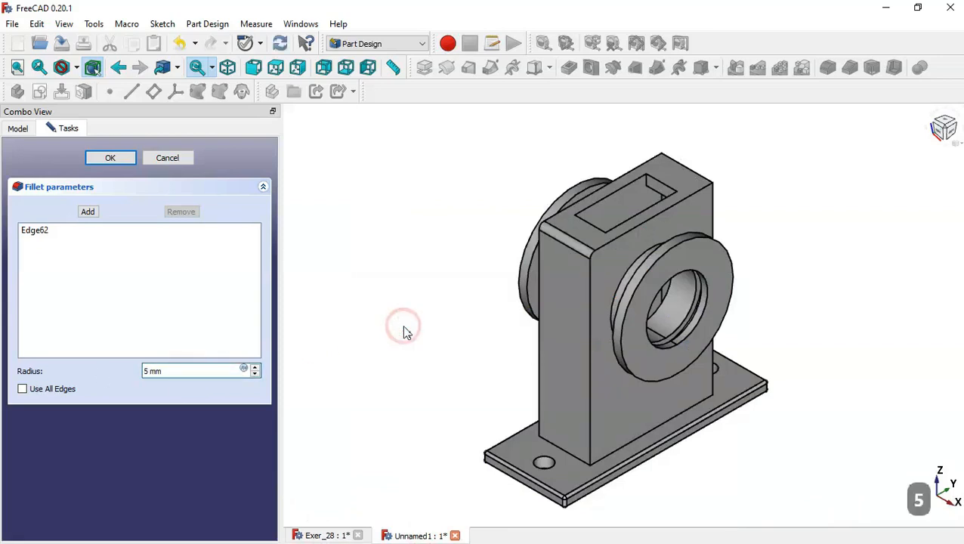
Switch the display to Wireframe and add the upright's other three outer top edges to the fillet.
{"action": "left_click", "coordinate": [88, 213]}
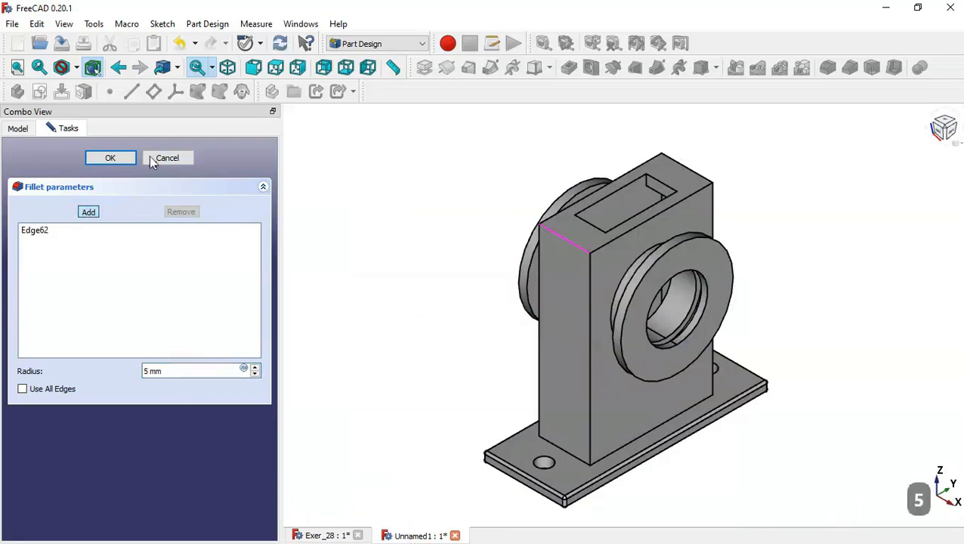
{"action": "left_click", "coordinate": [79, 68]}
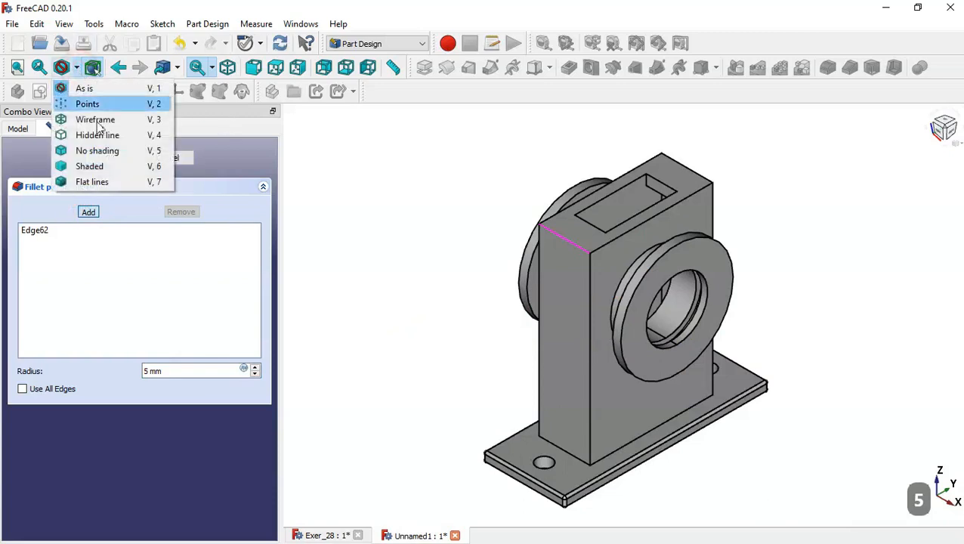
{"action": "left_click", "coordinate": [113, 120]}
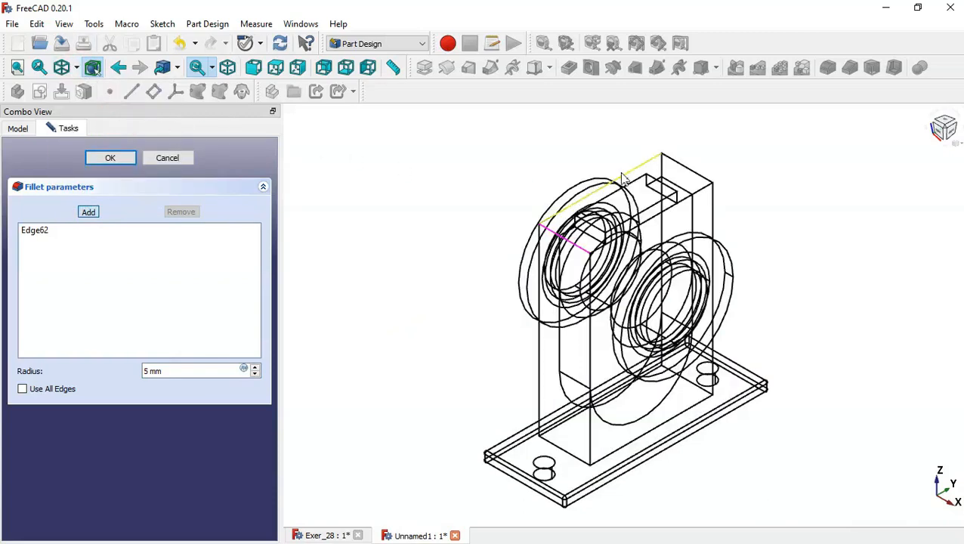
{"action": "left_click", "coordinate": [695, 168]}
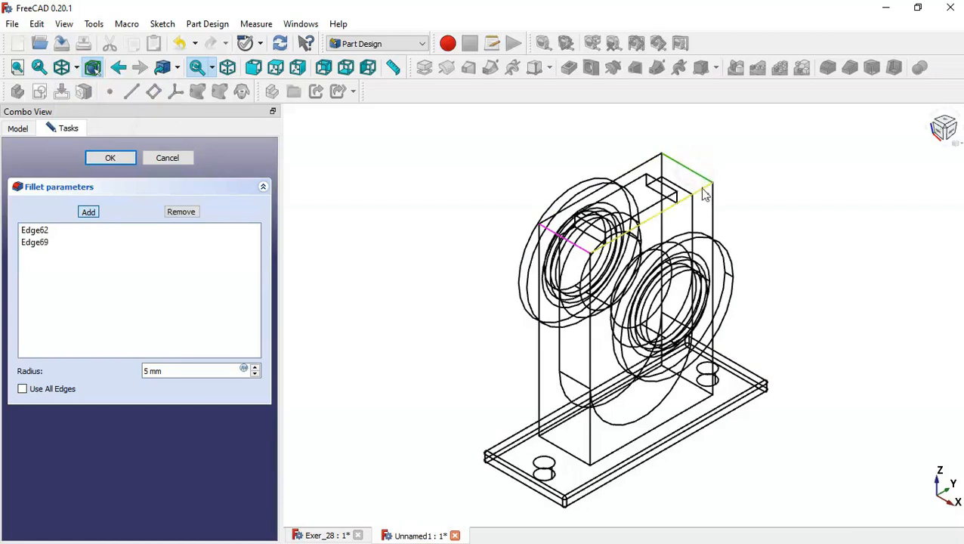
{"action": "left_click", "coordinate": [702, 192]}
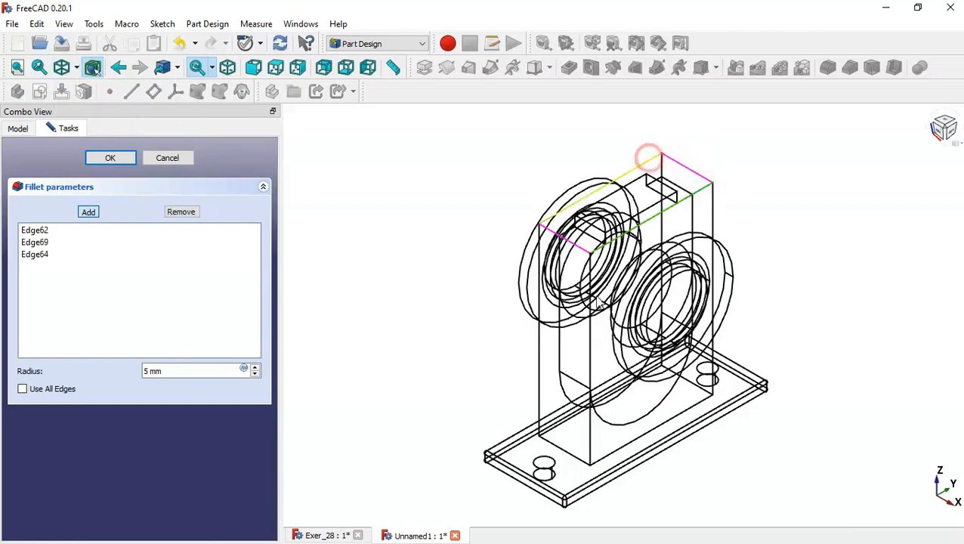
{"action": "left_click", "coordinate": [648, 160]}
Add the upright's four vertical corner edges and the four edges where it meets the base plate to the fillet.
{"action": "left_click", "coordinate": [537, 412]}
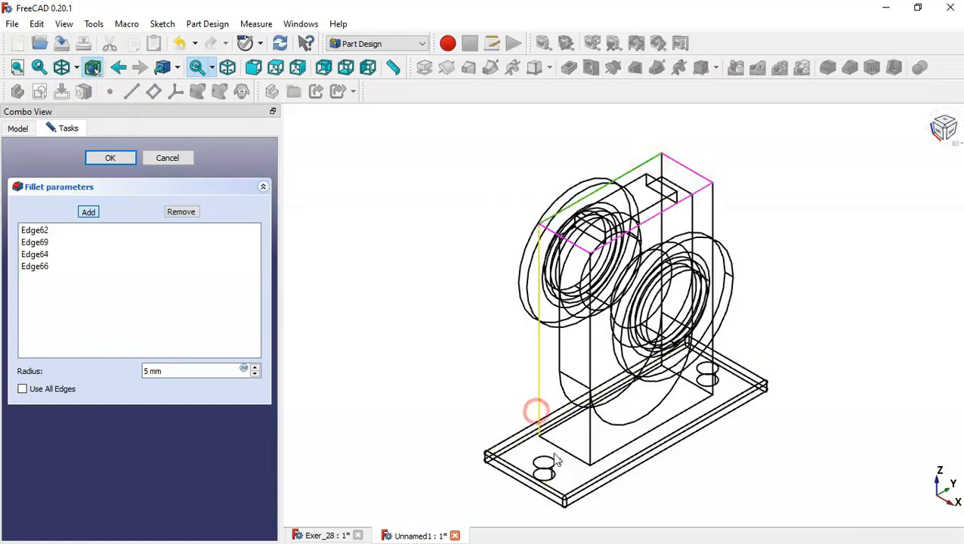
{"action": "left_click", "coordinate": [571, 456]}
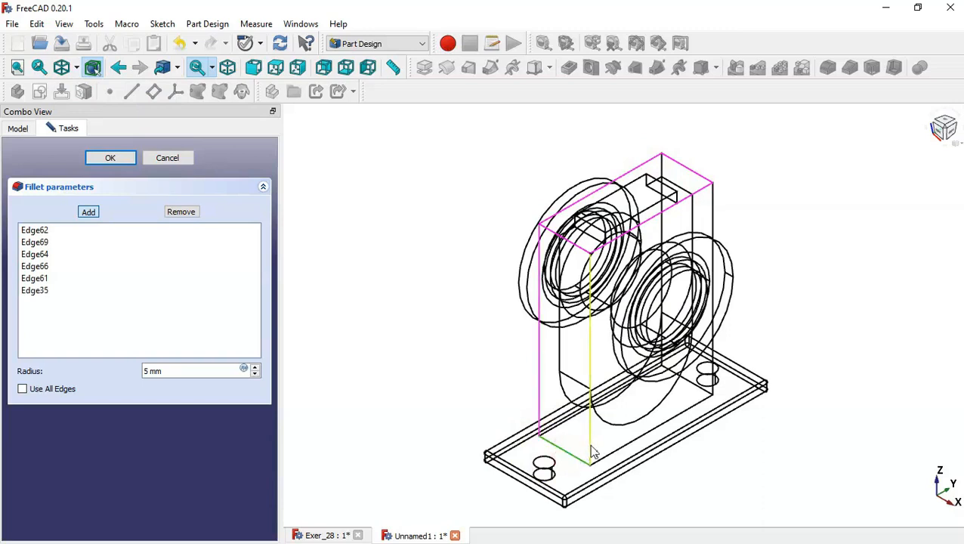
{"action": "left_click", "coordinate": [589, 444]}
{"action": "left_click", "coordinate": [625, 450]}
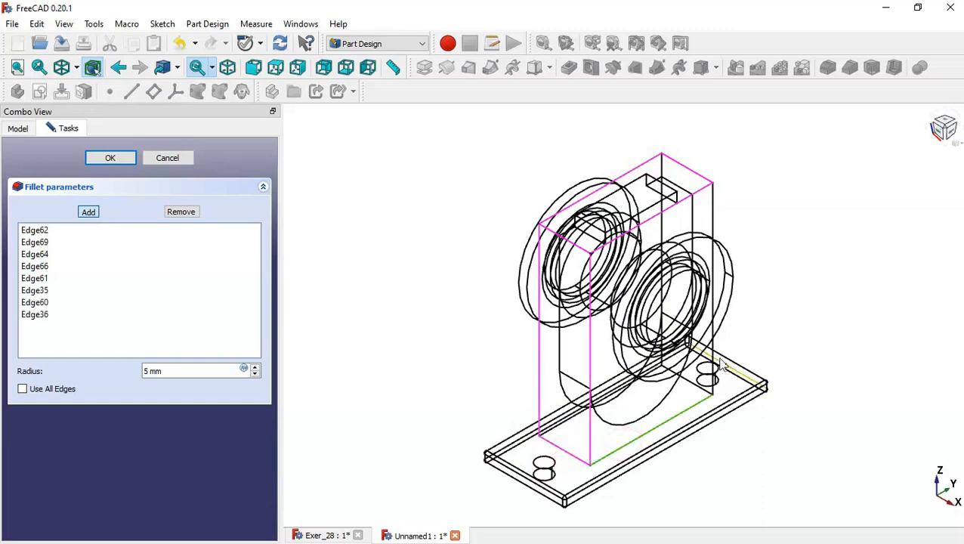
{"action": "left_click", "coordinate": [710, 346]}
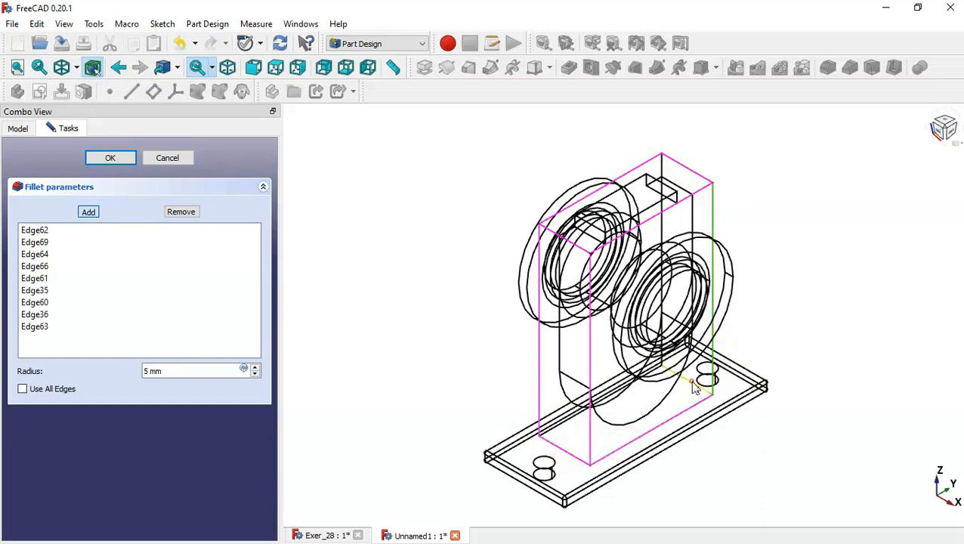
{"action": "left_click", "coordinate": [693, 384]}
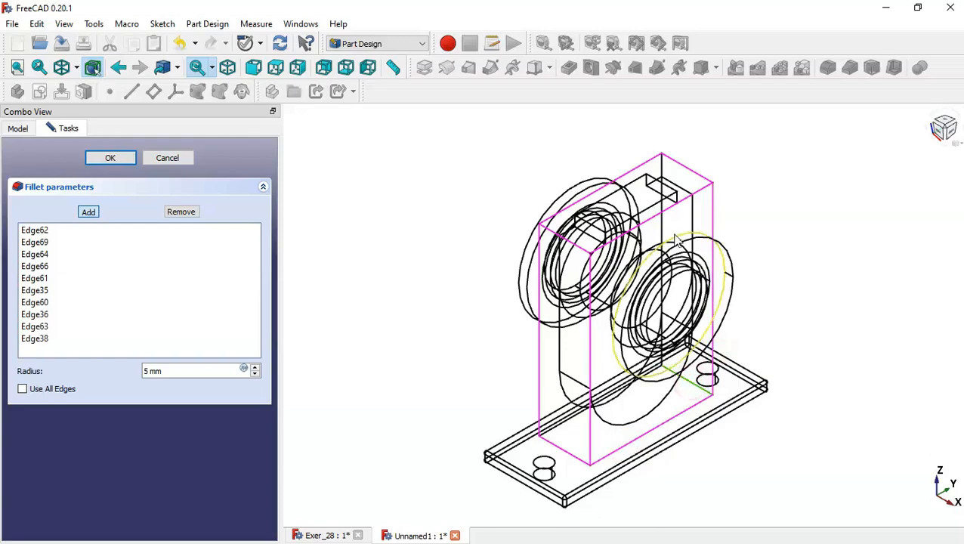
{"action": "left_click", "coordinate": [663, 171]}
{"action": "middle_click_drag", "start_coordinate": [806, 220], "coordinate": [672, 372]}
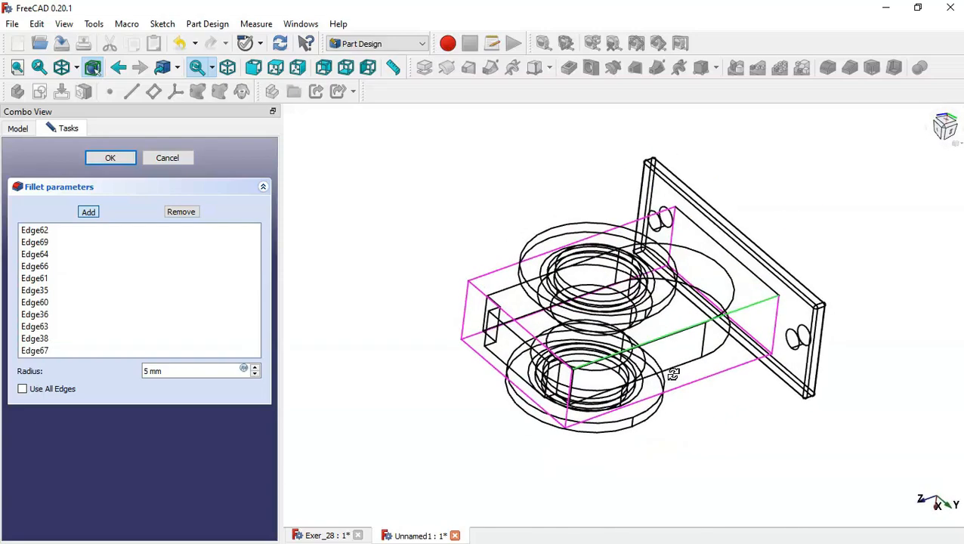
{"action": "left_click", "coordinate": [753, 274]}
Set the display to Flat lines and apply the 5 mm fillet to the upright.
{"action": "middle_click_drag", "start_coordinate": [482, 482], "coordinate": [699, 350]}
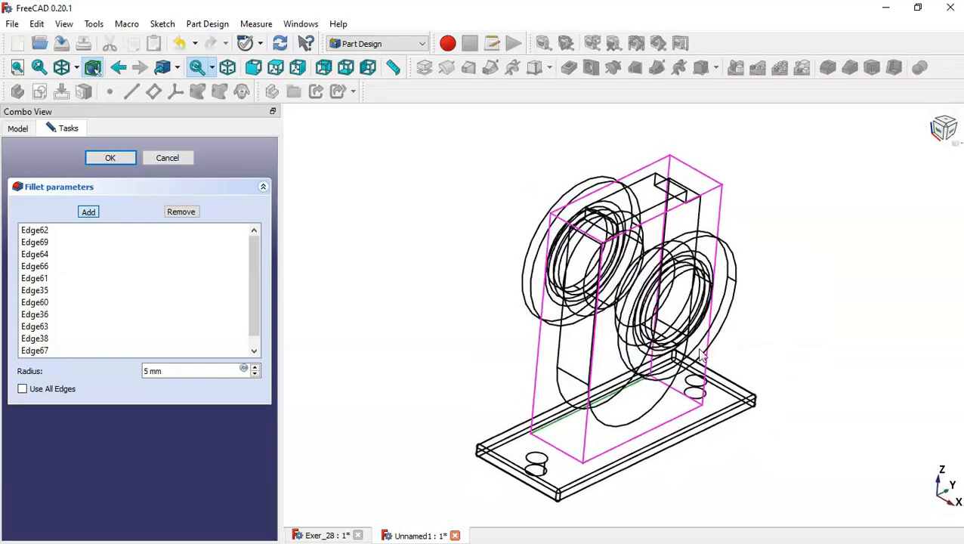
{"action": "left_click", "coordinate": [76, 67]}
{"action": "left_click", "coordinate": [127, 182]}
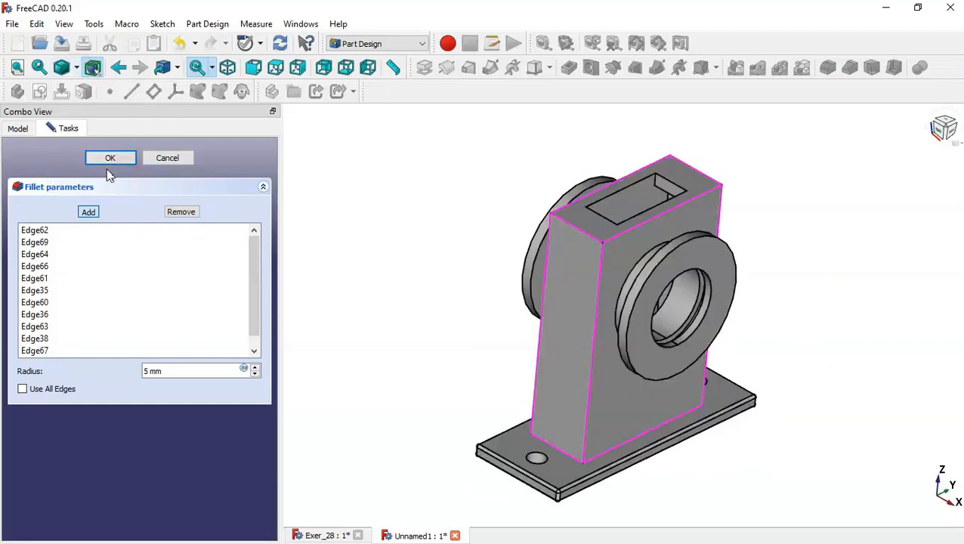
{"action": "left_click", "coordinate": [111, 158]}
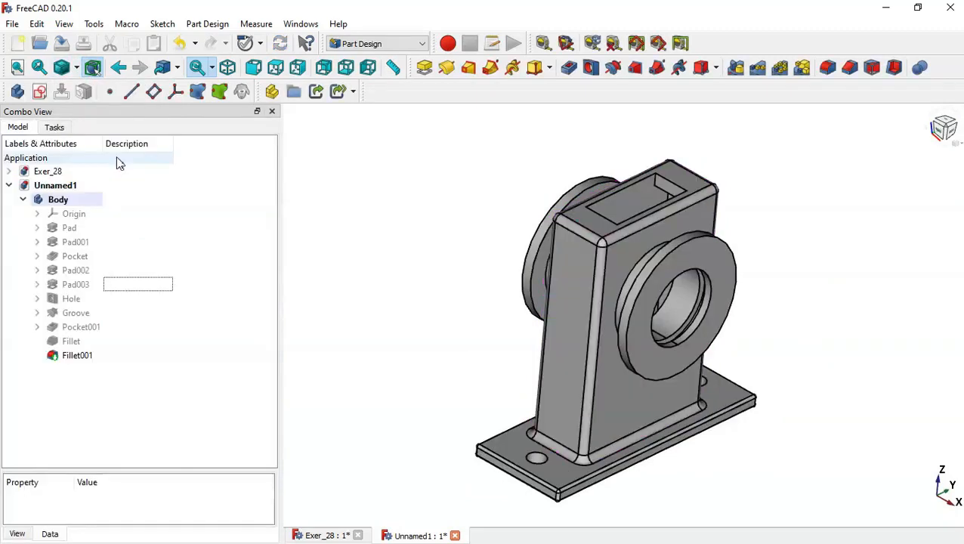
{"action": "middle_click_drag", "start_coordinate": [452, 286], "coordinate": [431, 340]}
{"action": "key", "text": "Home"}
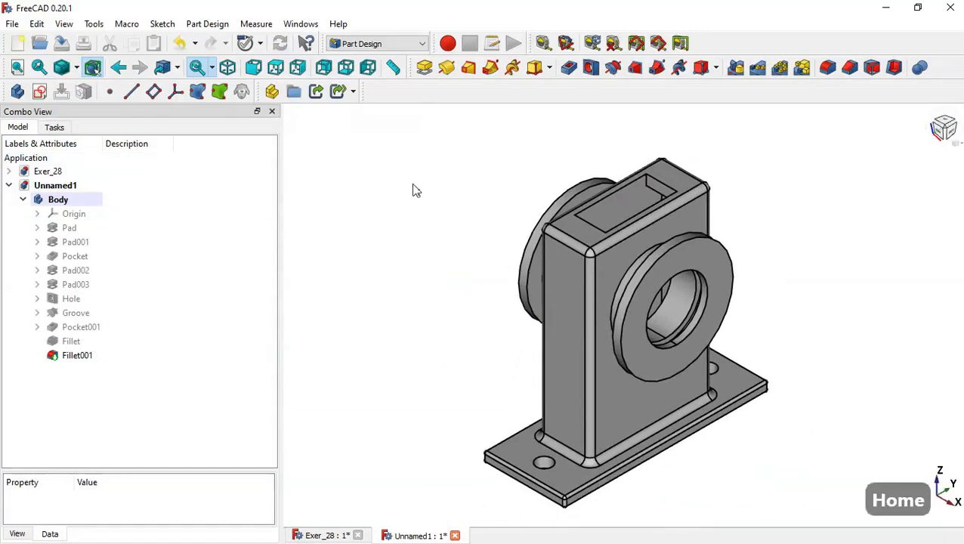
Sketch a rectangle on the XY plane from the origin into the +X/-Y quadrant, extending past the base plate, and close the sketch.
{"action": "left_click", "coordinate": [39, 92]}
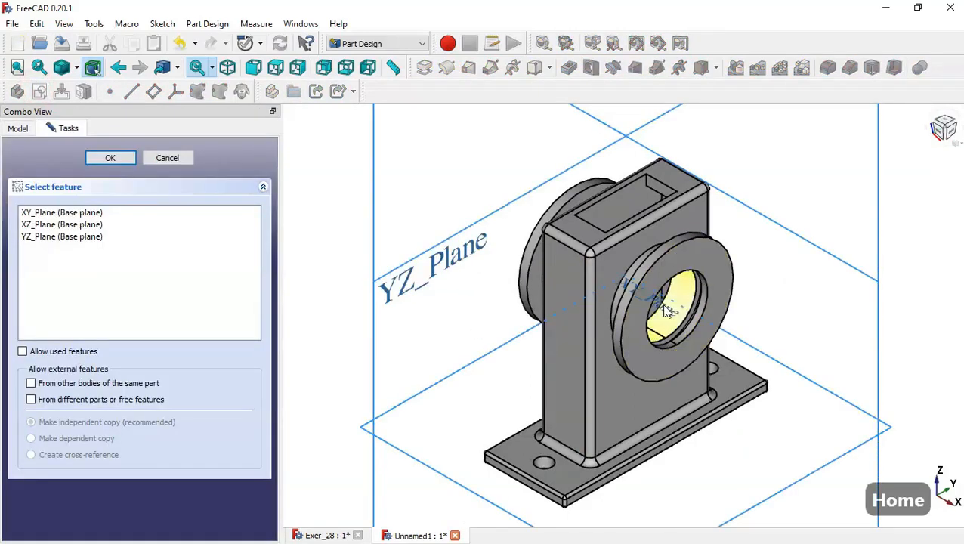
{"action": "left_click", "coordinate": [737, 337]}
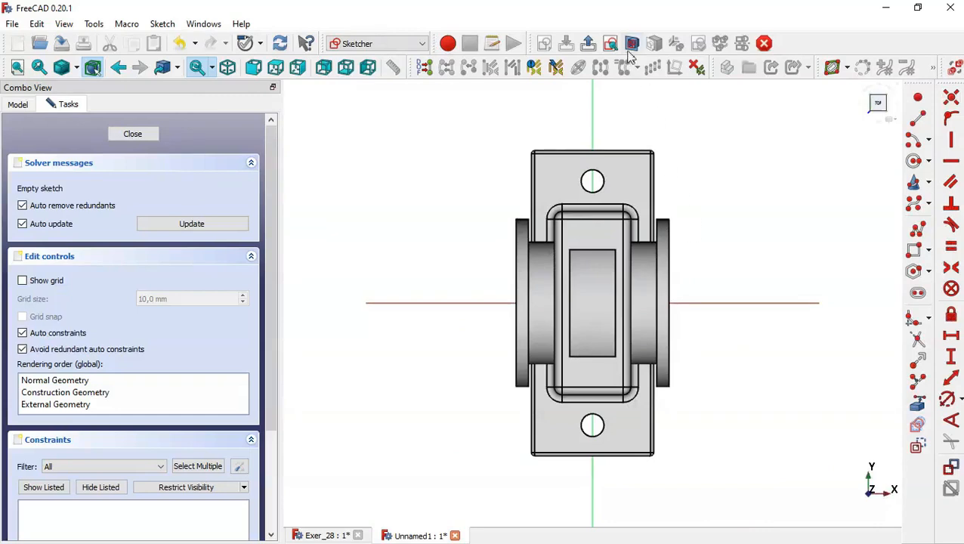
{"action": "left_click", "coordinate": [631, 44]}
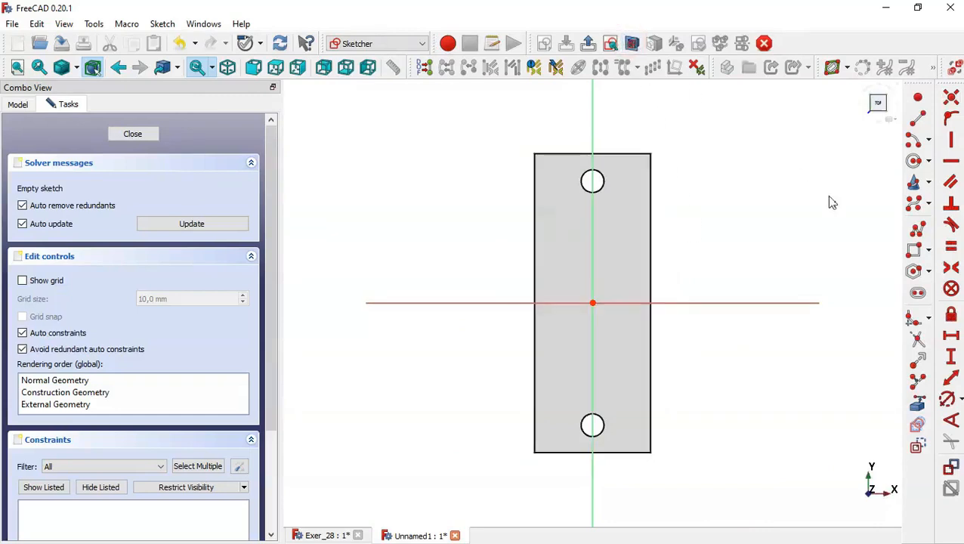
{"action": "left_click", "coordinate": [917, 255]}
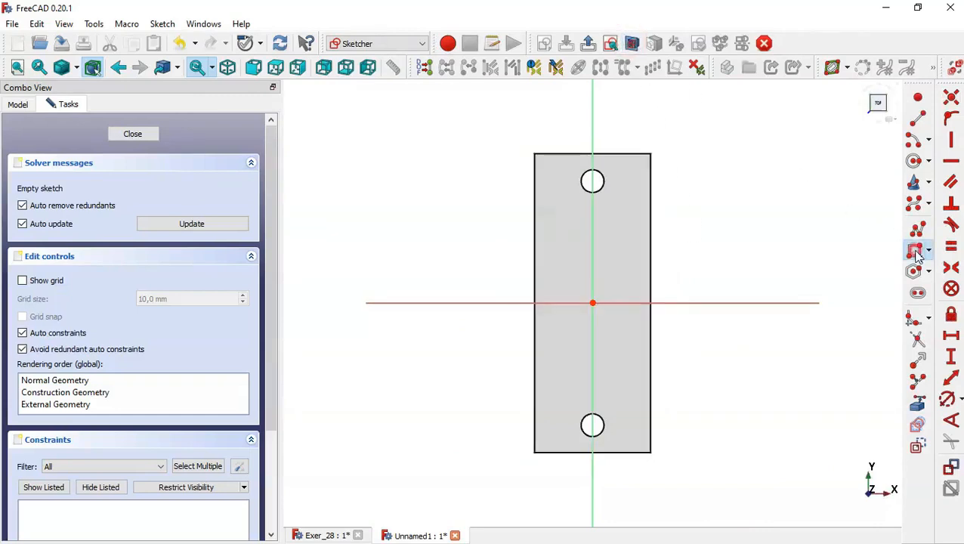
{"action": "left_click", "coordinate": [593, 302]}
{"action": "left_click", "coordinate": [804, 501]}
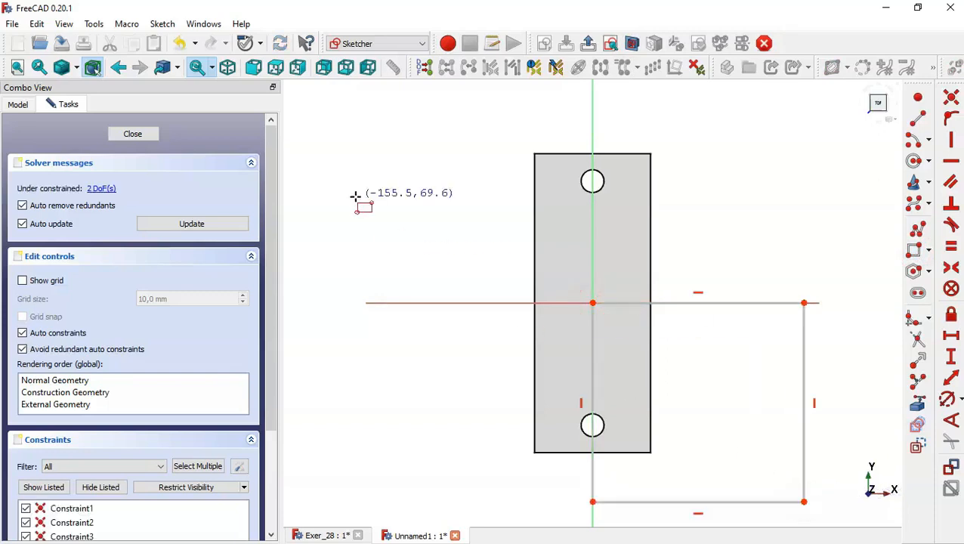
{"action": "left_click", "coordinate": [124, 135]}
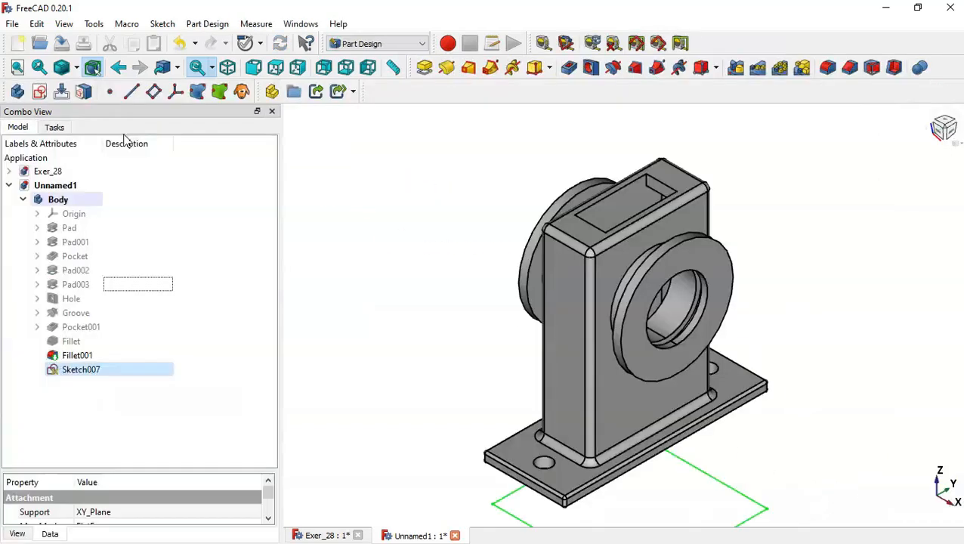
Pocket the quadrant rectangle with type Up to face, ending at the upright's top face, to cut a quarter section.
{"action": "left_click", "coordinate": [570, 69]}
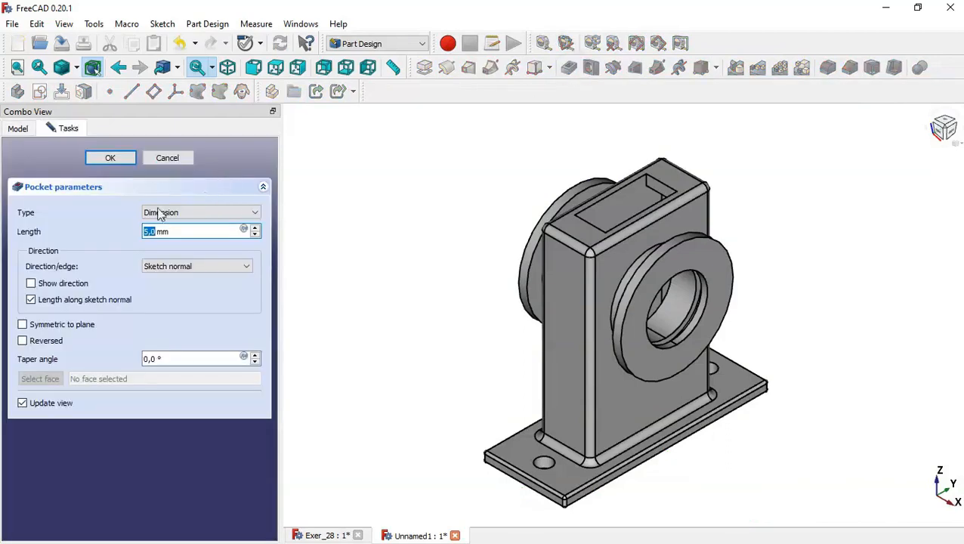
{"action": "left_click", "coordinate": [182, 214]}
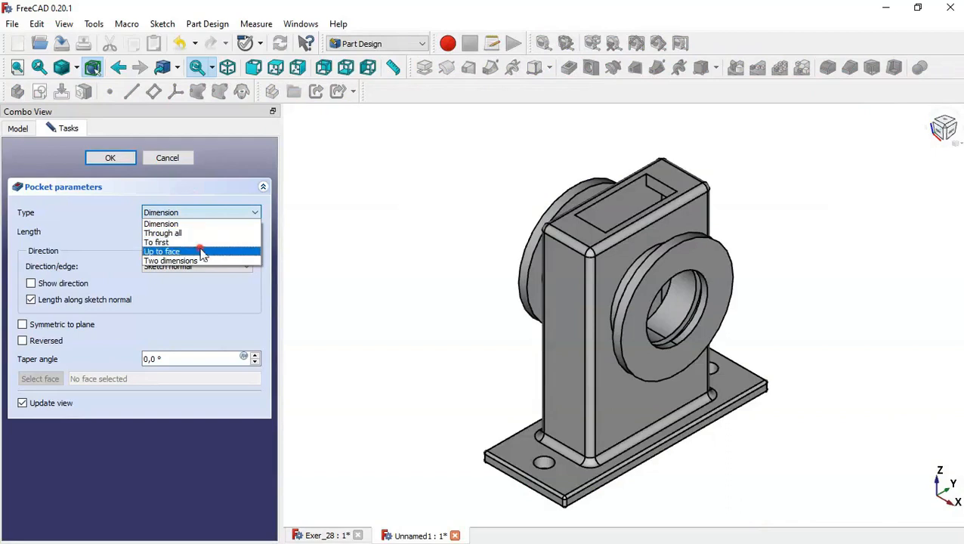
{"action": "left_click", "coordinate": [201, 253]}
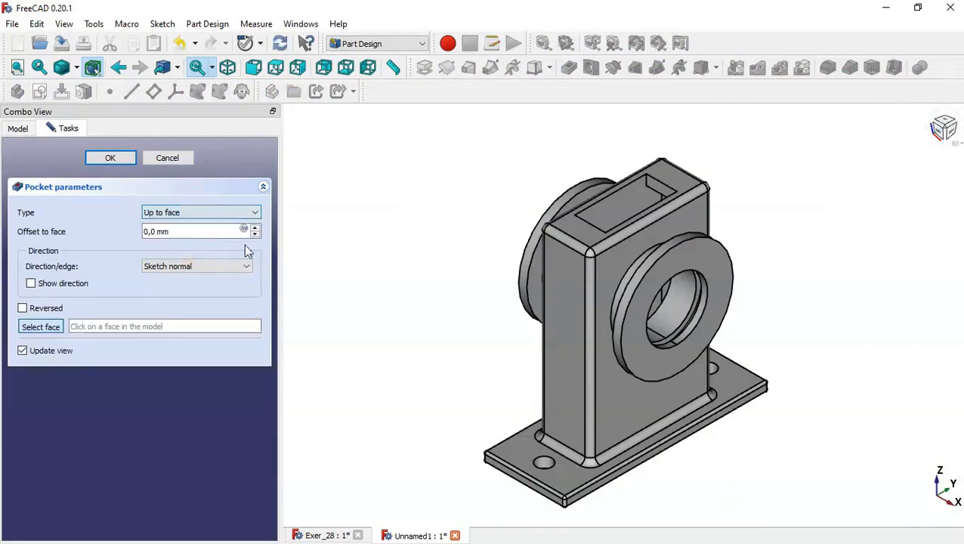
{"action": "left_click", "coordinate": [582, 233]}
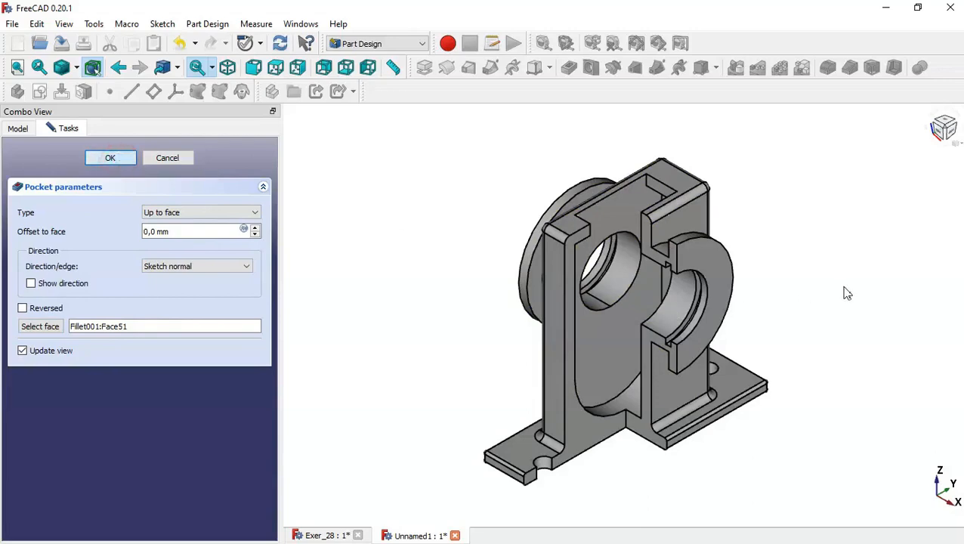
{"action": "middle_click_drag", "start_coordinate": [845, 283], "coordinate": [828, 304]}
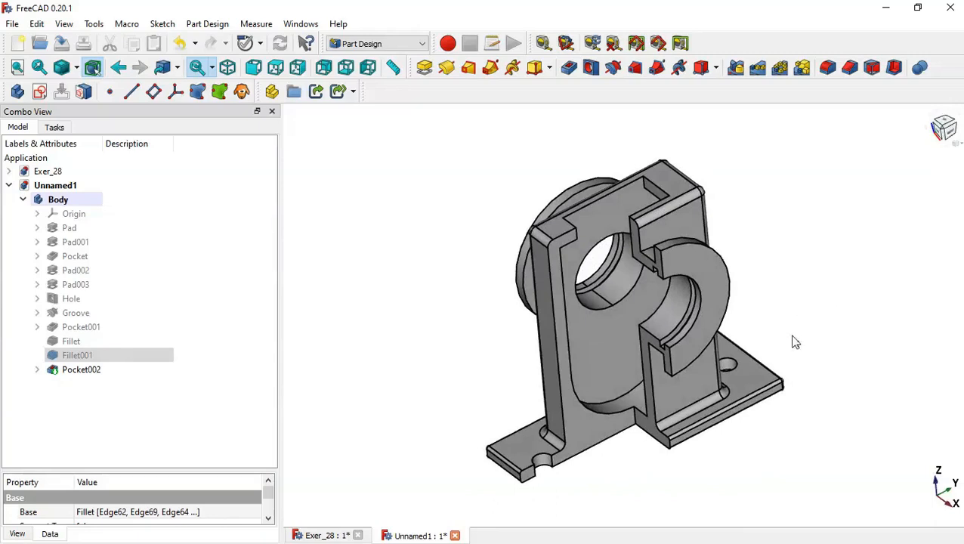
{"action": "middle_click_drag", "start_coordinate": [795, 343], "coordinate": [843, 333]}
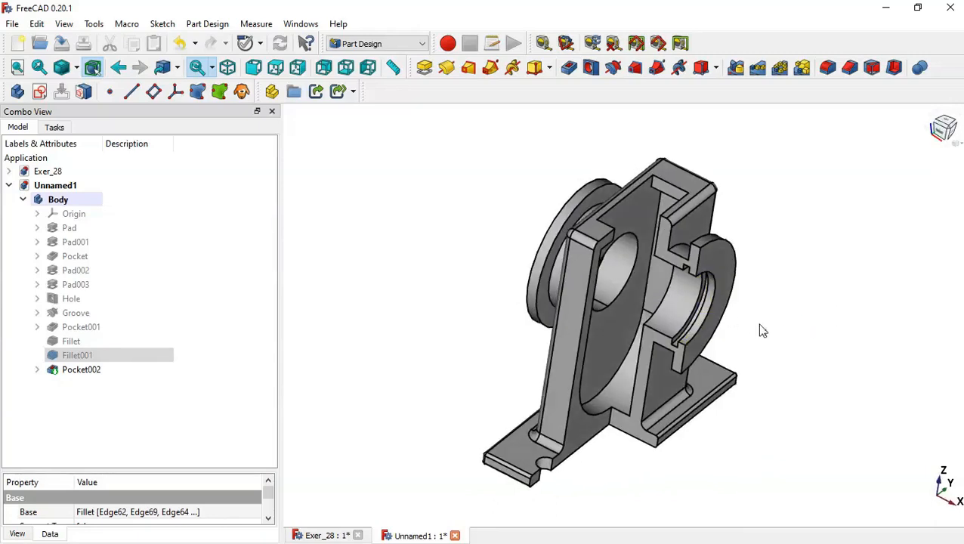
{"action": "key", "text": "Home"}
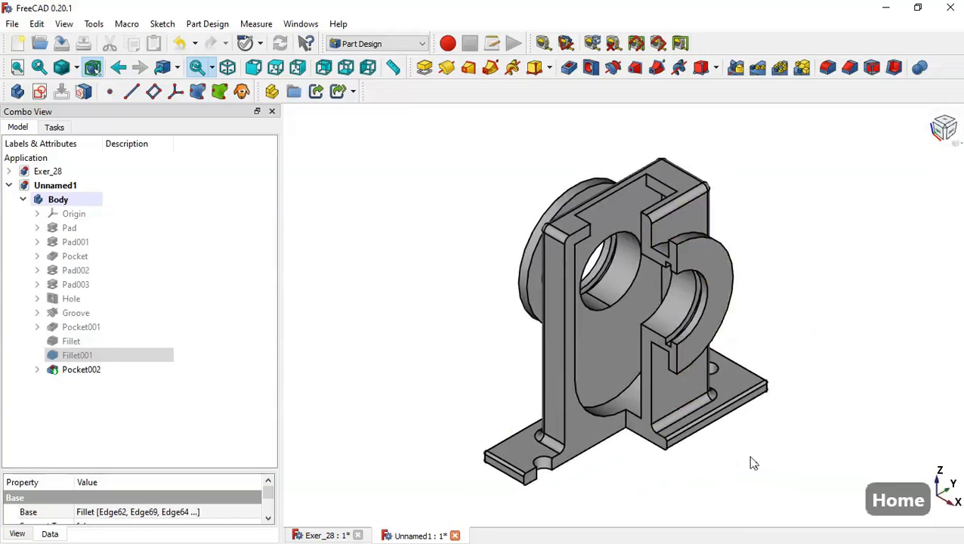
{"action": "left_click", "coordinate": [831, 442]}
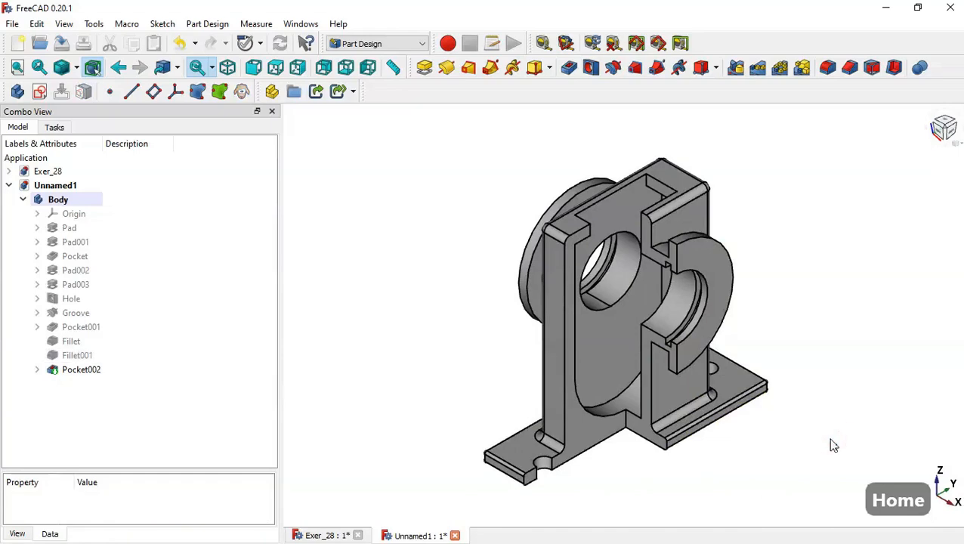